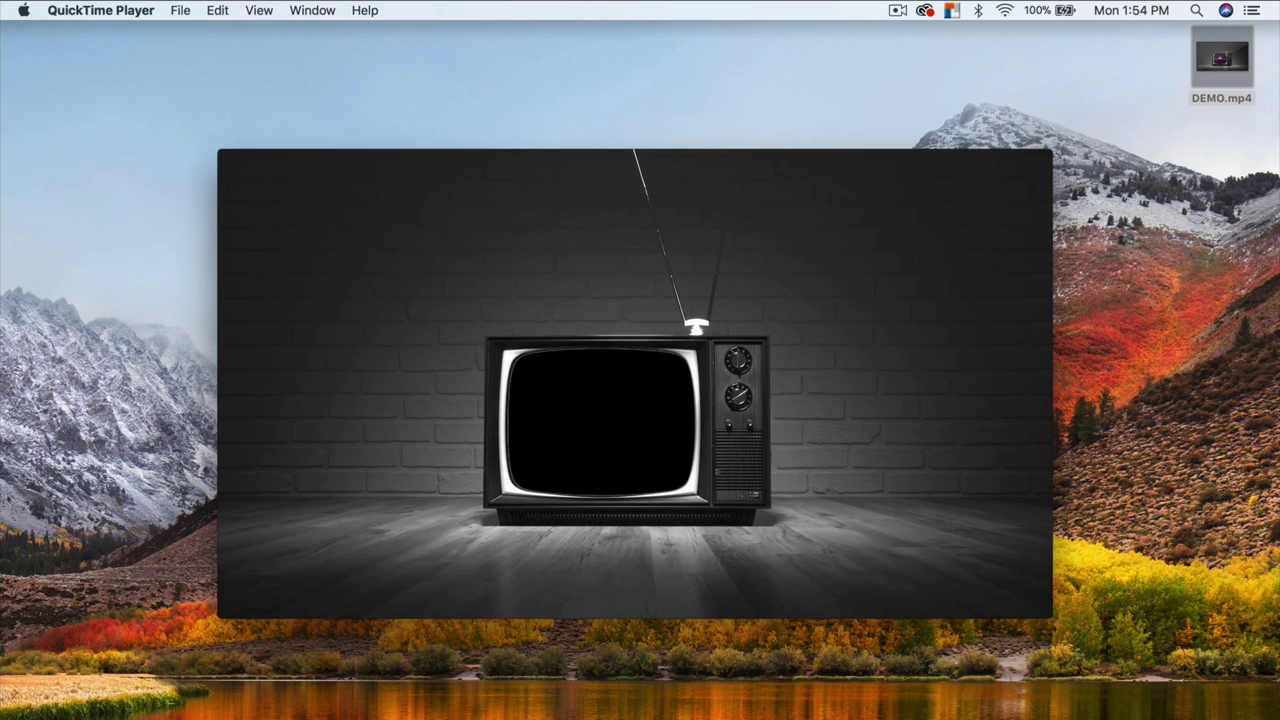
Close the DEMO.mp4 TV mockup preview window in QuickTime Player.
mouse_move(1035, 238)
mouse_move(885, 284)
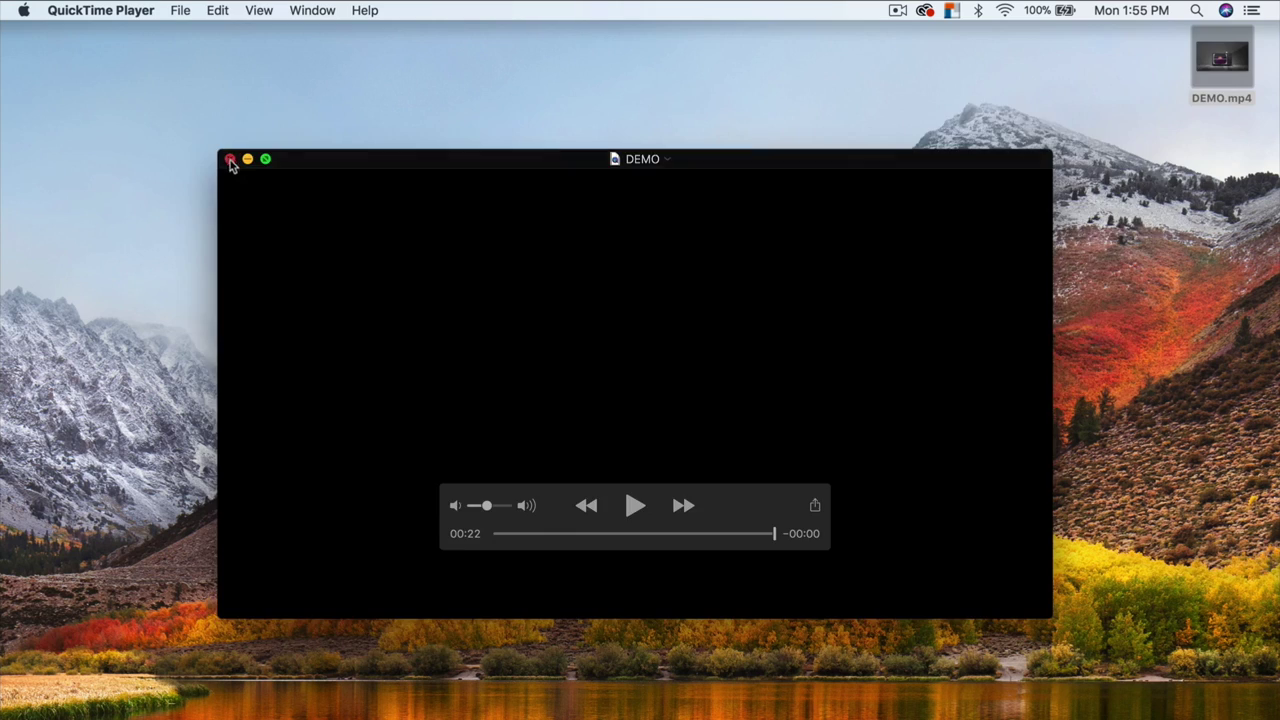
left_click(230, 161)
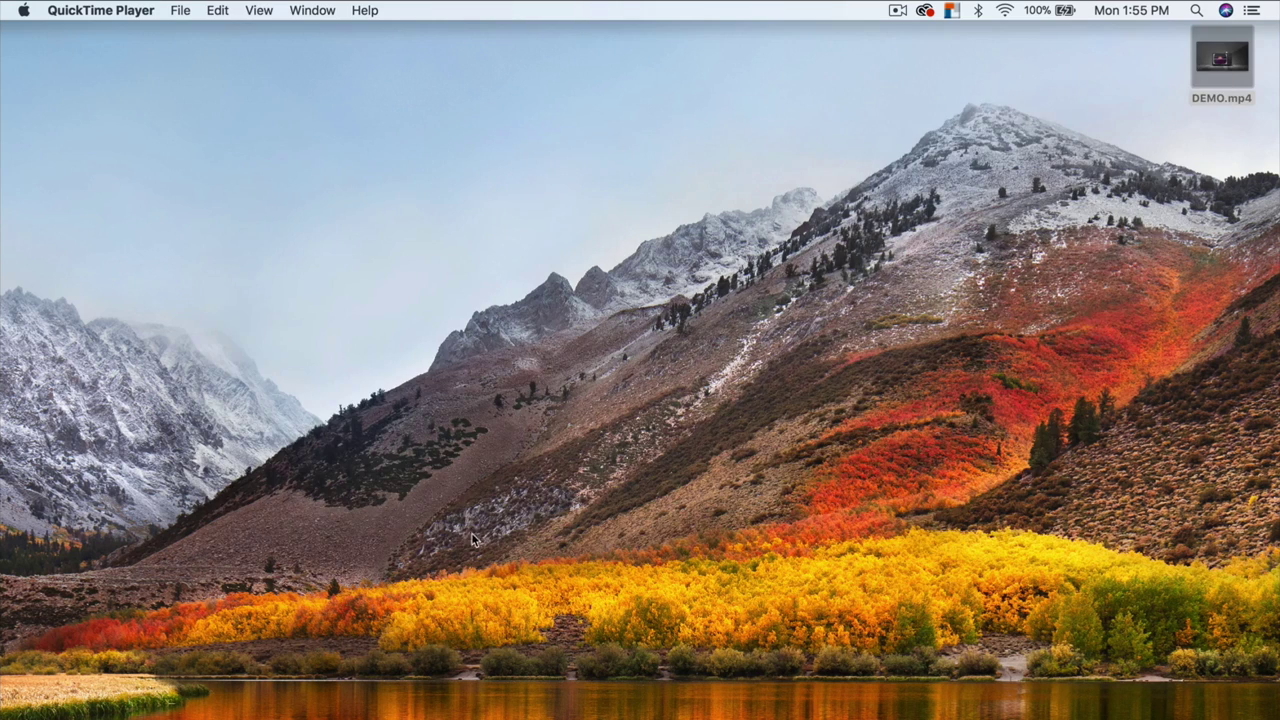
Switch to Final Cut Pro's Tutorial project and select the HD-to-Silent-transparent clip.
left_click(395, 710)
left_click(351, 561)
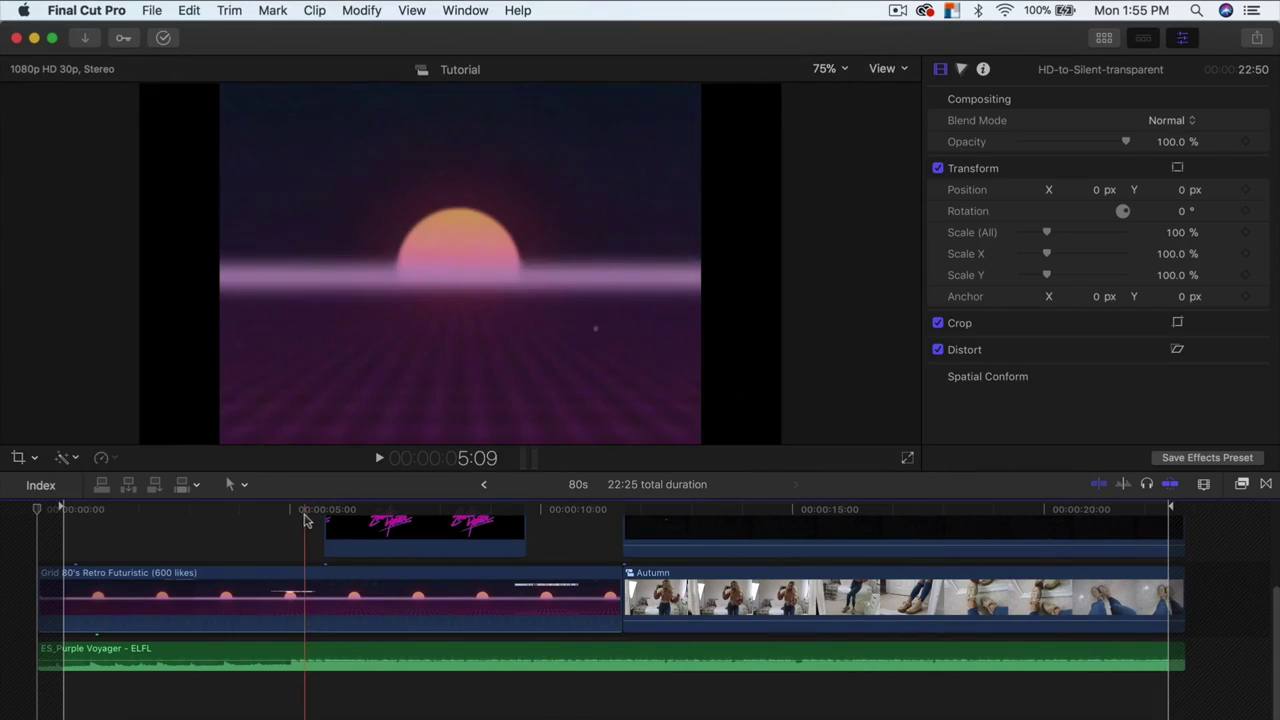
scroll(334, 571, "up", 5)
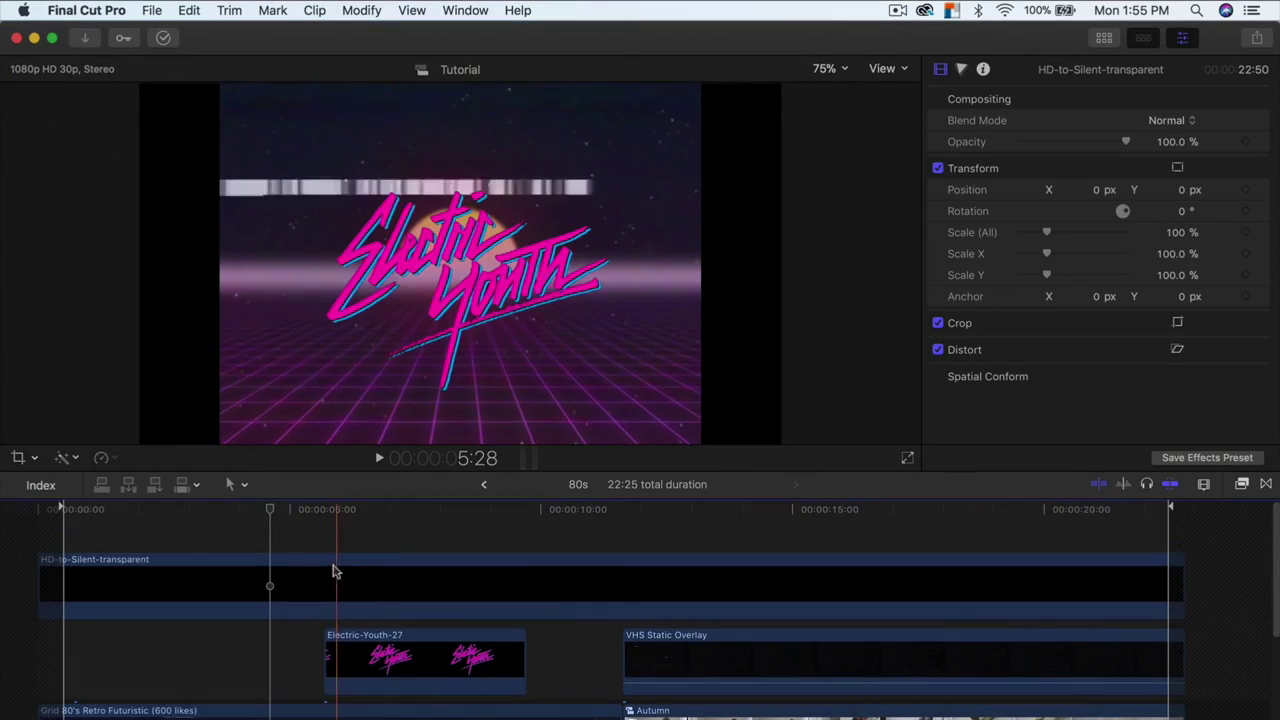
scroll(320, 563, "down", 4)
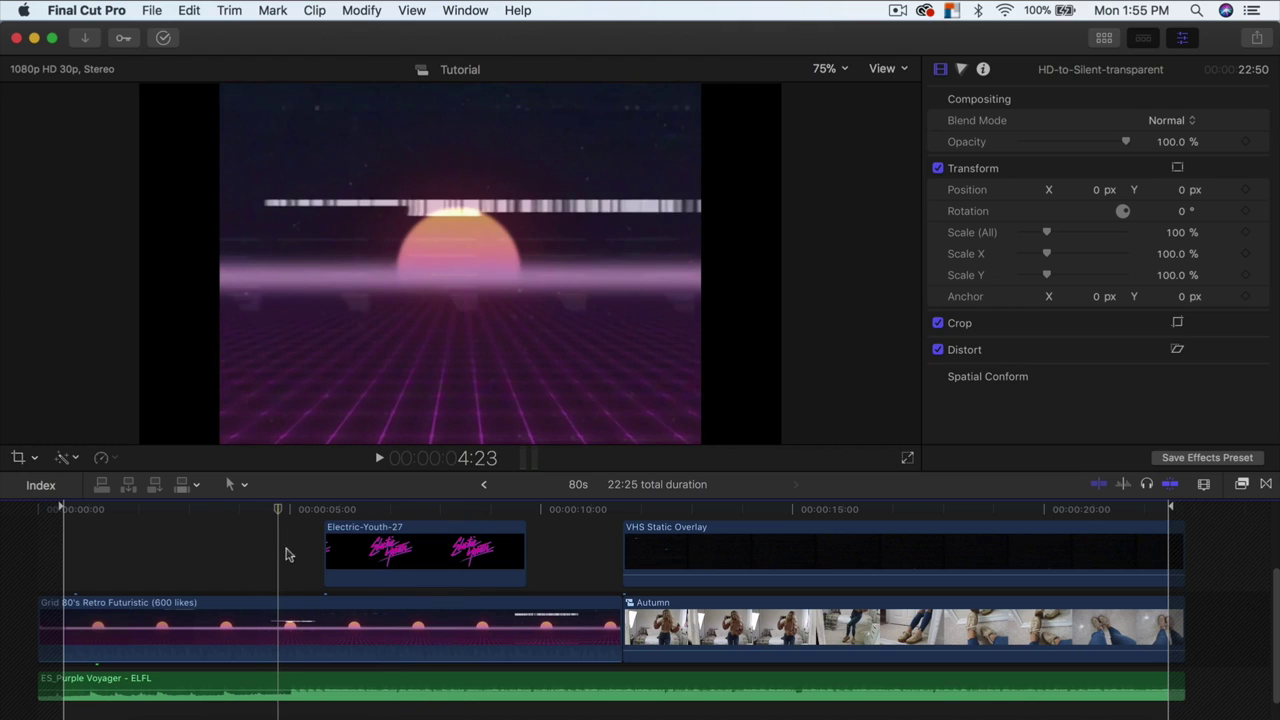
scroll(286, 558, "up", 5)
scroll(280, 566, "down", 6)
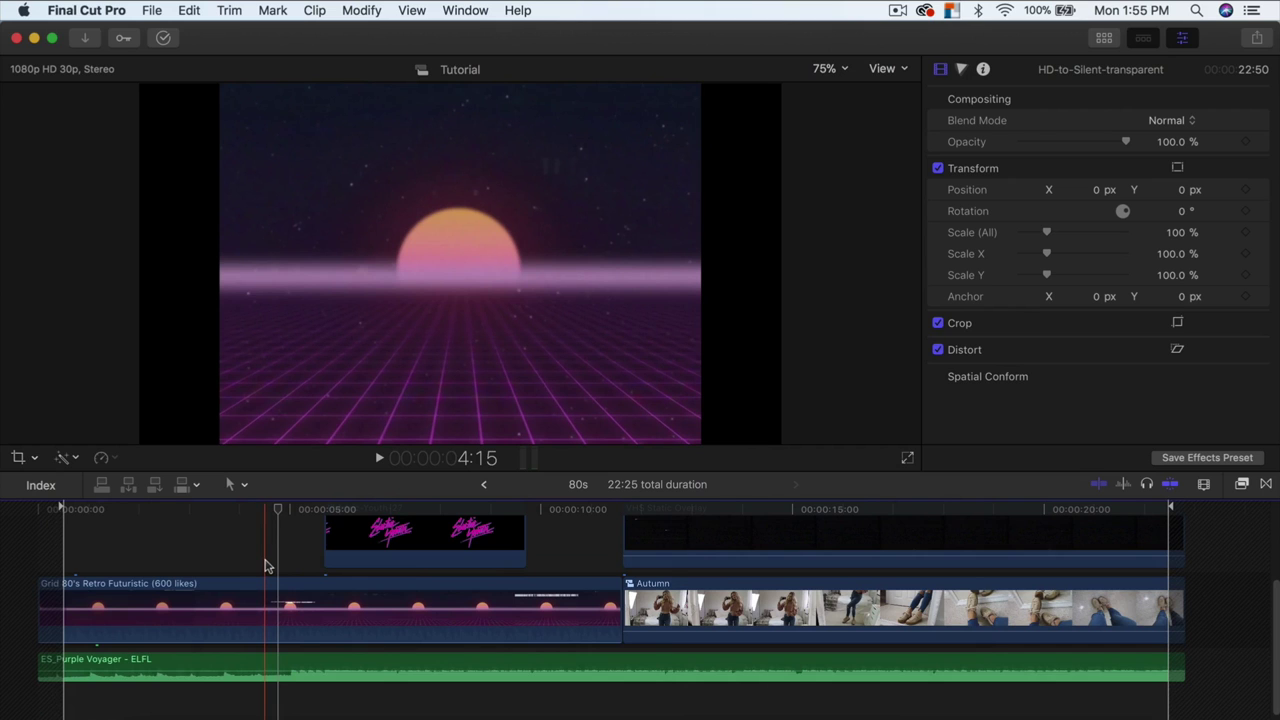
Move the playhead back to about 4:11, then place it around 7:07.
left_click(257, 567)
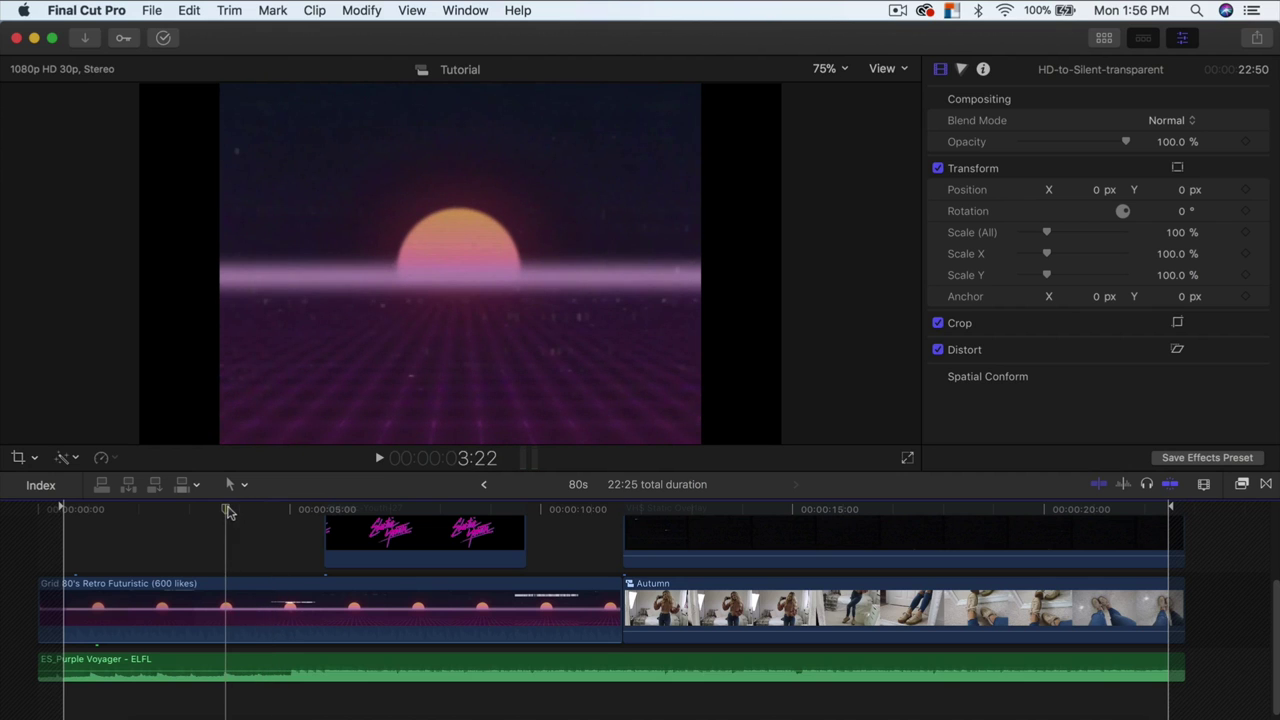
scroll(240, 541, "up", 4)
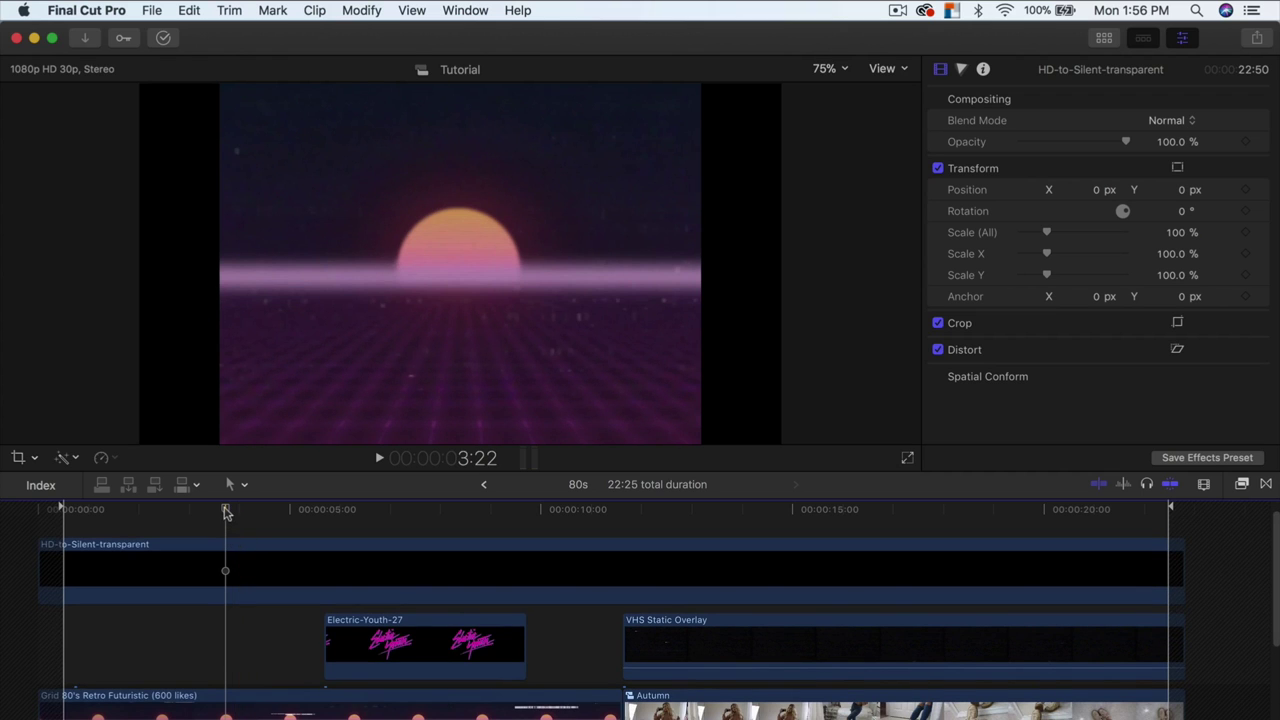
scroll(257, 546, "down", 3)
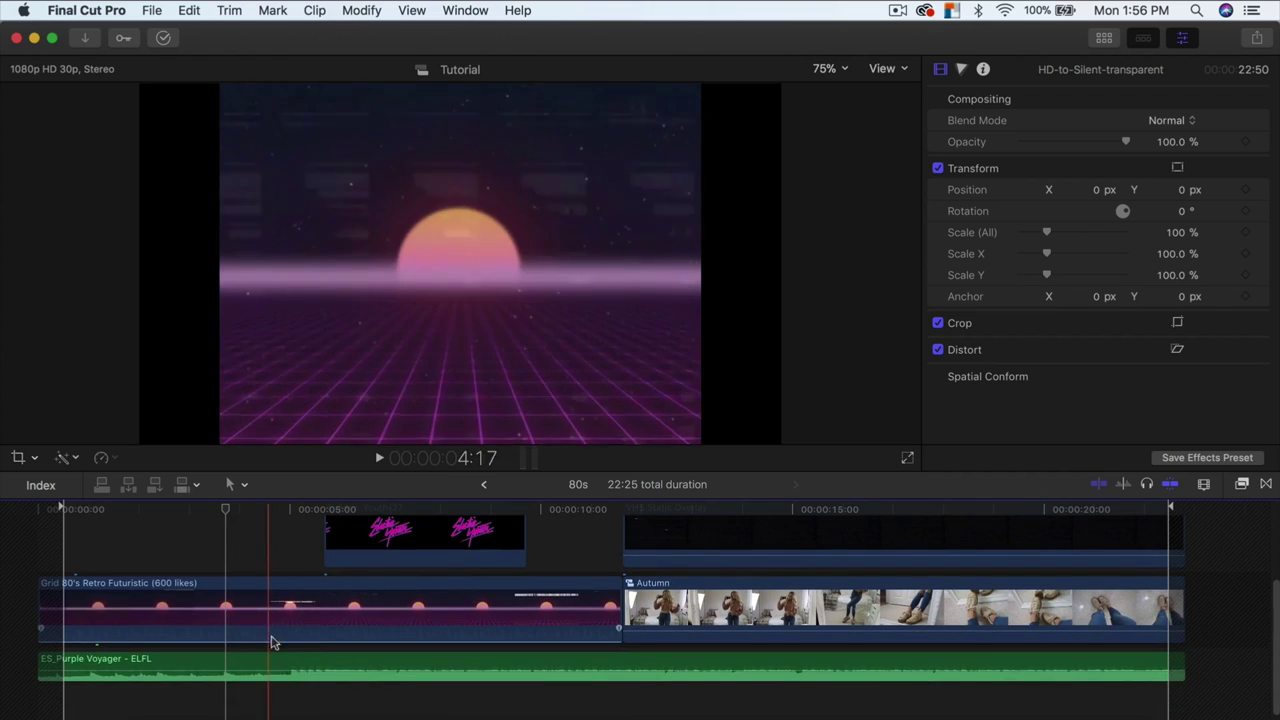
scroll(228, 525, "up", 3)
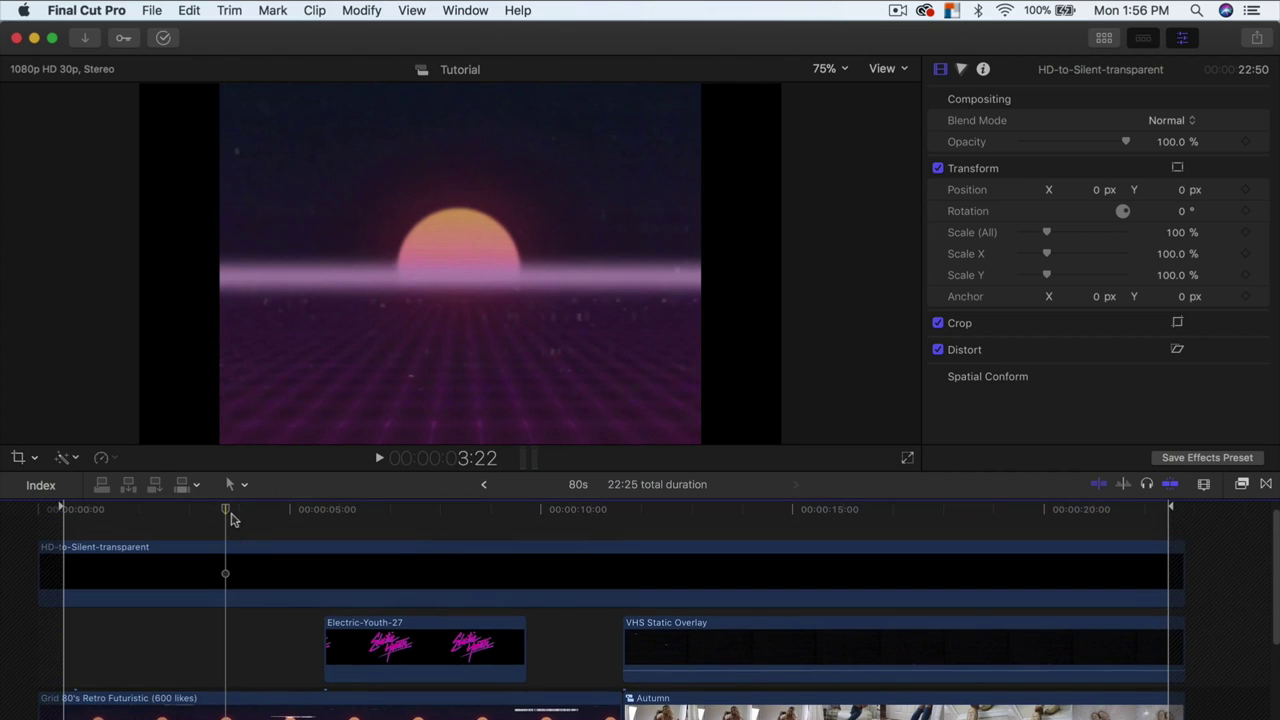
left_click(405, 518)
Preview the intro and inspect the Electric-Youth-27 logo (70% scale, X 2.8, Y -55.1), parking at 7:19.
left_click_drag(434, 523, 378, 572)
scroll(430, 590, "down", 1)
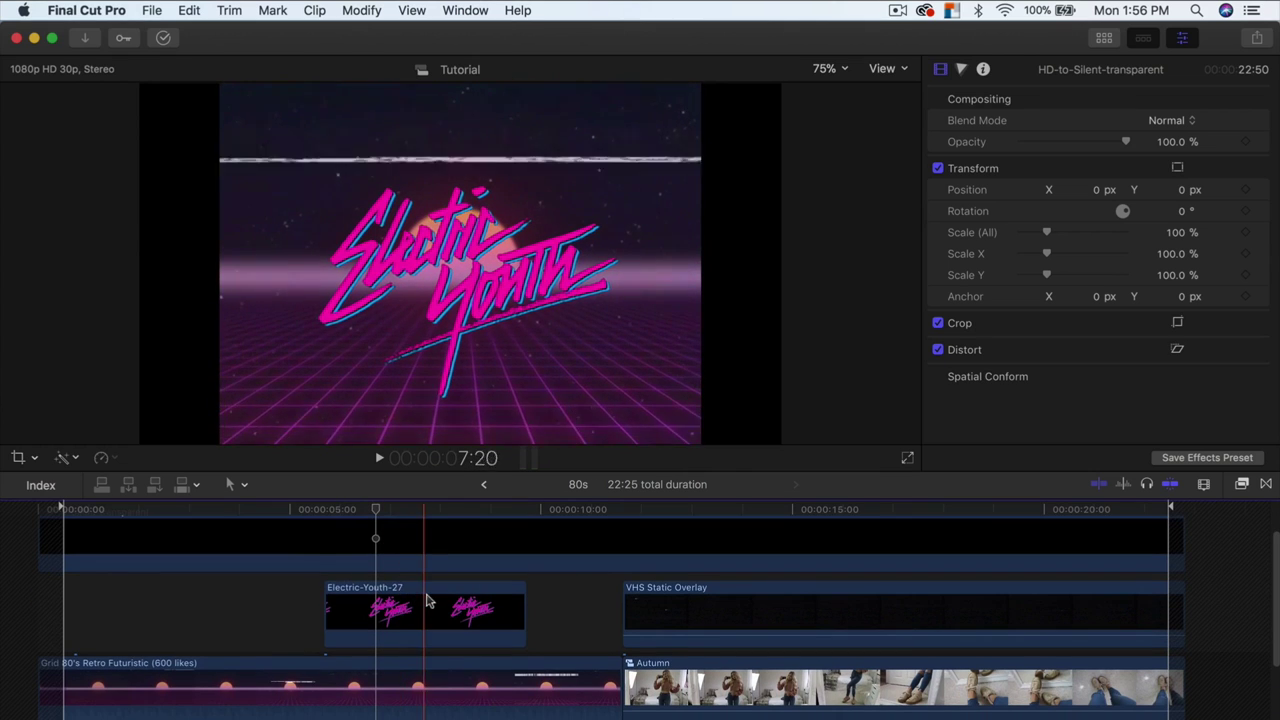
left_click(435, 612)
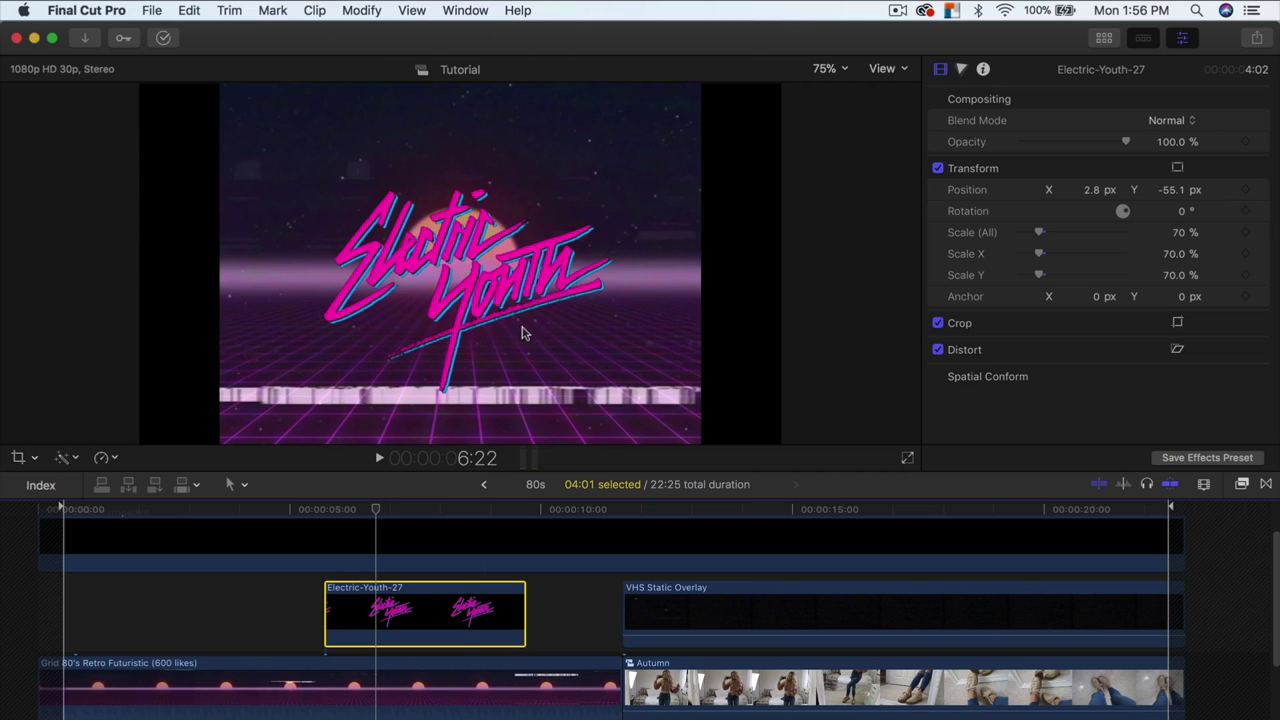
left_click(413, 511)
left_click_drag(413, 511, 424, 513)
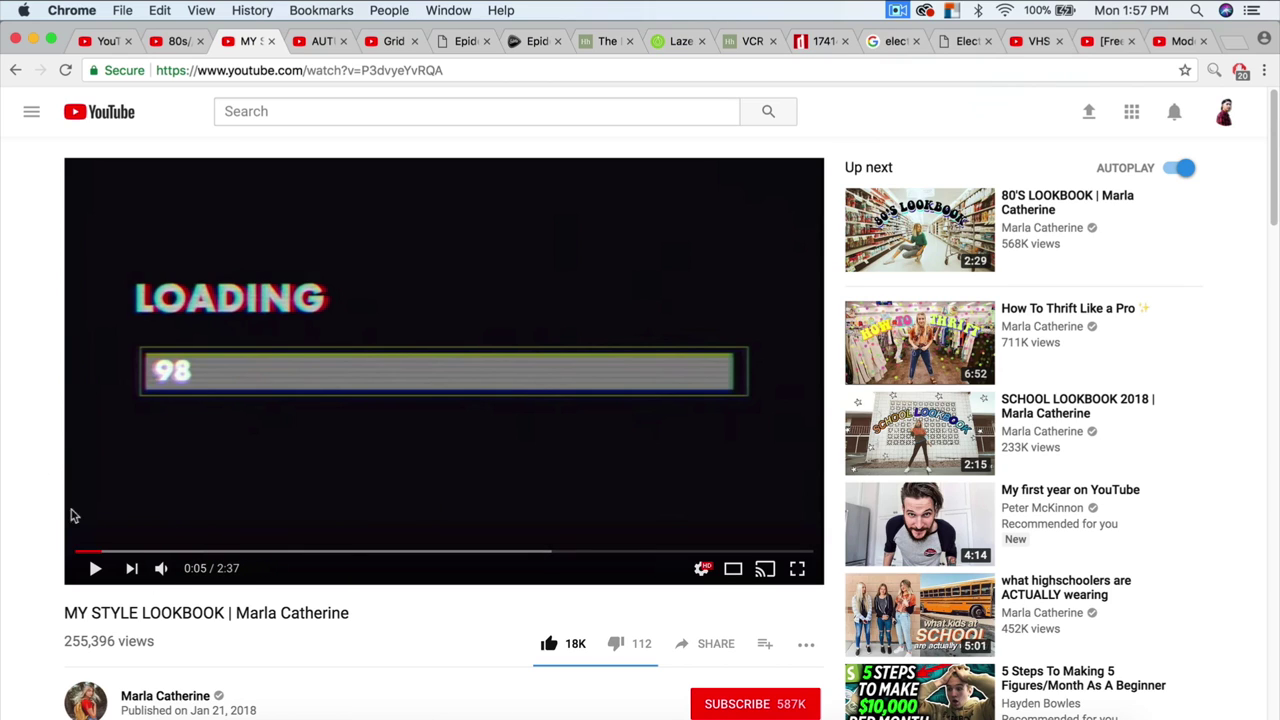
Mute the YouTube lookbook video and resume it past the LOADING intro.
left_click(163, 570)
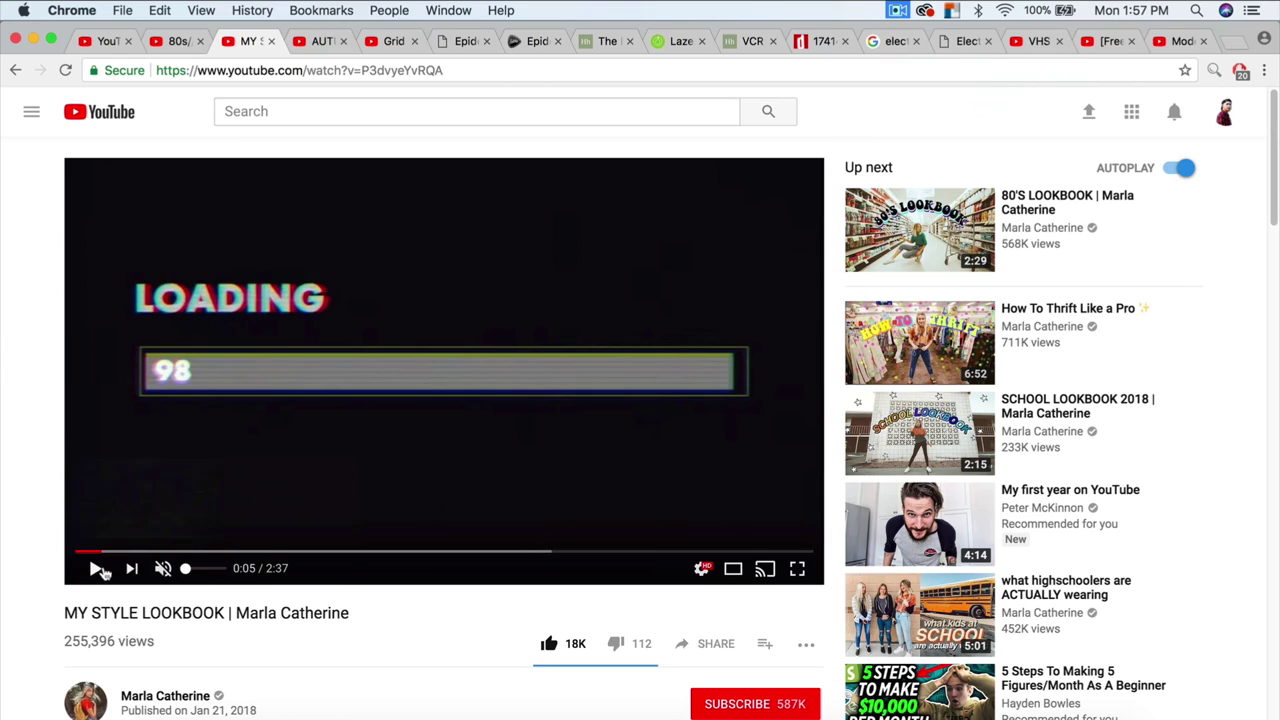
scroll(30, 566, "down", 1)
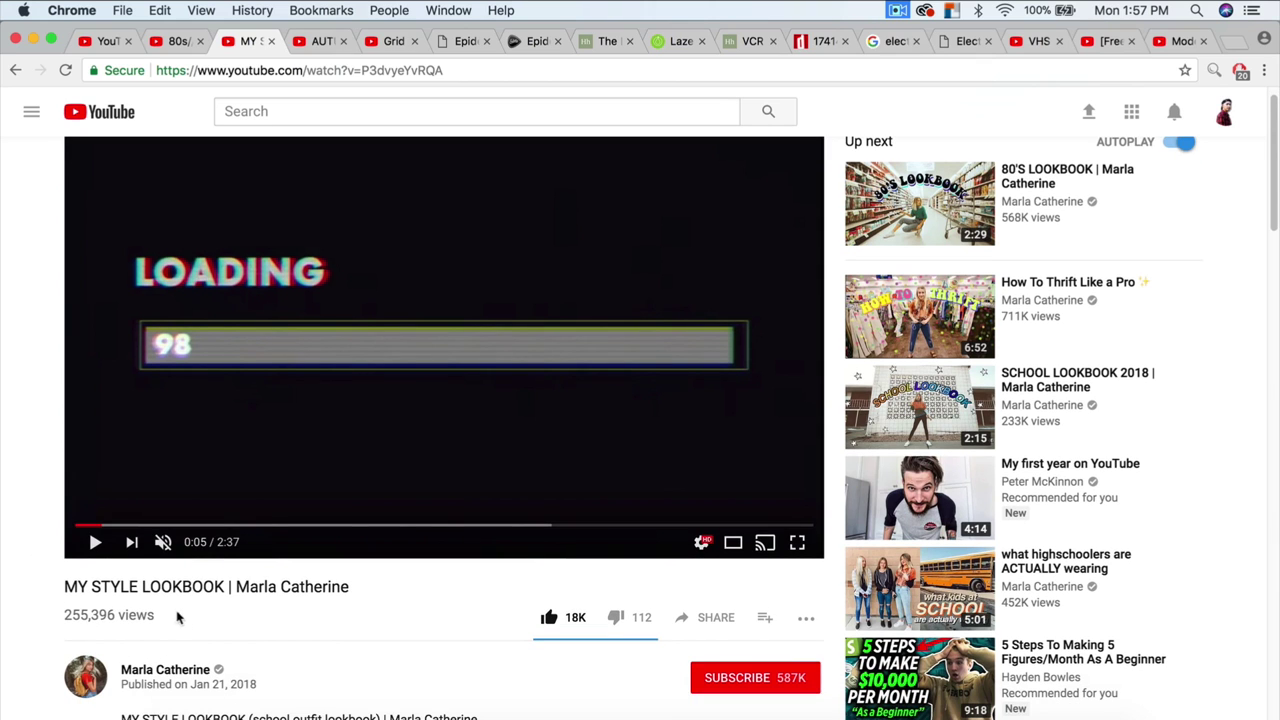
left_click(97, 542)
scroll(23, 597, "up", 1)
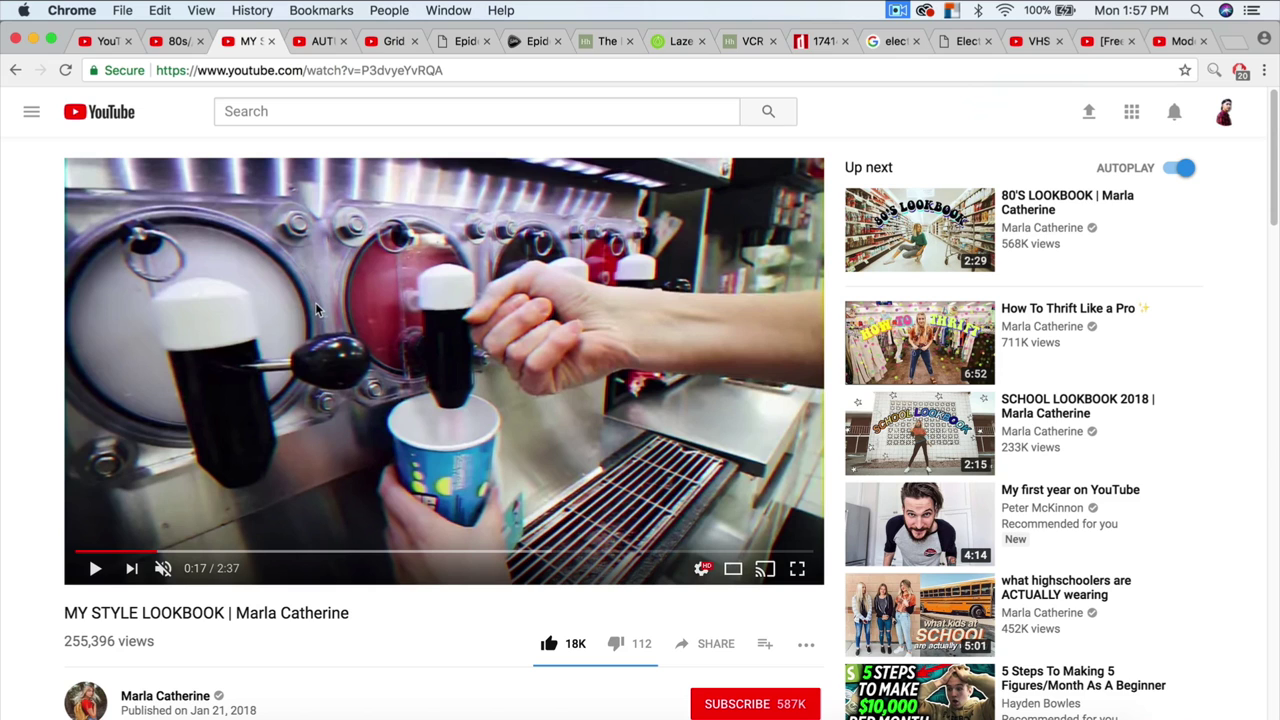
Return to Final Cut Pro and select the HD-to-Silent-transparent clip.
left_click(425, 712)
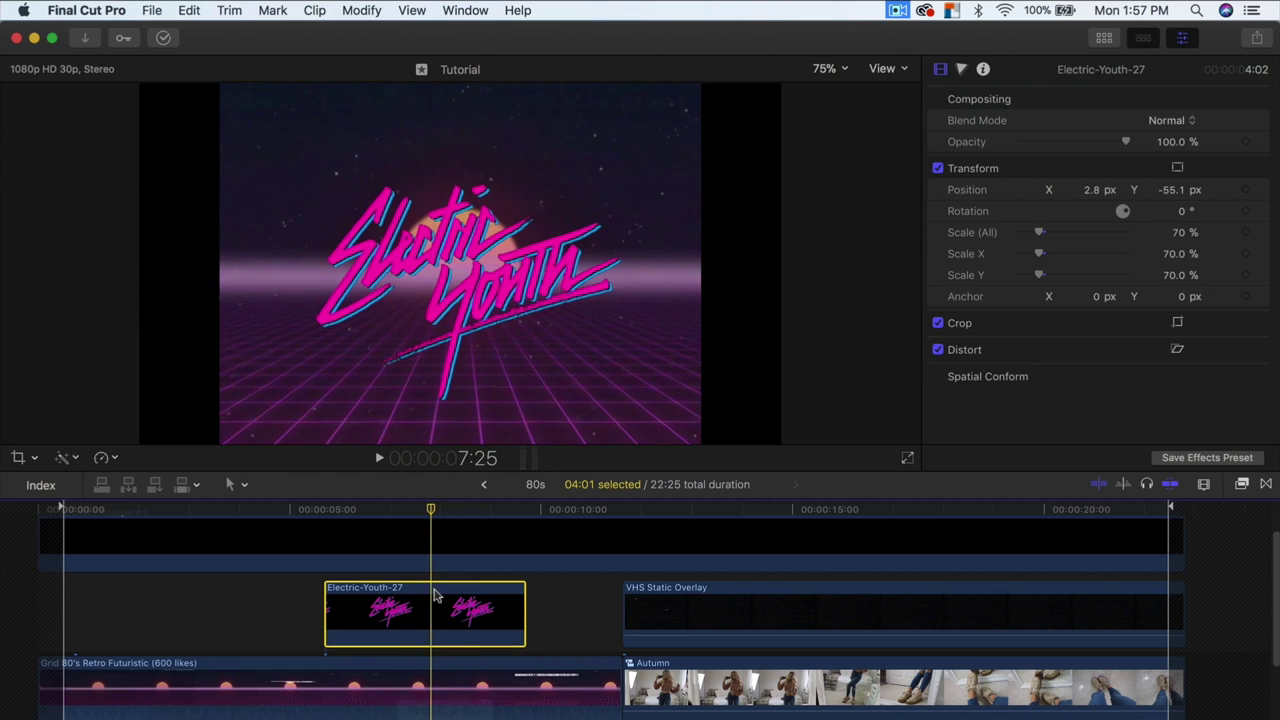
left_click(320, 588)
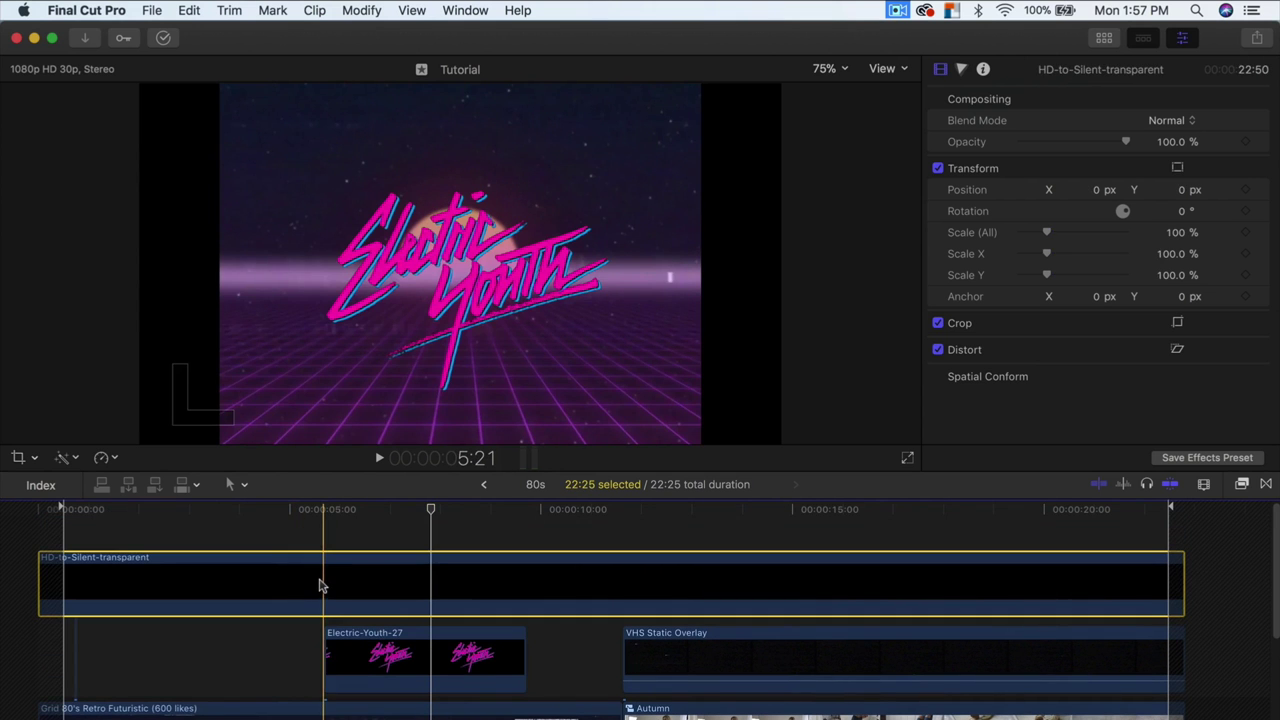
scroll(335, 598, "down", 3)
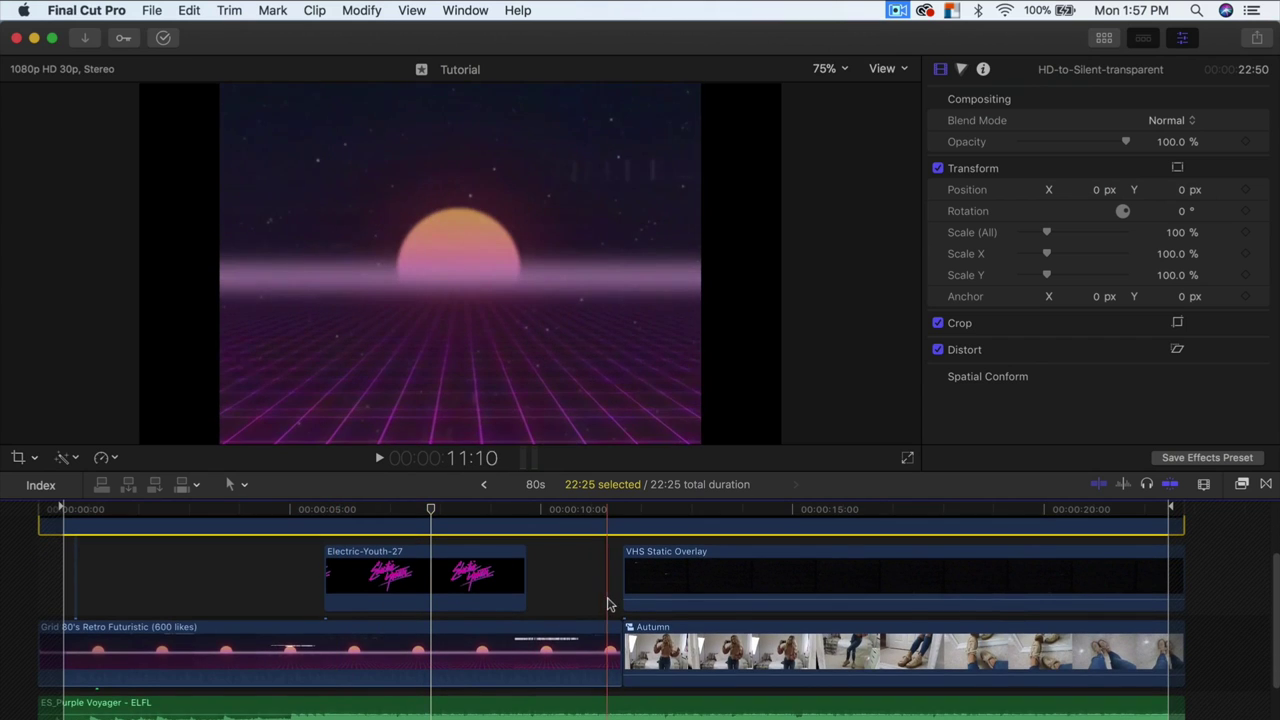
scroll(550, 598, "up", 3)
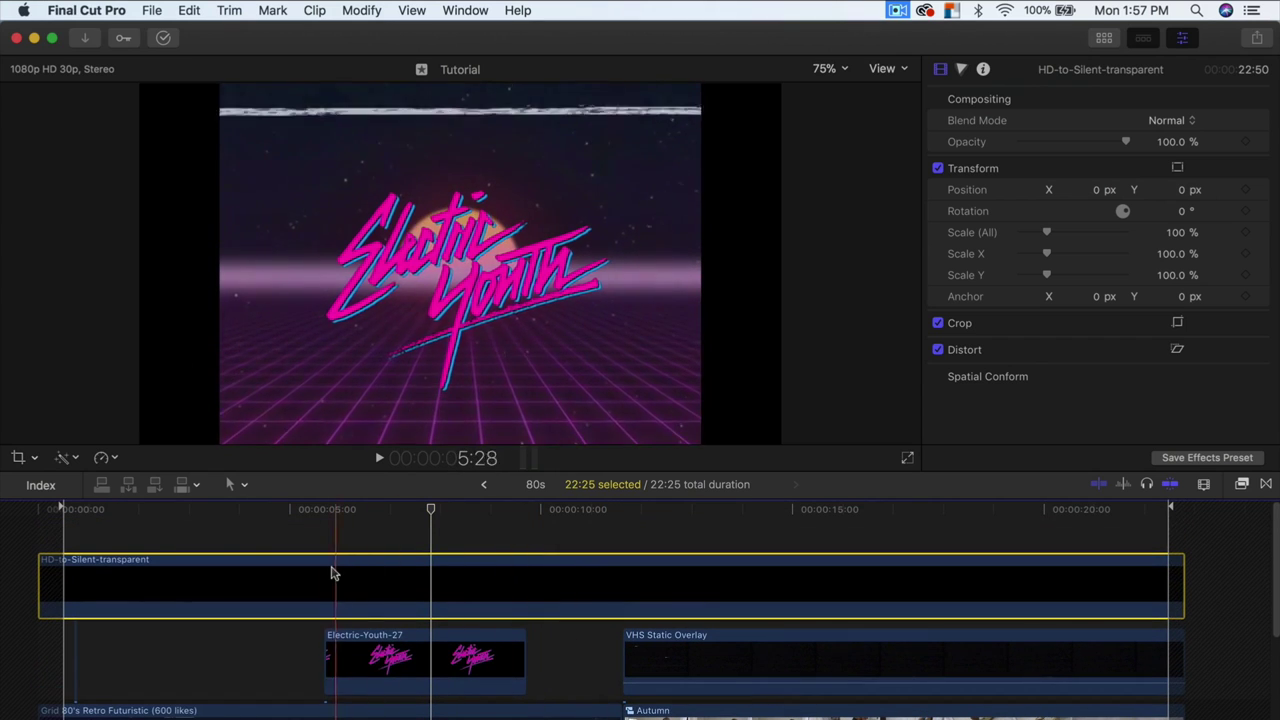
scroll(320, 570, "down", 2)
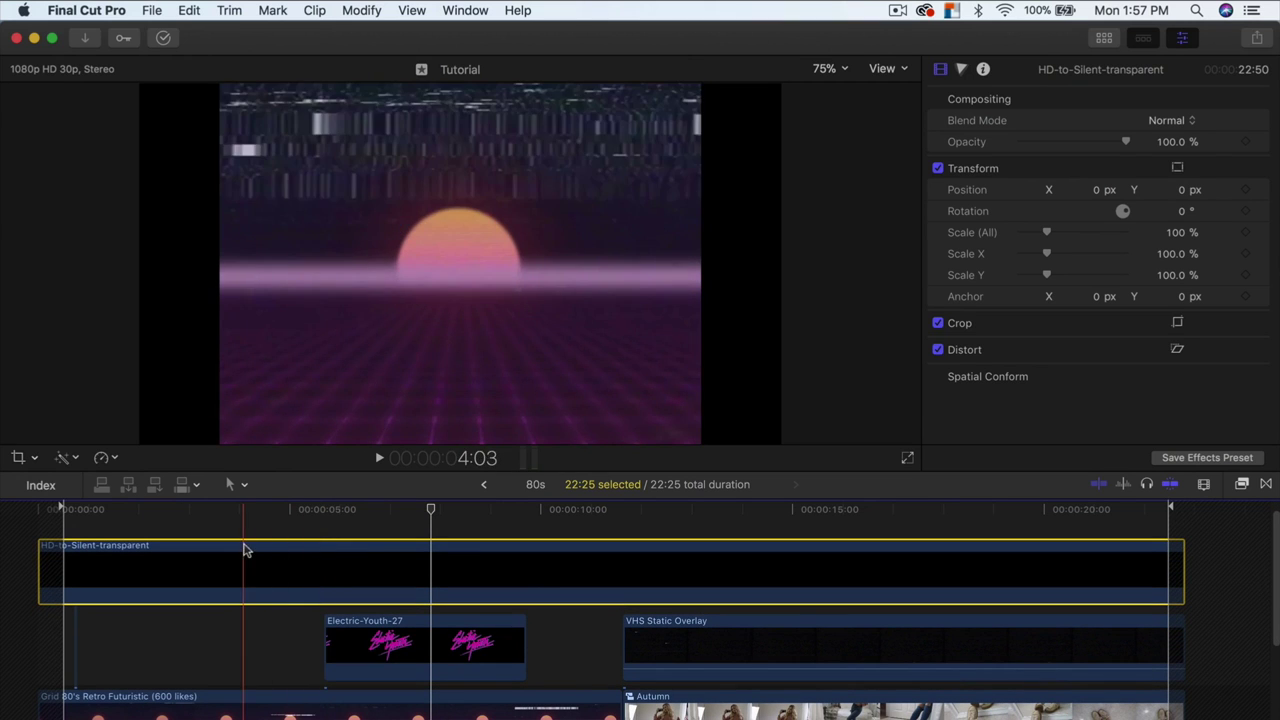
Park the playhead at 3:11 and toggle the HD-to-Silent-transparent overlay off and back on.
left_click(576, 512)
left_click(209, 570)
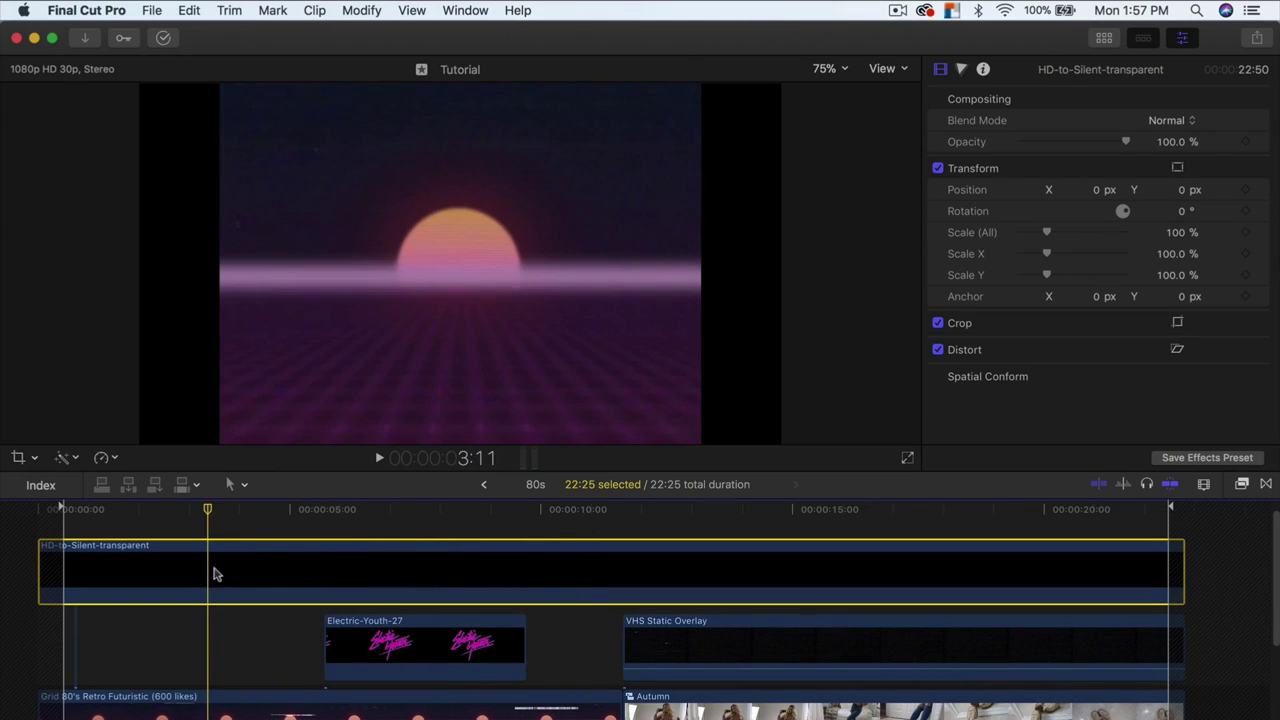
key("v")
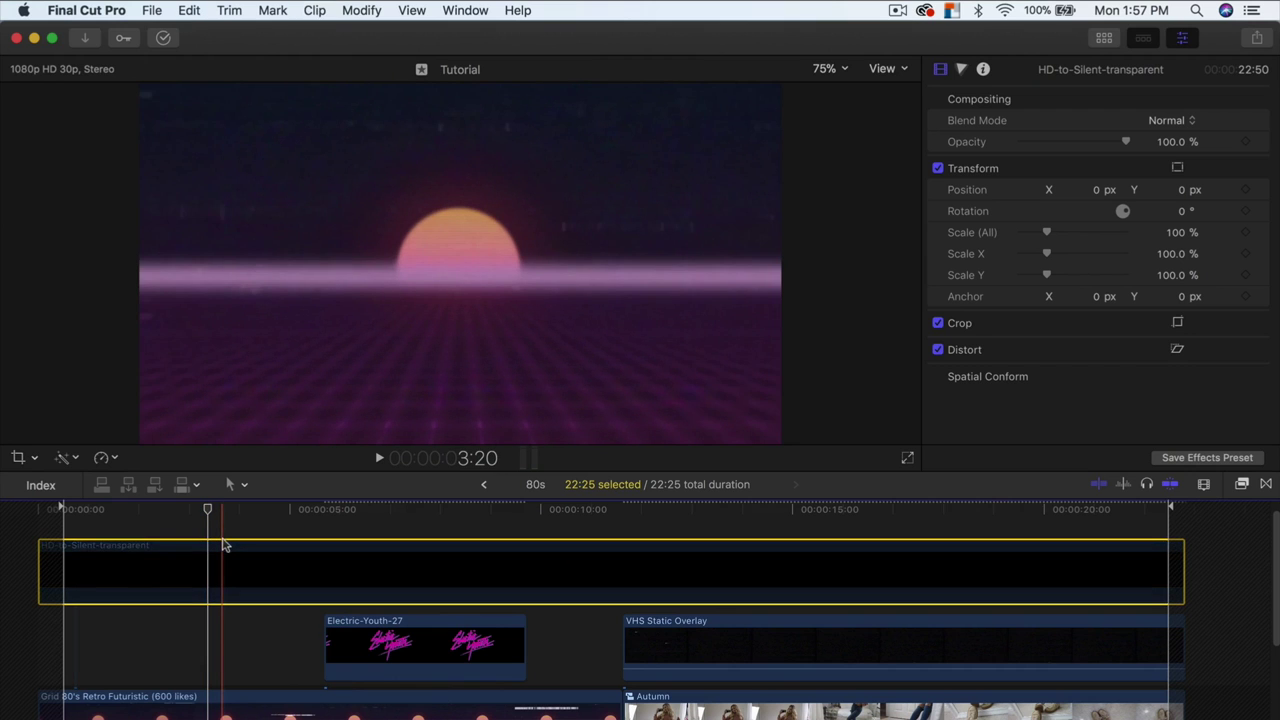
key("v")
key("v")
key("v")
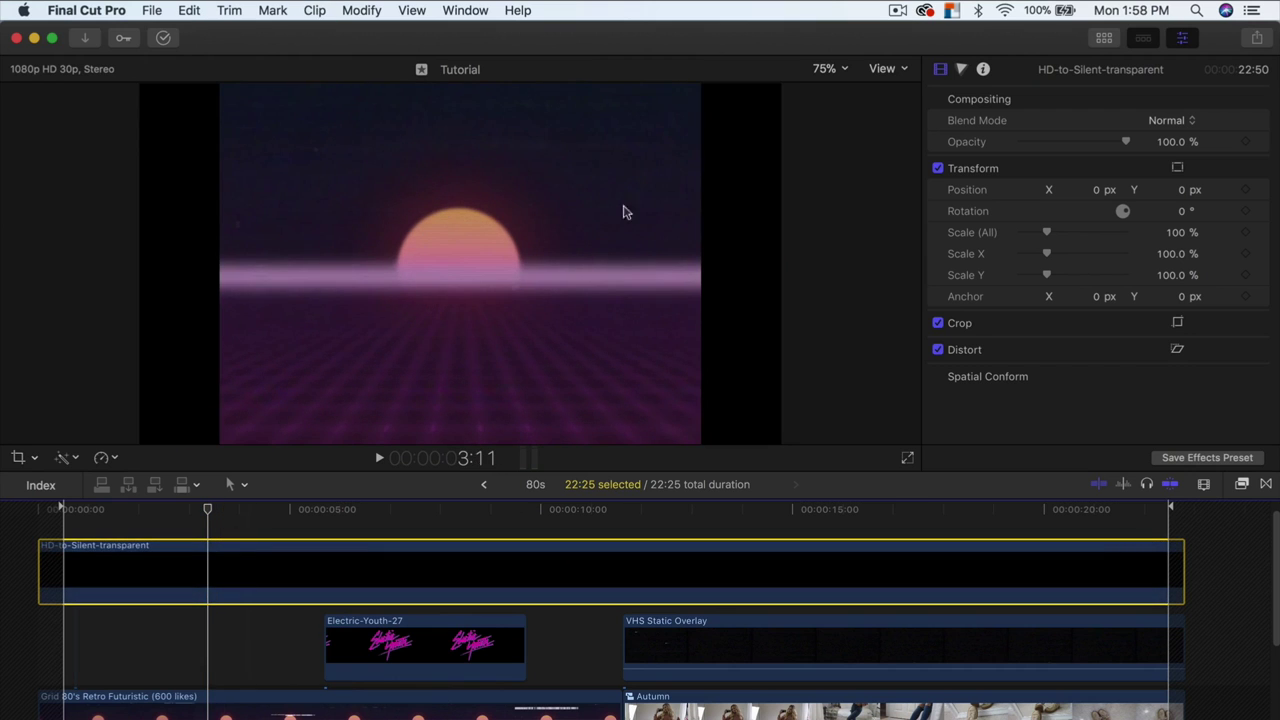
left_click(44, 459)
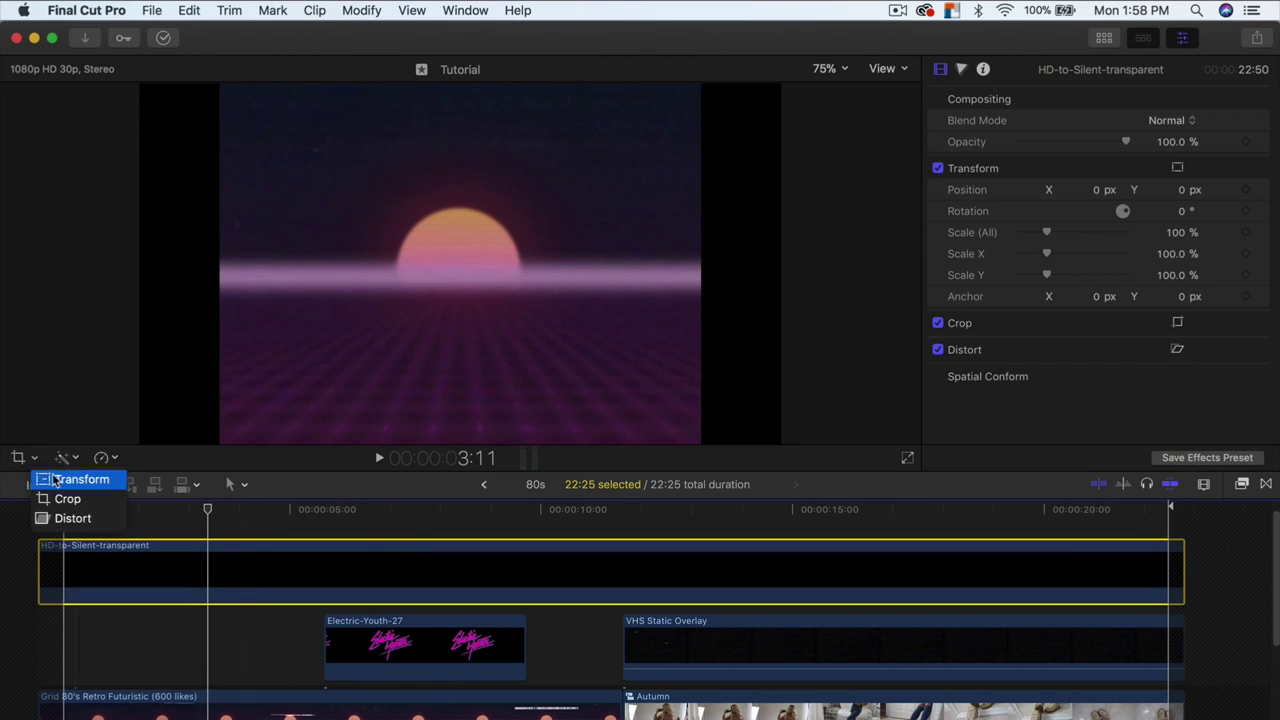
left_click(80, 527)
left_click_drag(300, 290, 230, 322)
left_click(888, 100)
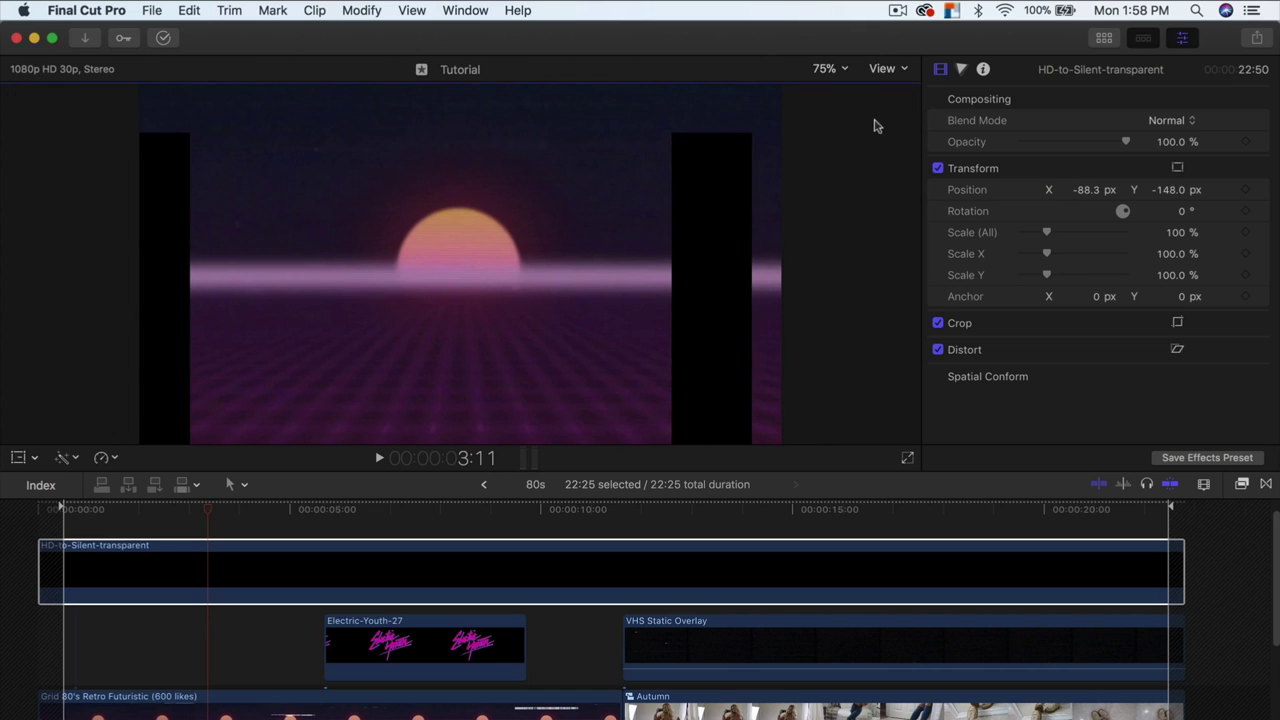
key("super+z")
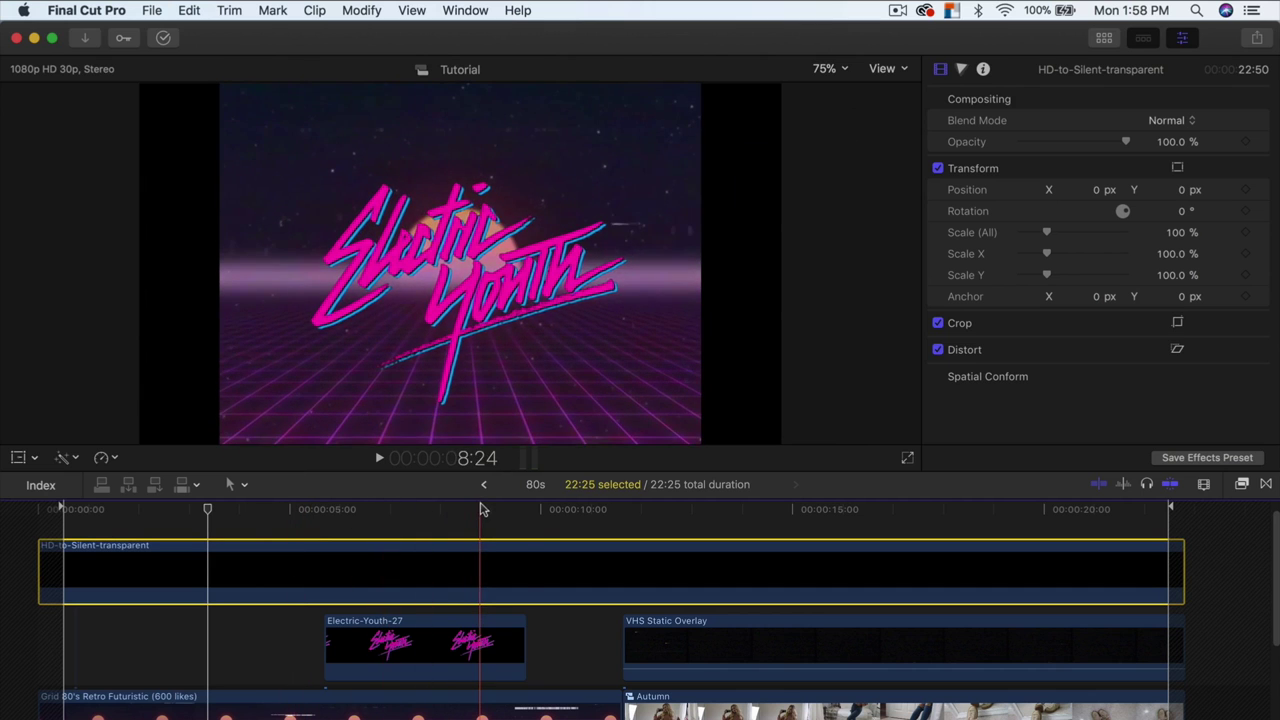
Inspect the Grid 80's Retro Futuristic clip and the ES_Purple Voyager music at -5.0 dB.
scroll(557, 555, "down", 3)
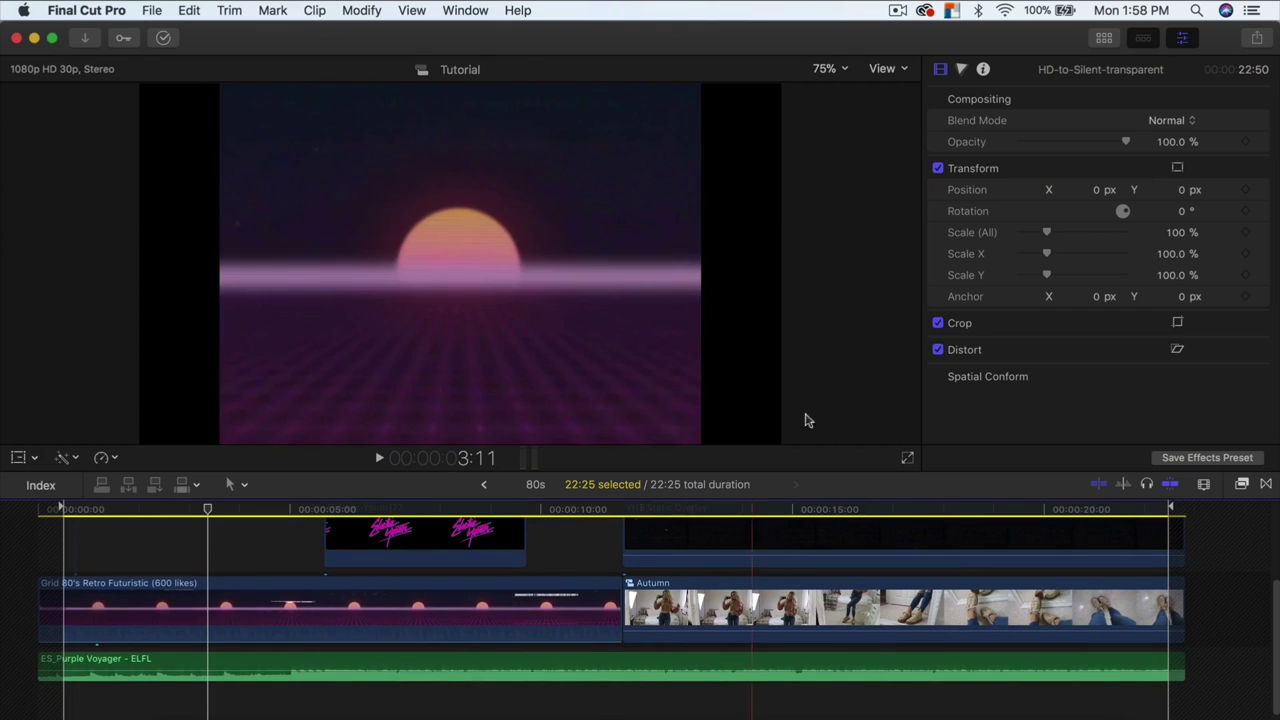
scroll(557, 543, "up", 3)
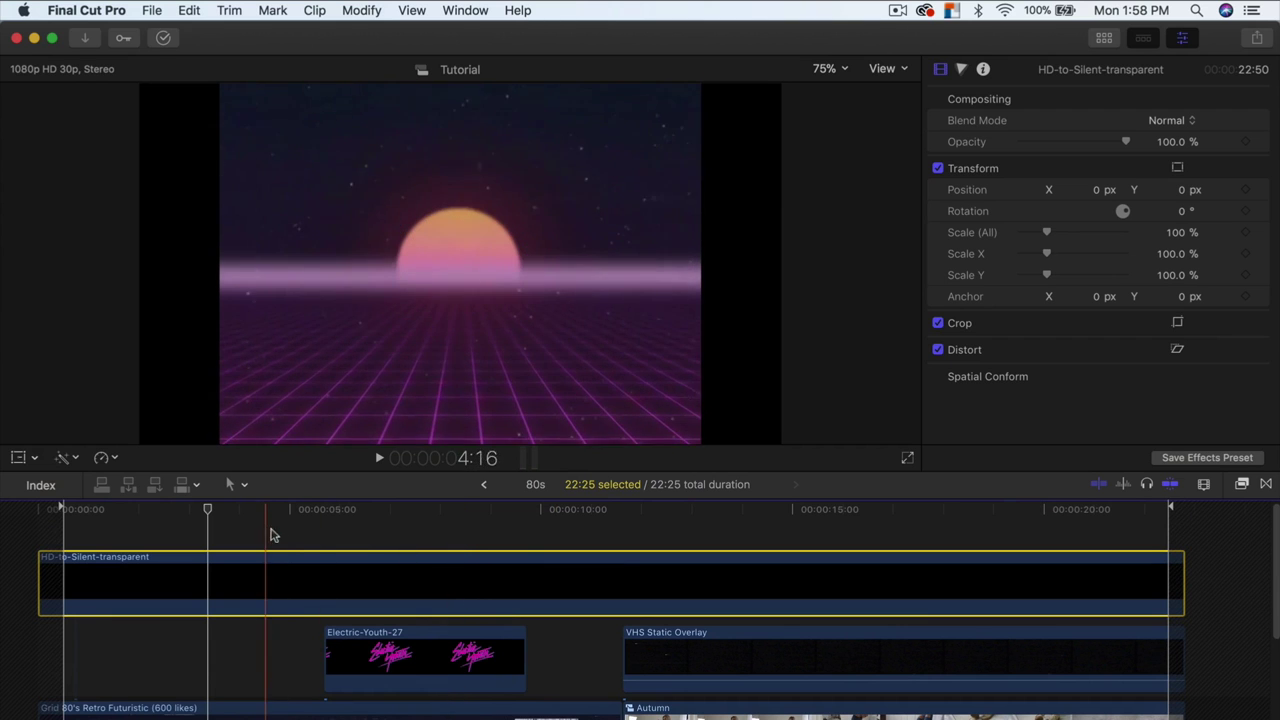
scroll(309, 580, "down", 1)
scroll(280, 571, "up", 1)
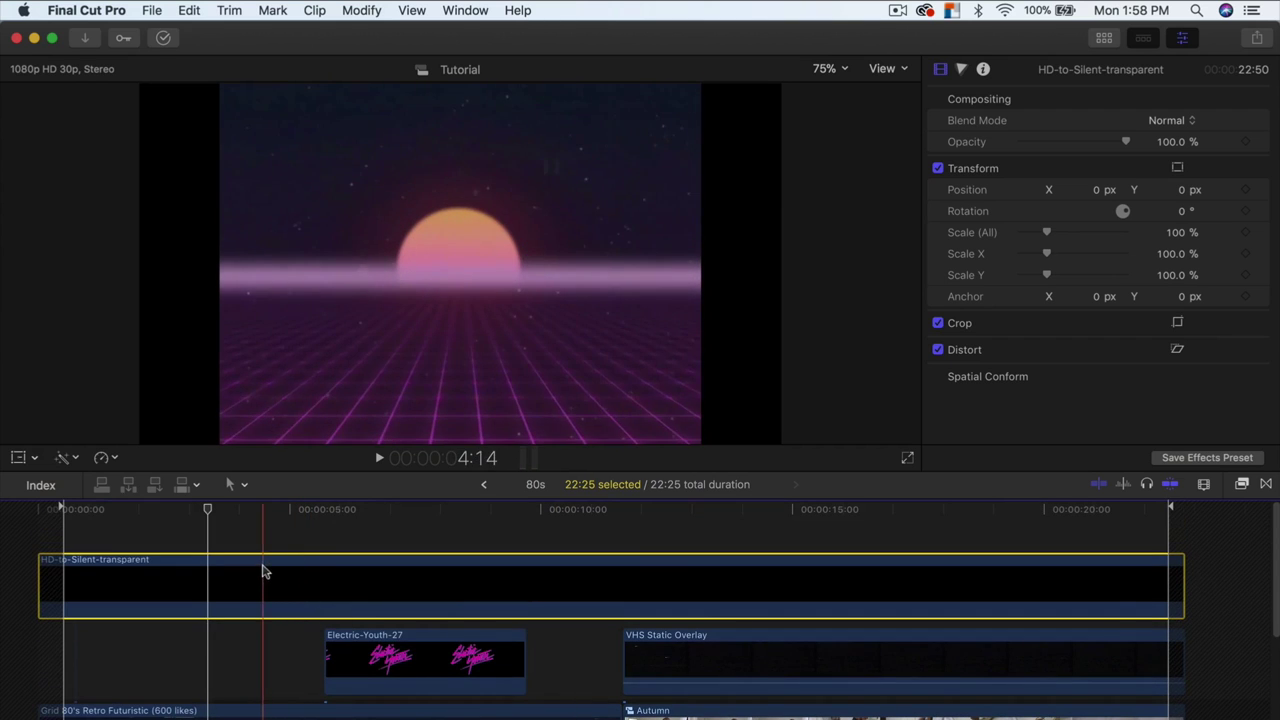
scroll(258, 565, "down", 3)
left_click(345, 640)
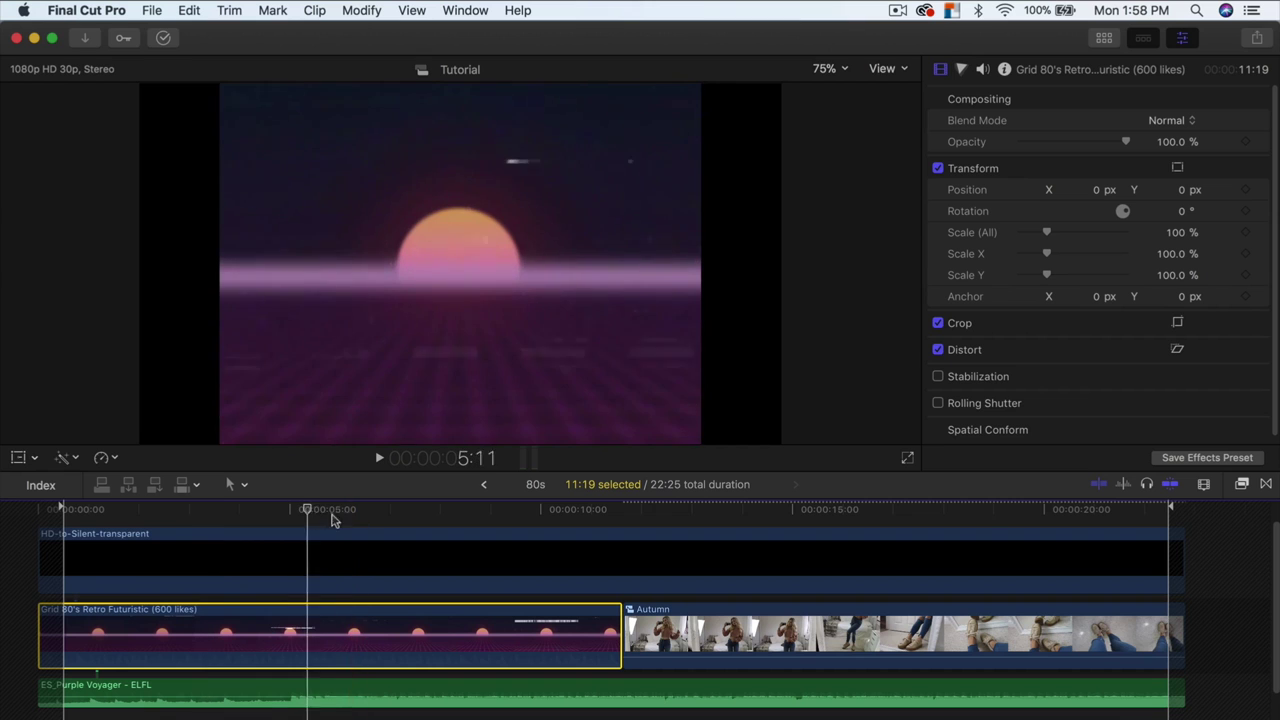
scroll(420, 672, "down", 2)
left_click(434, 666)
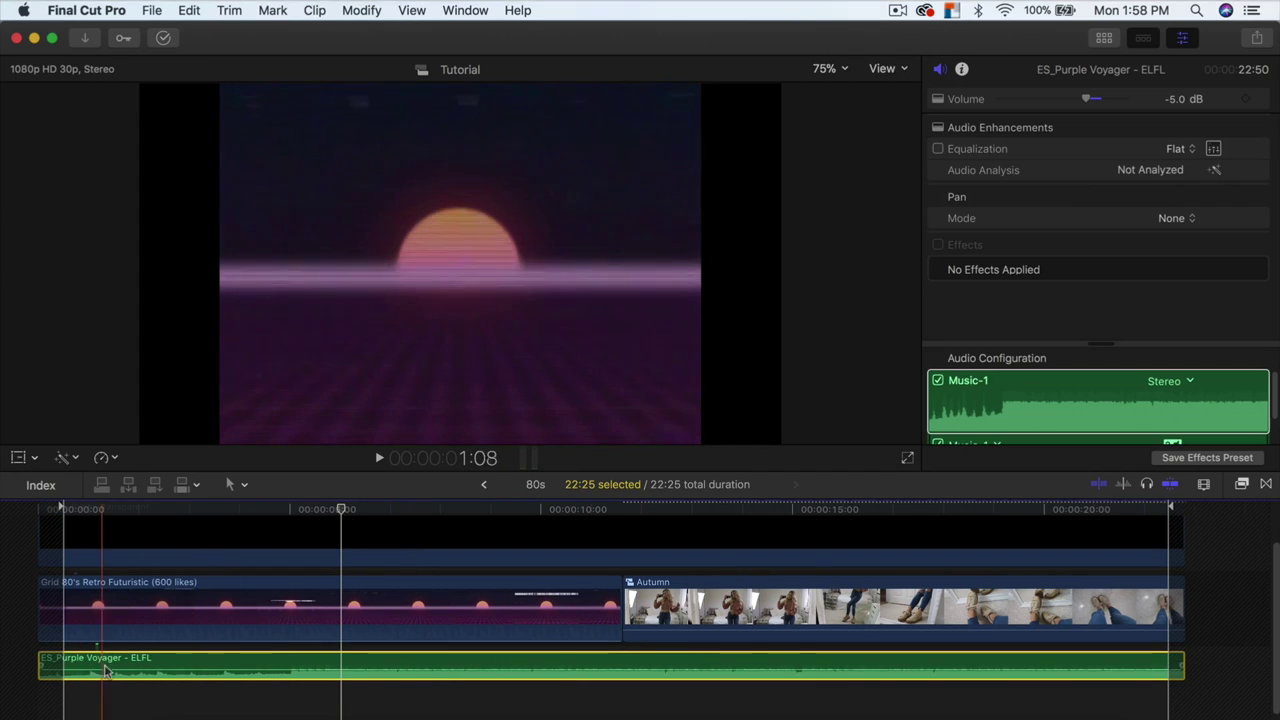
Scrub through the intro back to the start and play the project from the beginning.
scroll(257, 600, "up", 1)
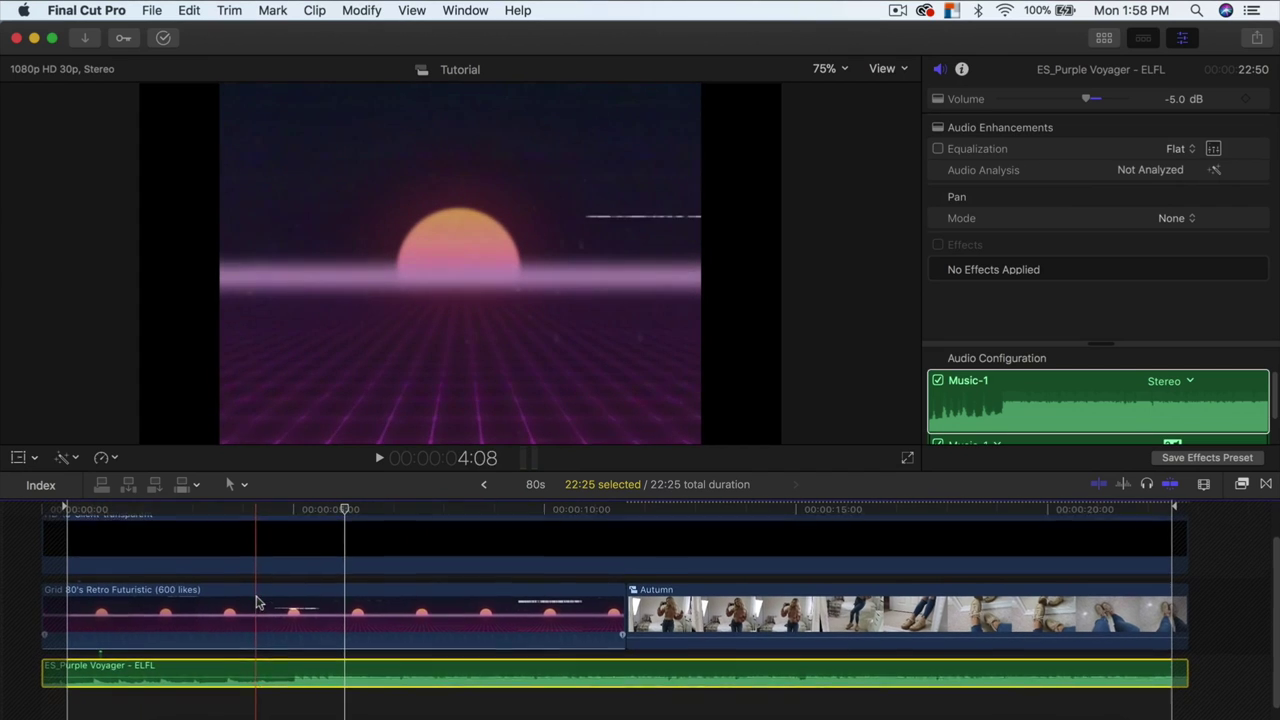
scroll(320, 597, "up", 1)
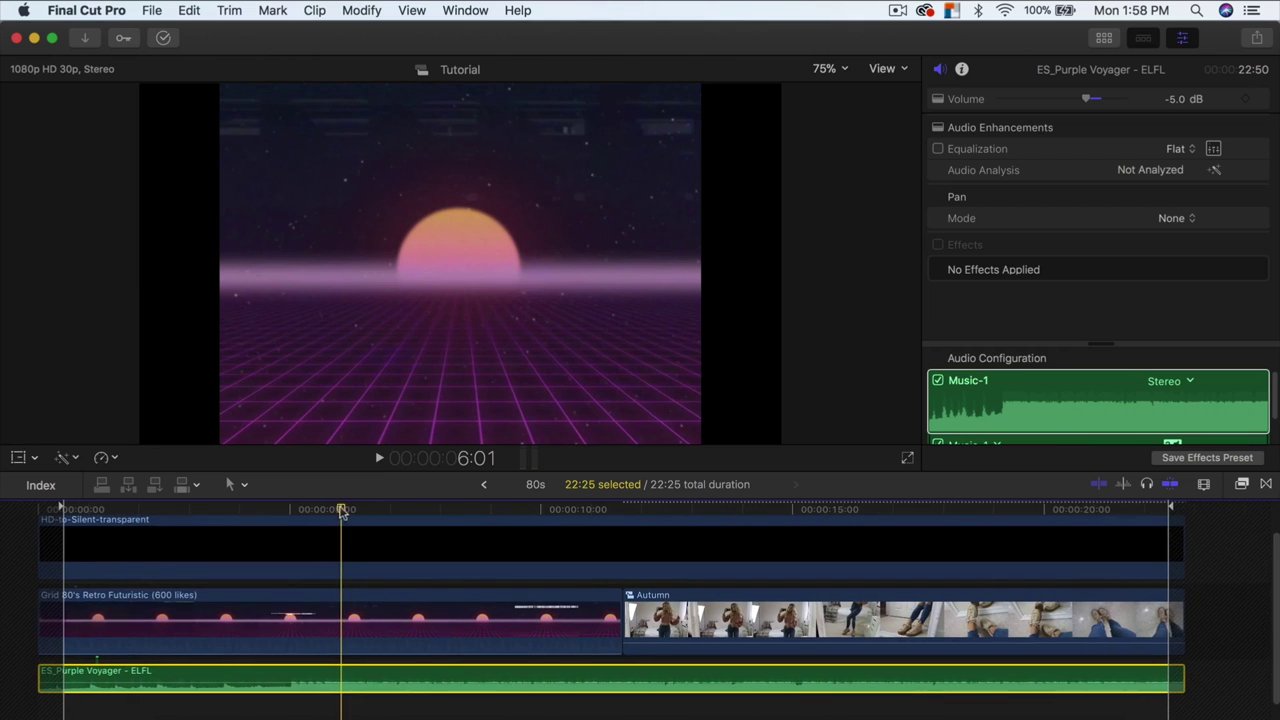
left_click(482, 510)
left_click(276, 625)
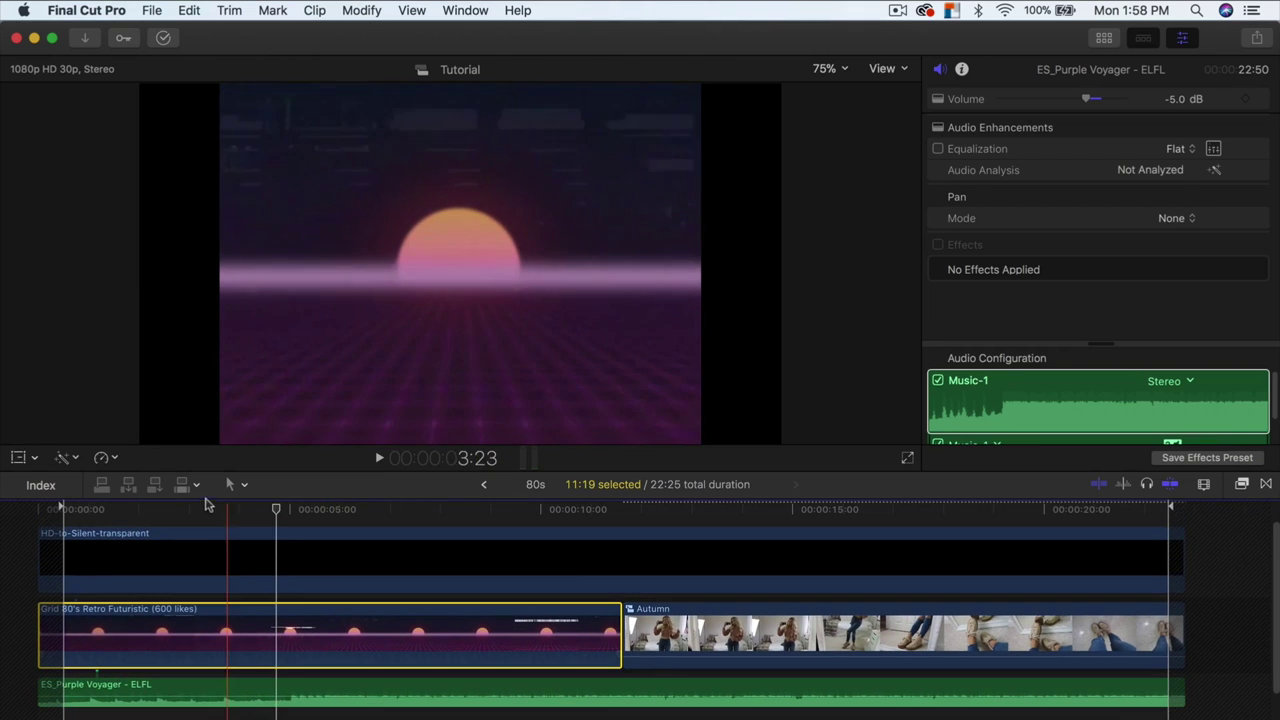
left_click_drag(224, 513, 5, 535)
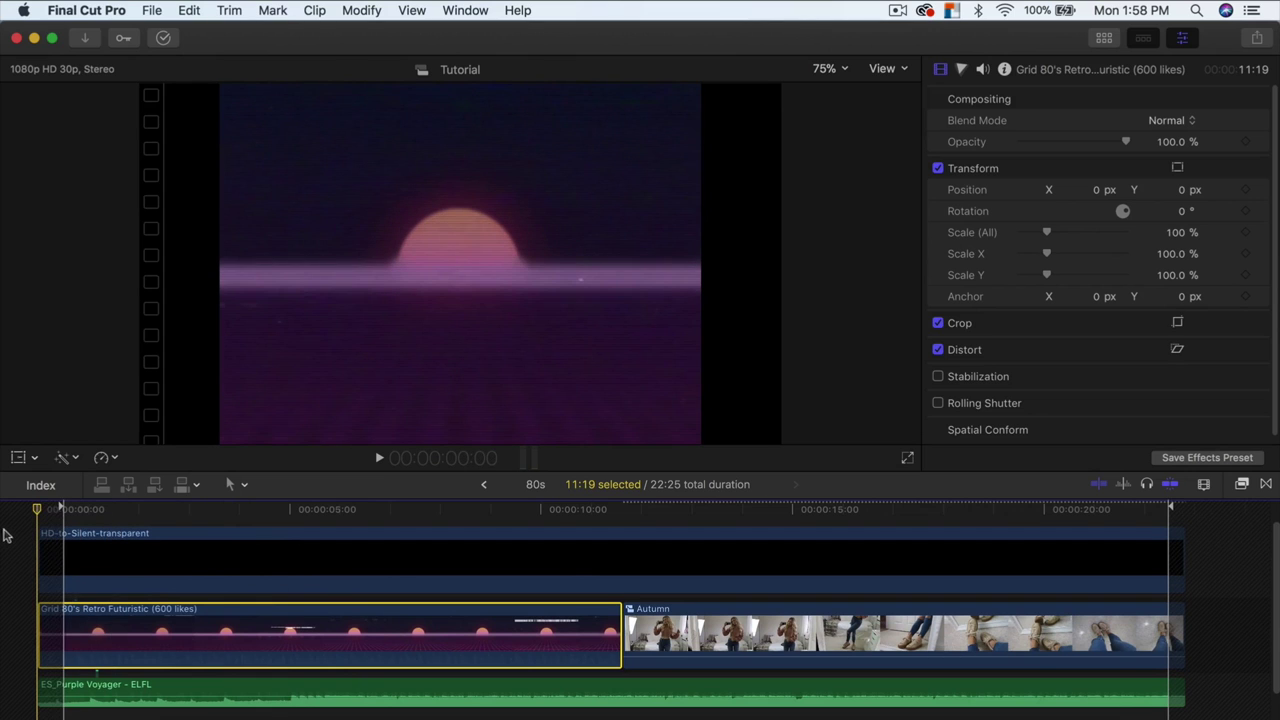
left_click(205, 690)
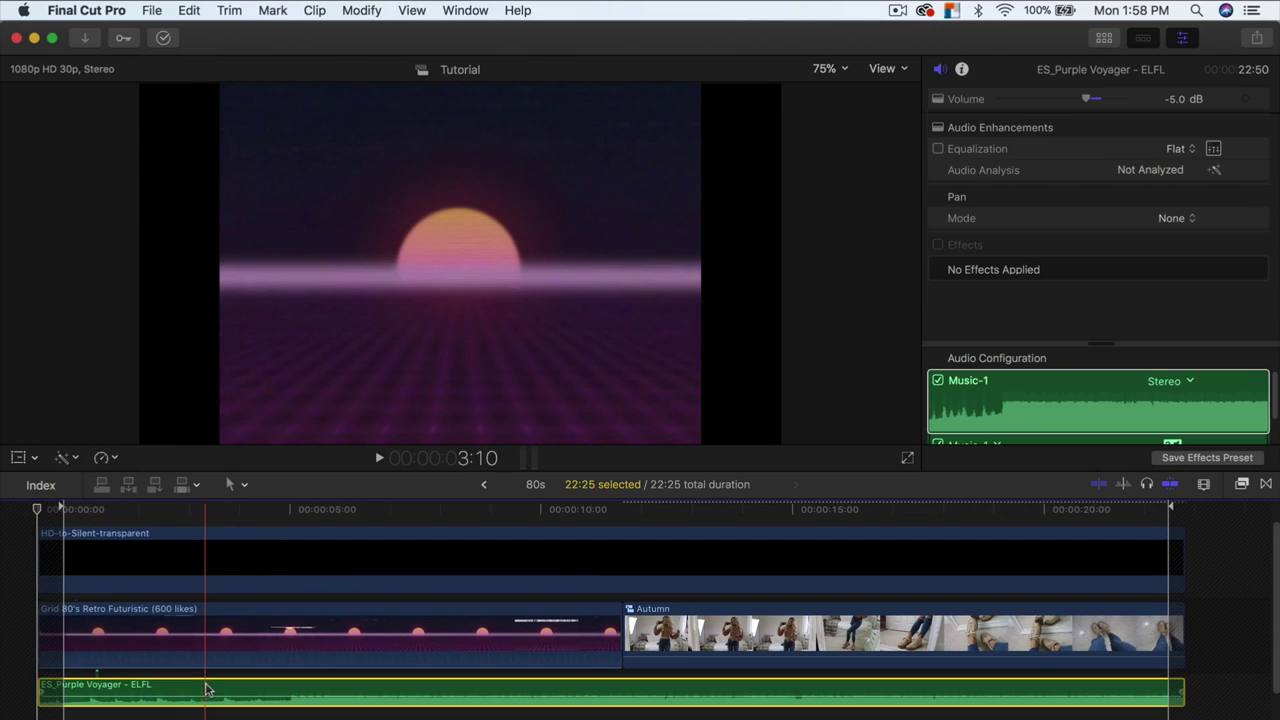
key("space")
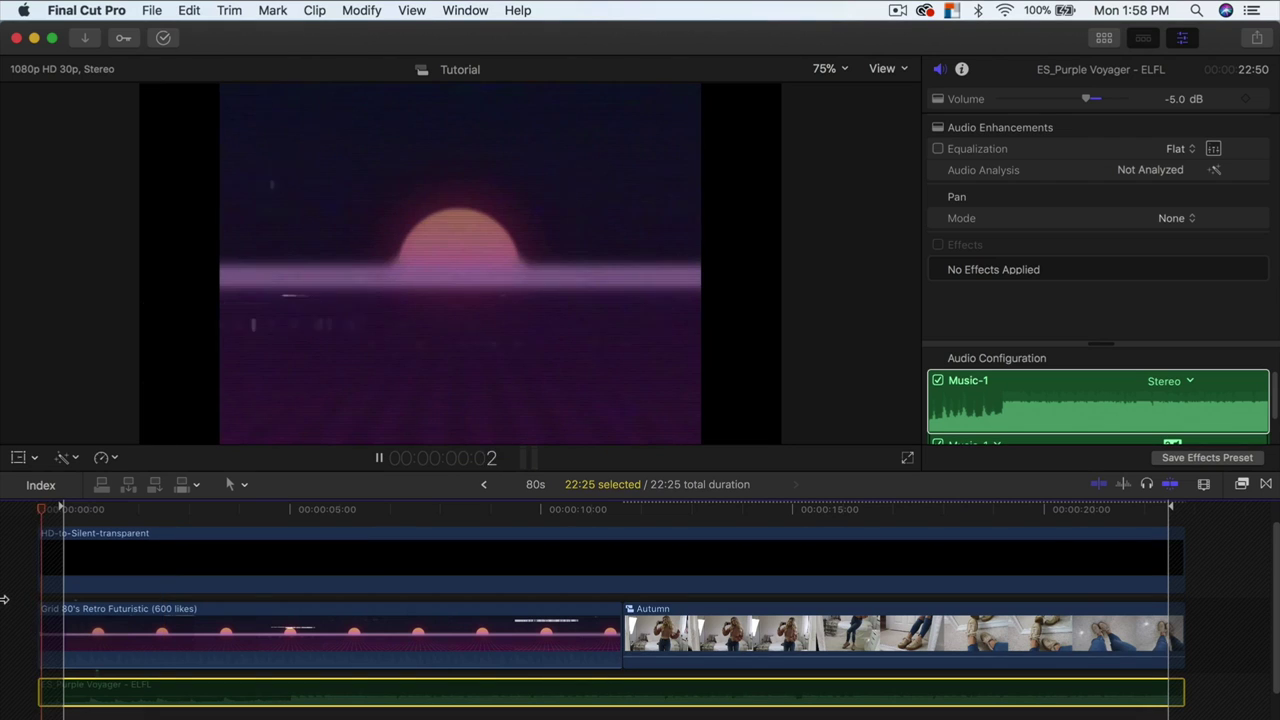
Hide the Inspector, stop playback, and review the HD-to-Silent-transparent and Autumn clips near 9 seconds.
left_click(1182, 37)
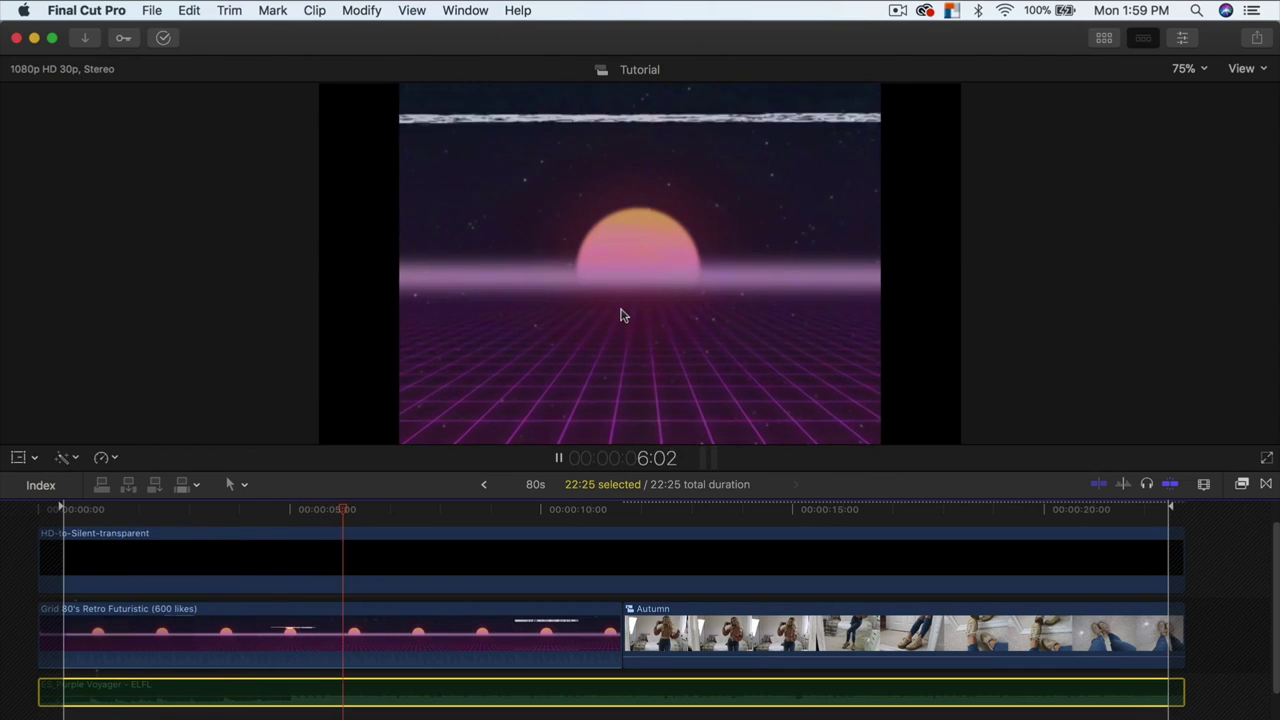
key("space")
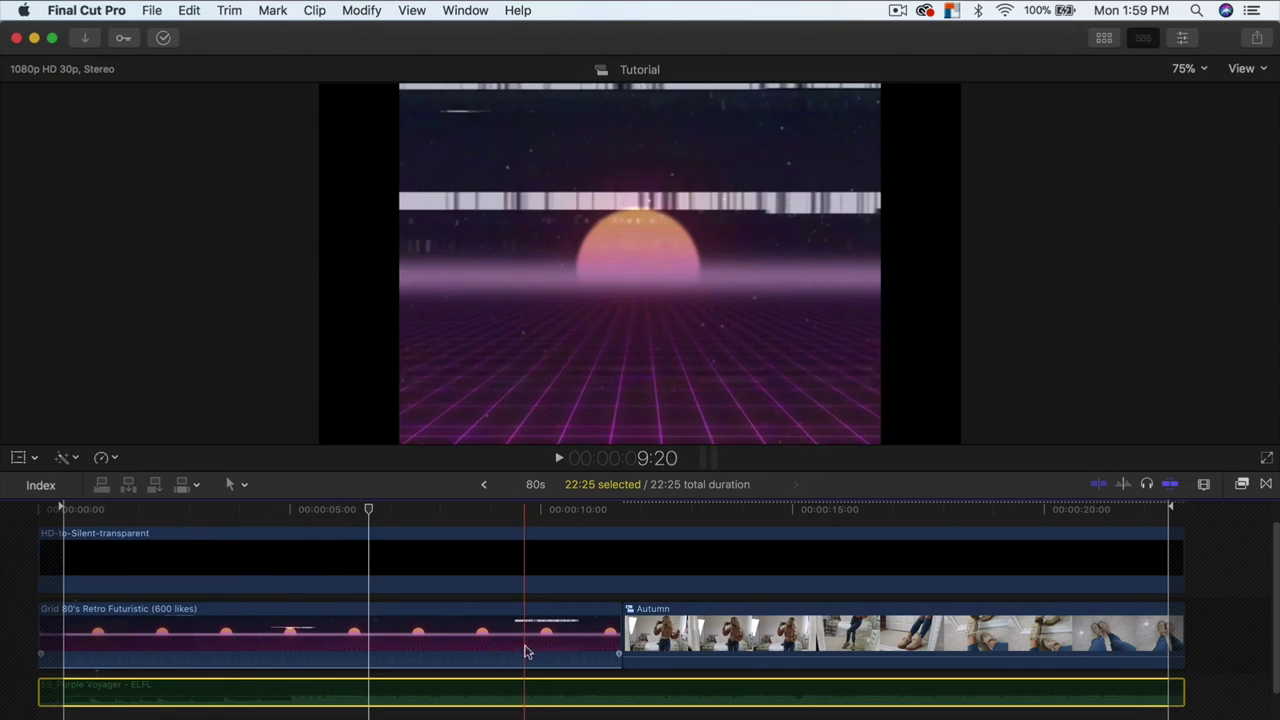
left_click(430, 574)
left_click(630, 625)
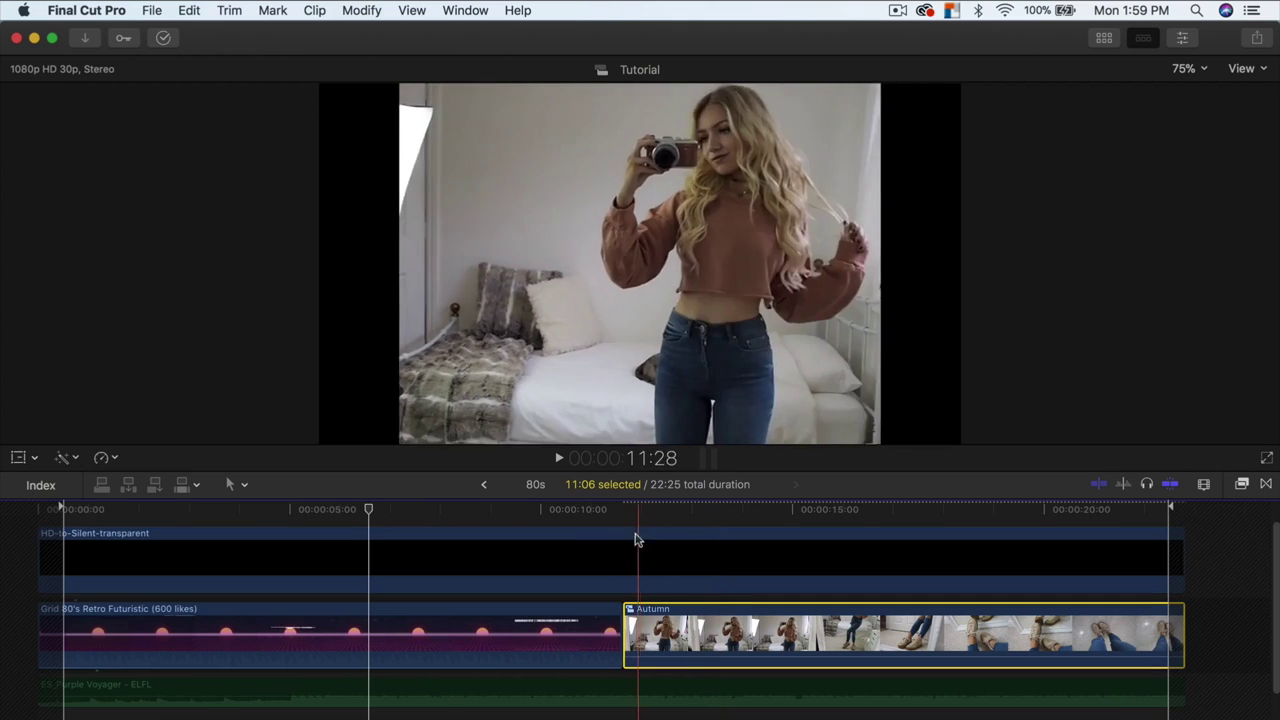
left_click(827, 570)
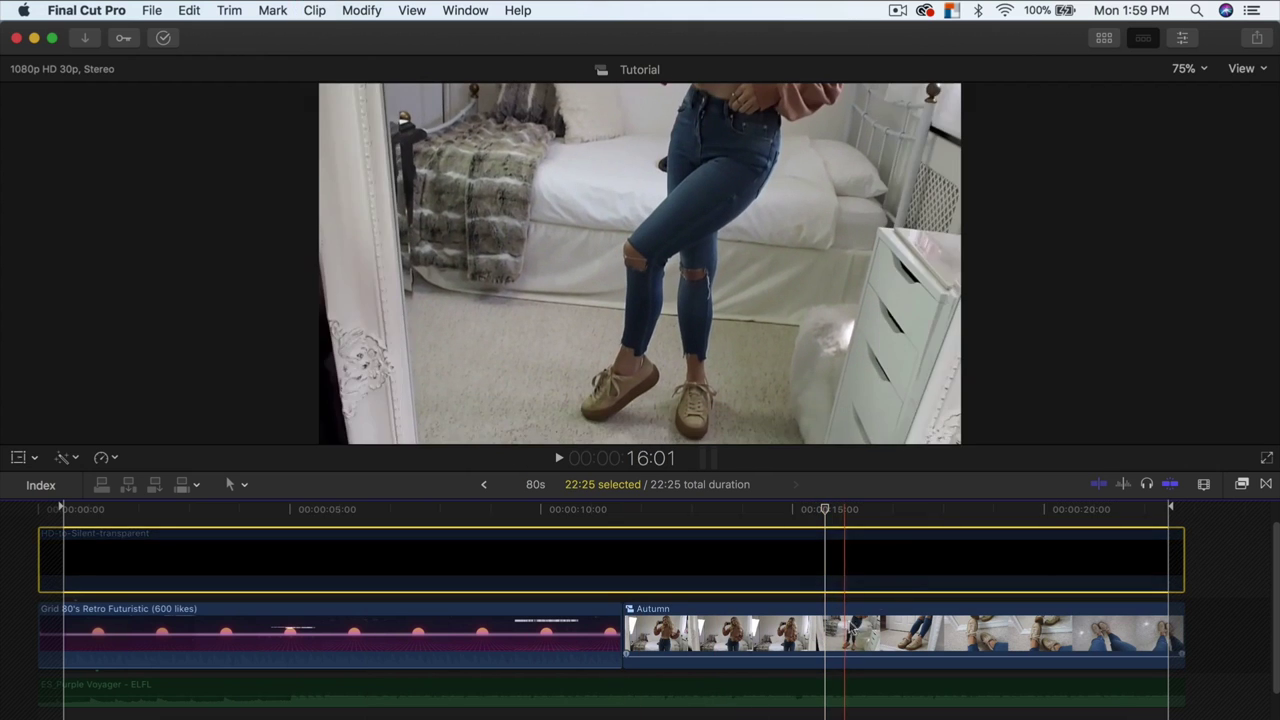
left_click(828, 630)
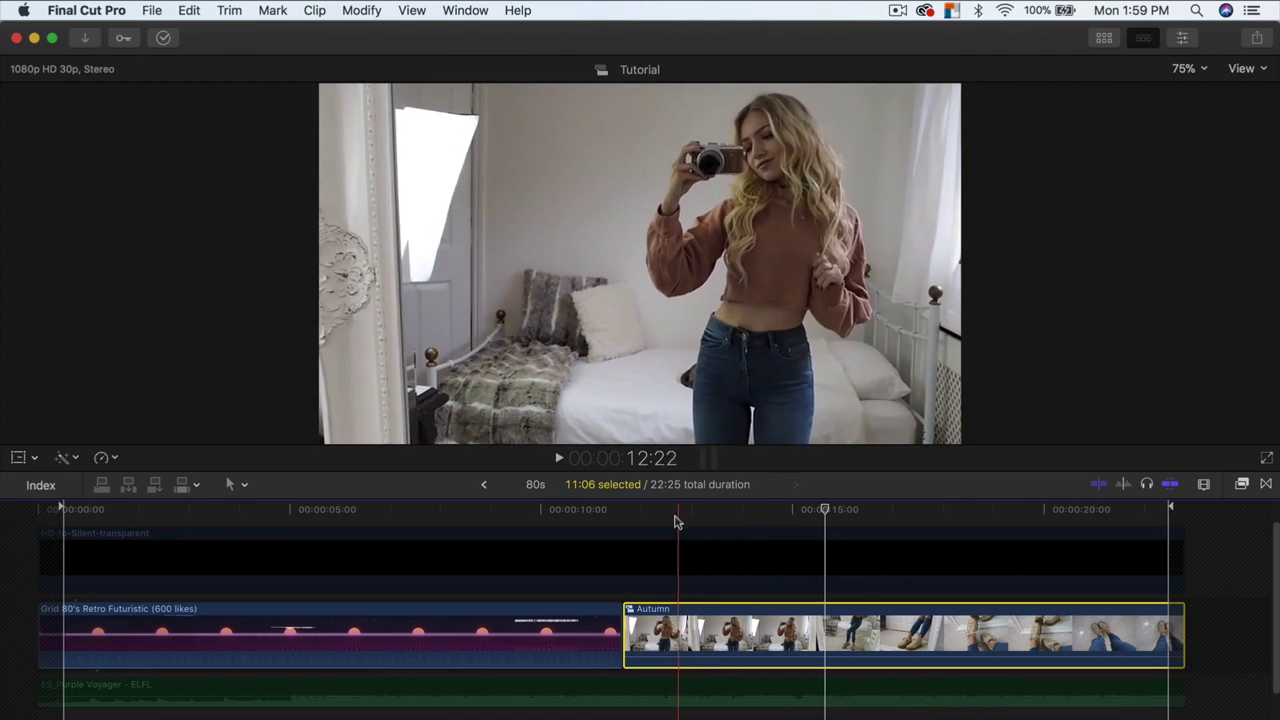
left_click_drag(750, 513, 920, 528)
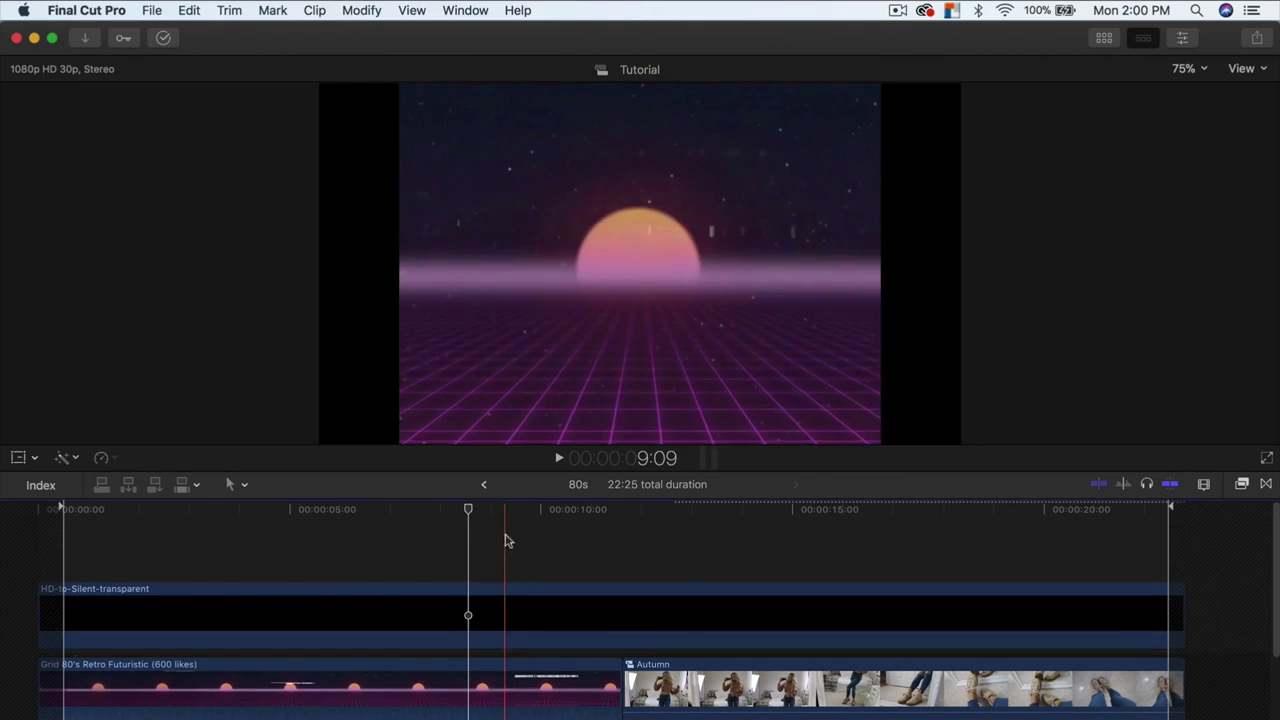
Connect Electric-Youth-27 from the Browser above the Grid clip, ending where Autumn begins.
left_click(517, 511)
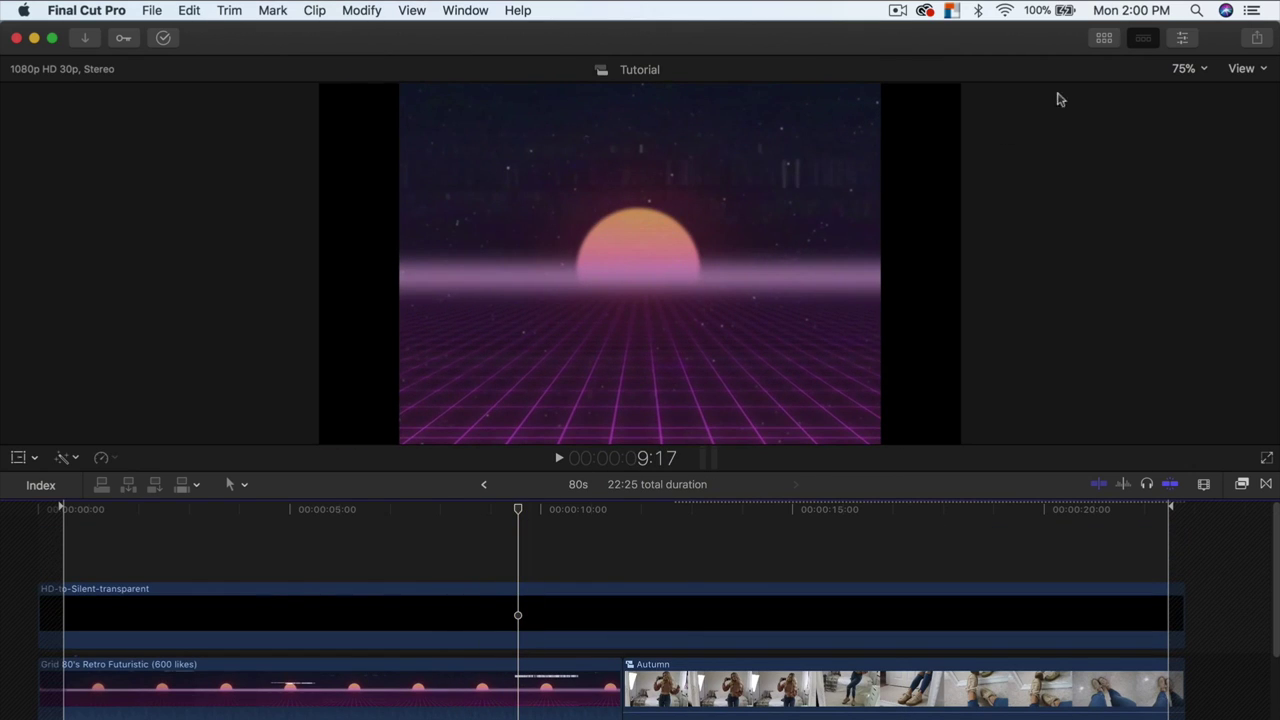
left_click(1103, 38)
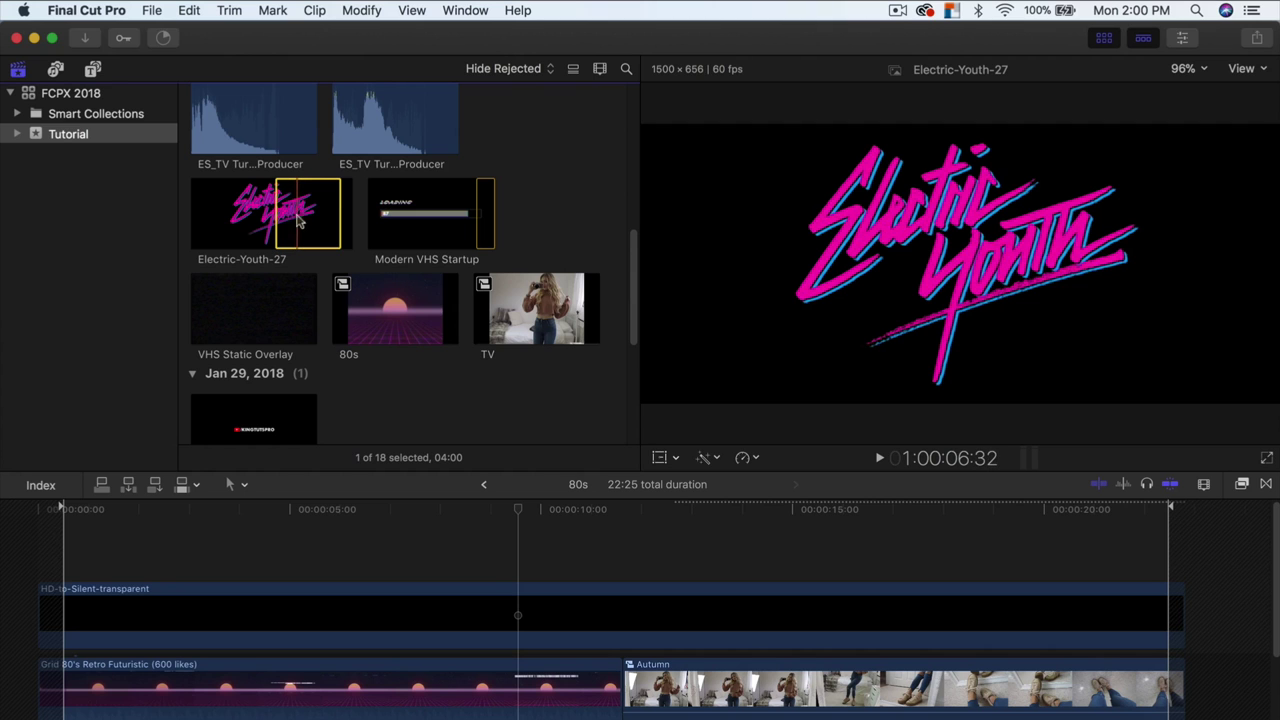
left_click_drag(456, 503, 424, 648)
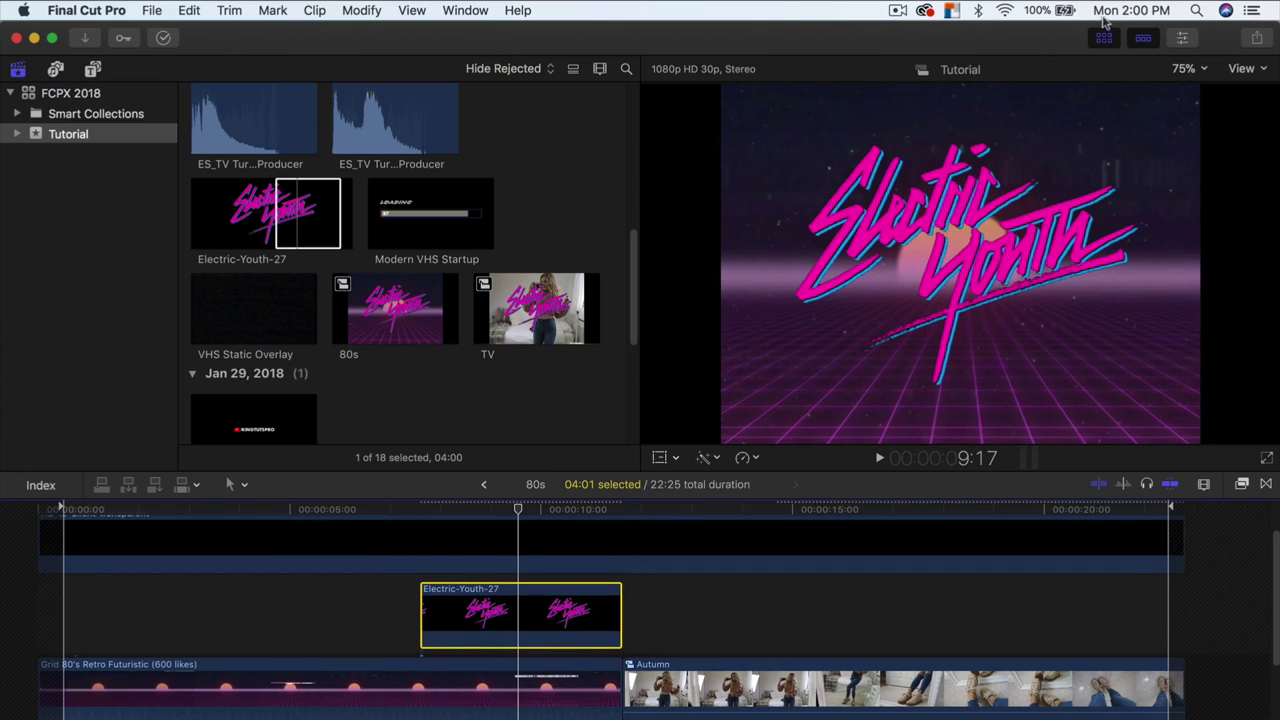
left_click(1133, 40)
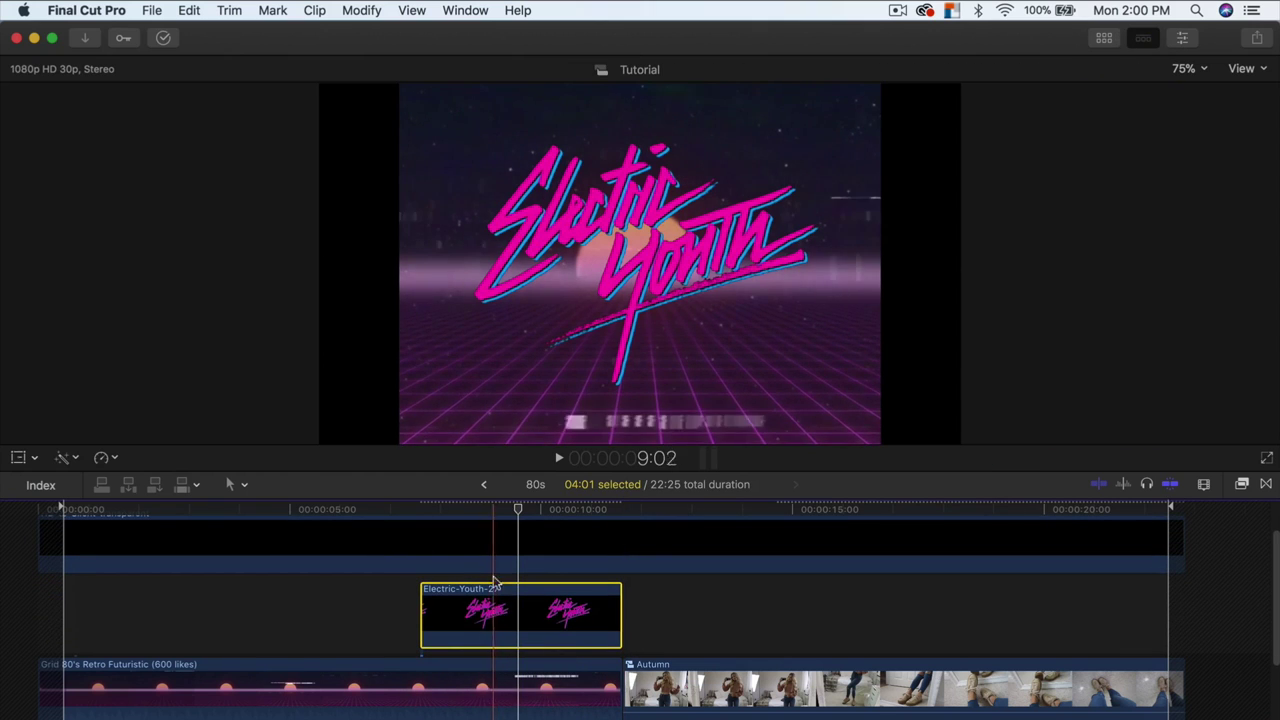
left_click(510, 512)
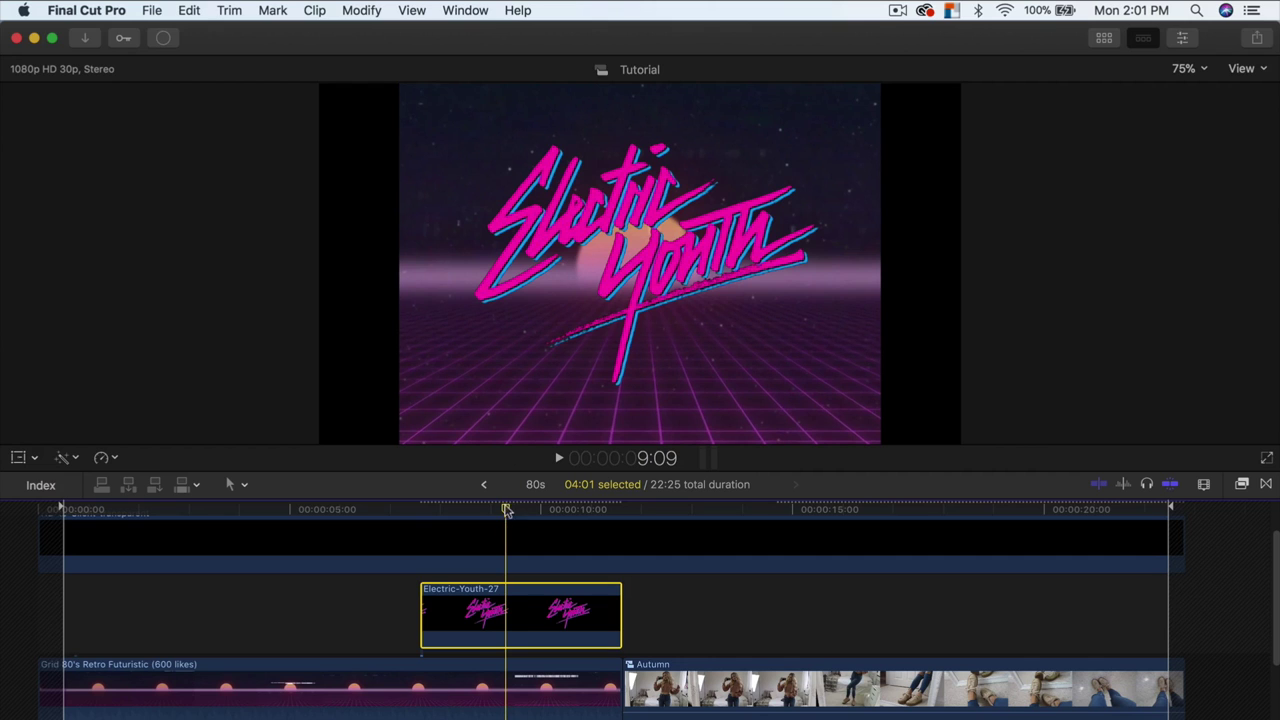
left_click_drag(507, 511, 484, 511)
Shrink the Electric Youth title to about 87% with Transform handles and nudge it lower.
left_click(18, 460)
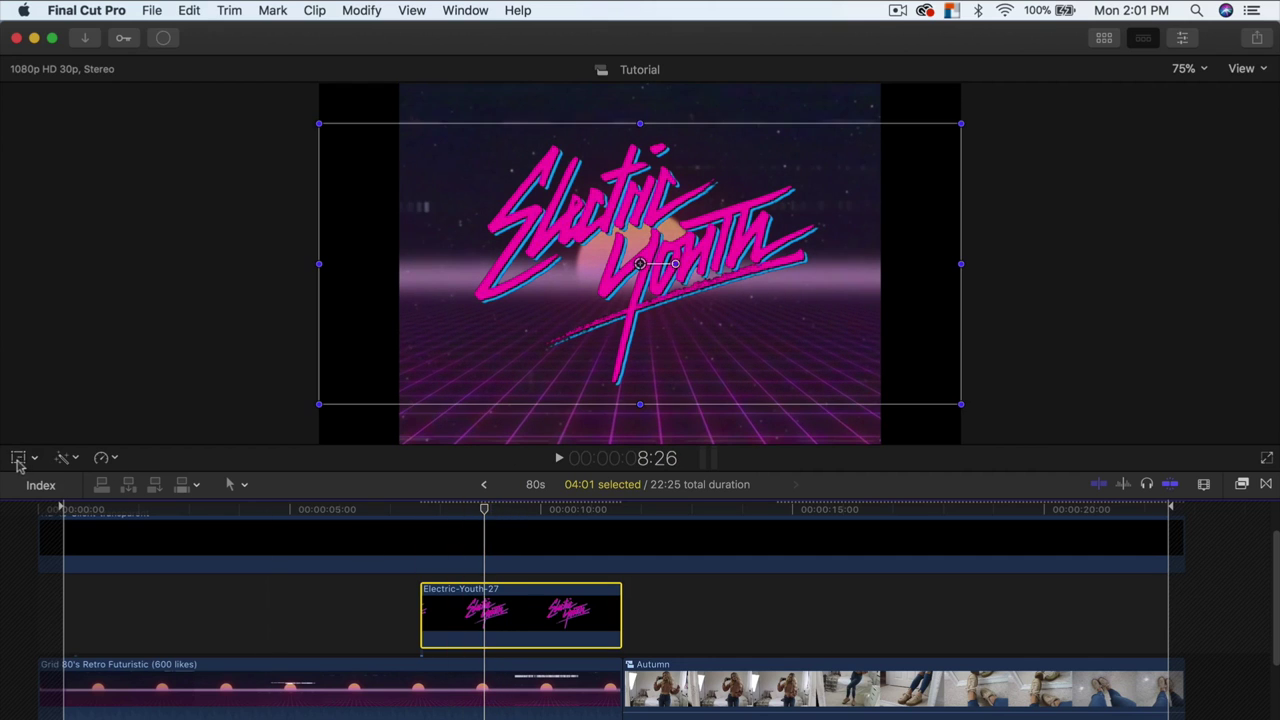
left_click_drag(958, 407, 934, 391)
left_click_drag(640, 264, 635, 285)
left_click_drag(926, 413, 909, 404)
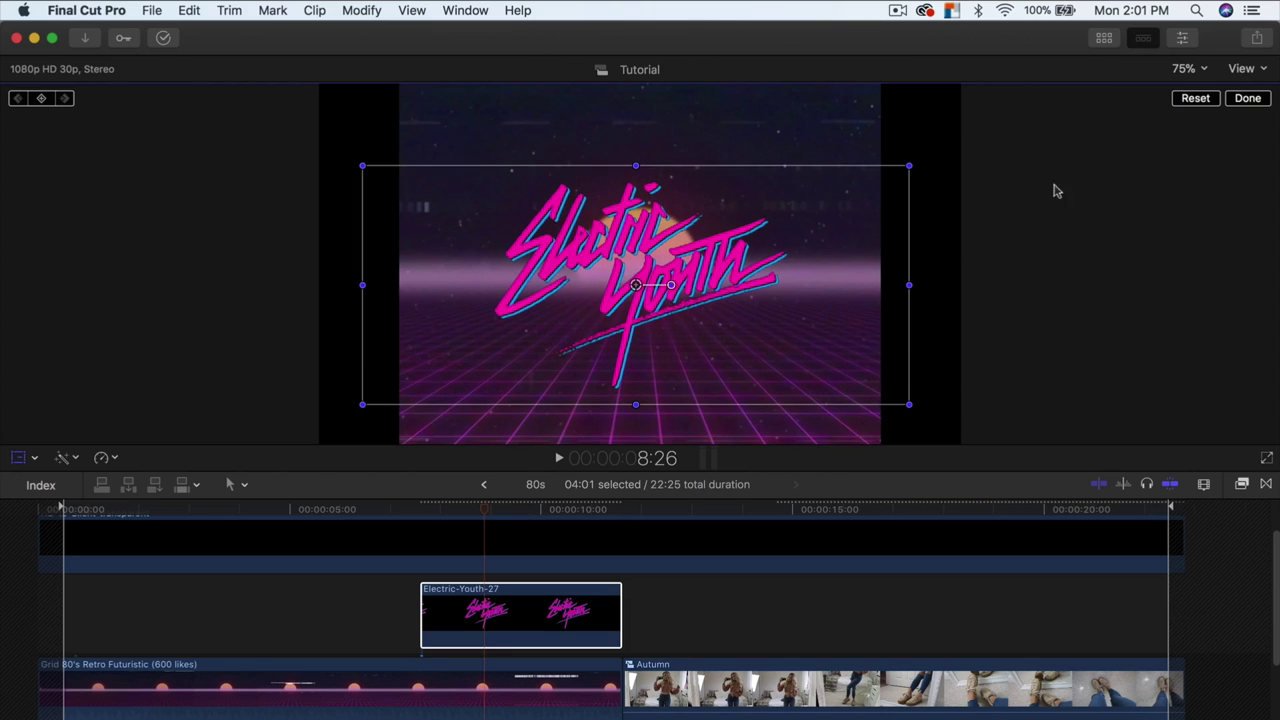
left_click(1247, 98)
scroll(443, 586, "down", 3)
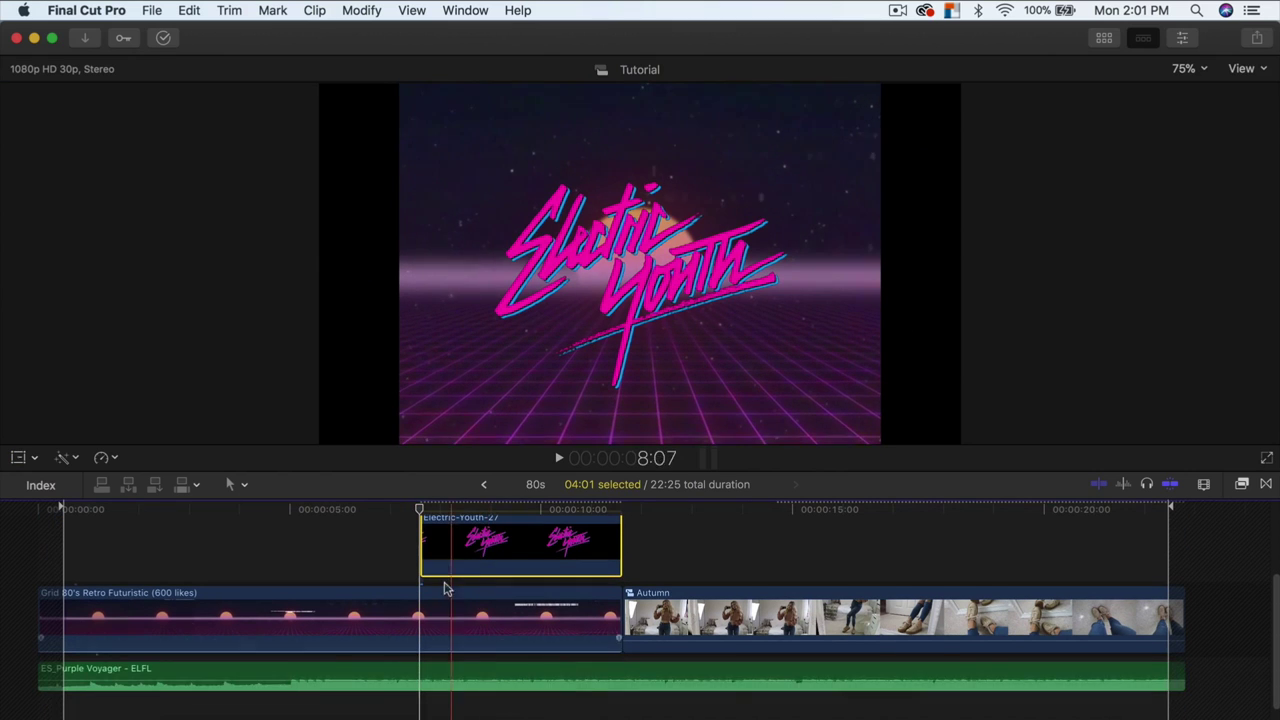
Extend the Electric-Youth-27 title to start earlier, near 5 seconds, and stop playback.
scroll(410, 570, "up", 1)
left_click(385, 512)
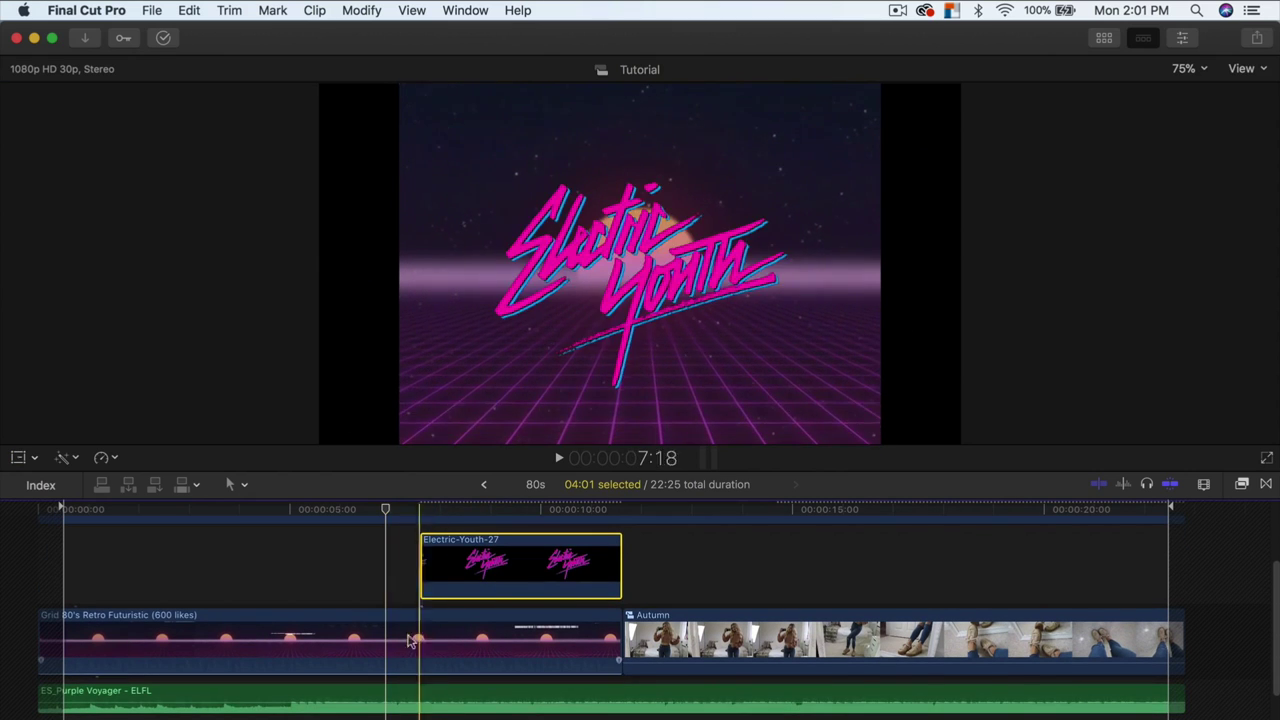
left_click(594, 511)
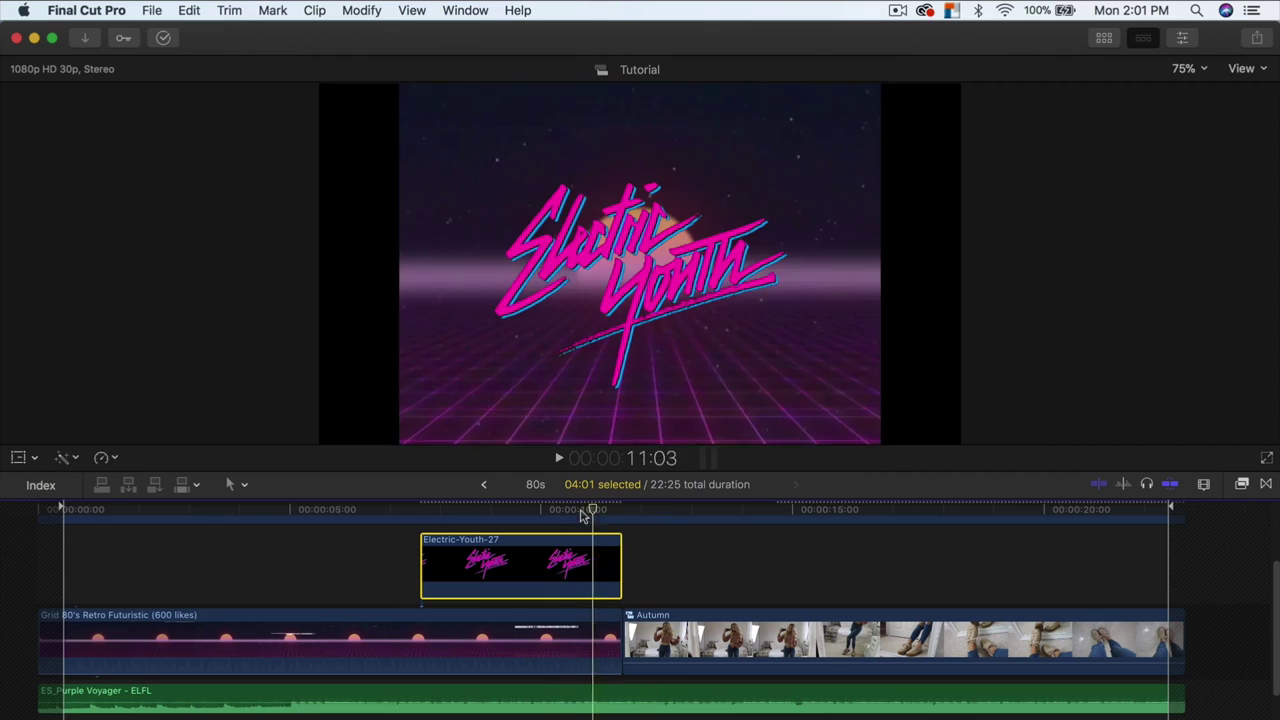
left_click_drag(455, 514, 257, 514)
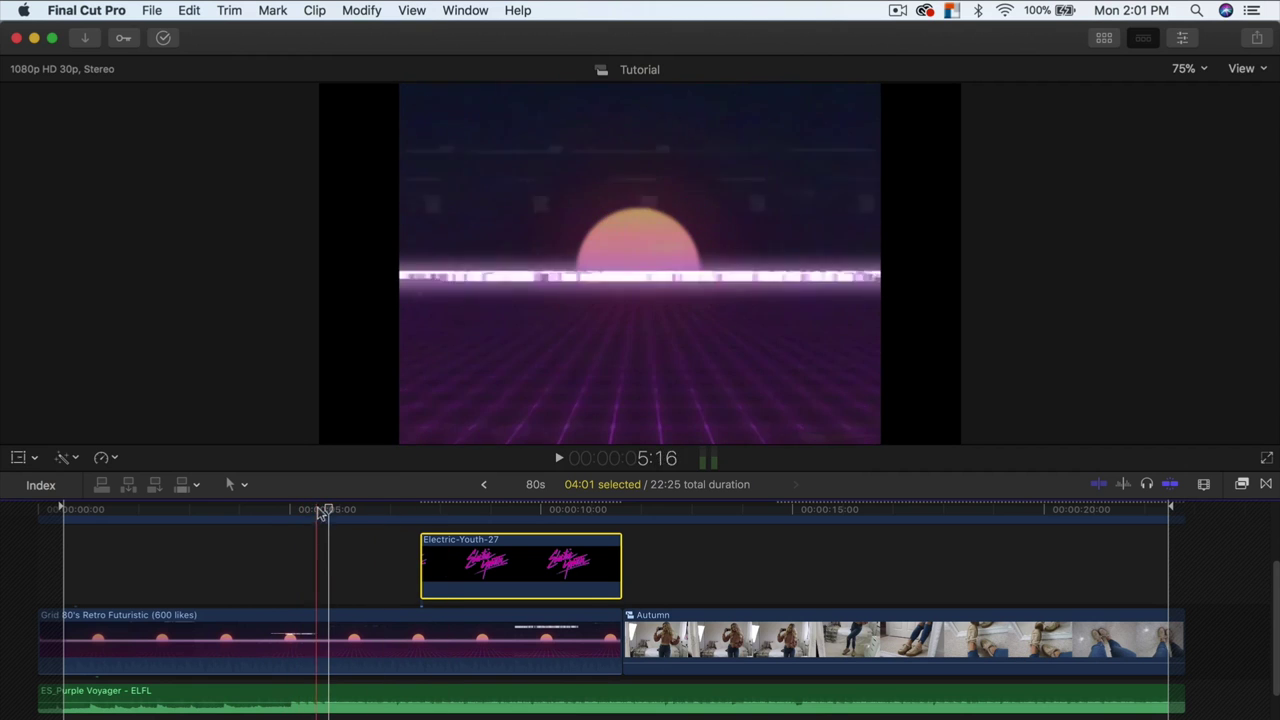
left_click(346, 694)
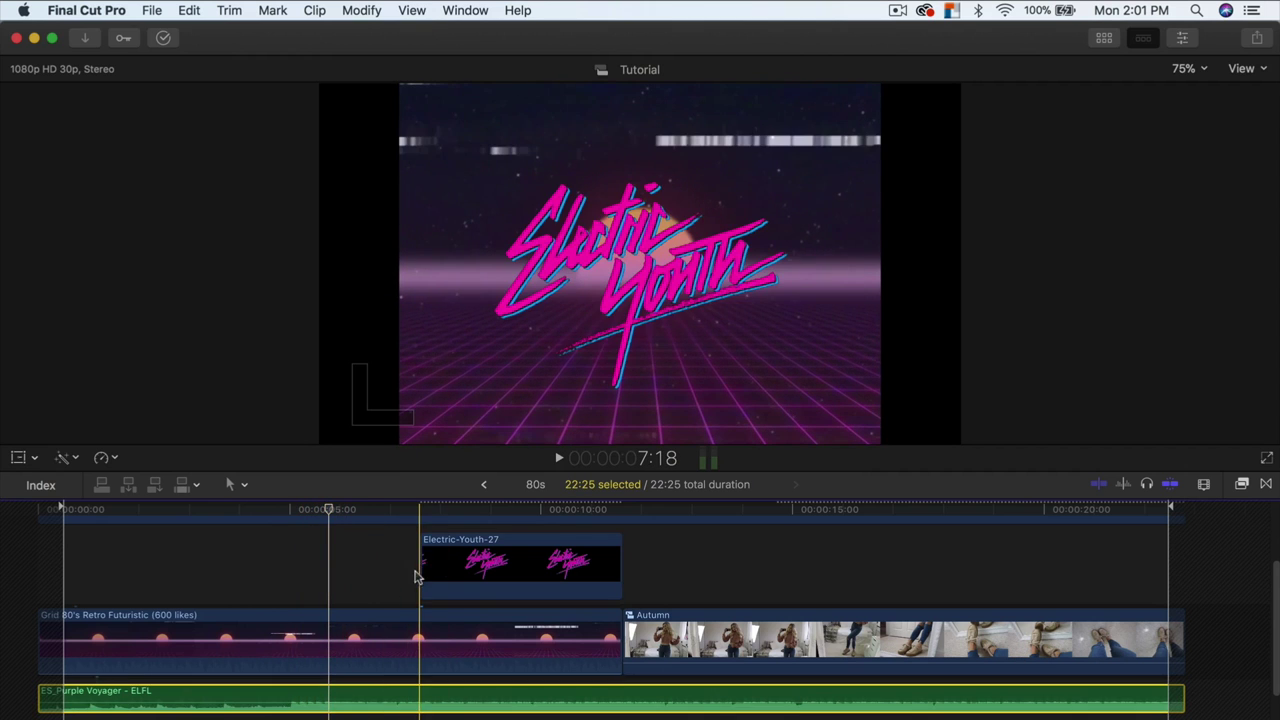
left_click_drag(421, 566, 332, 566)
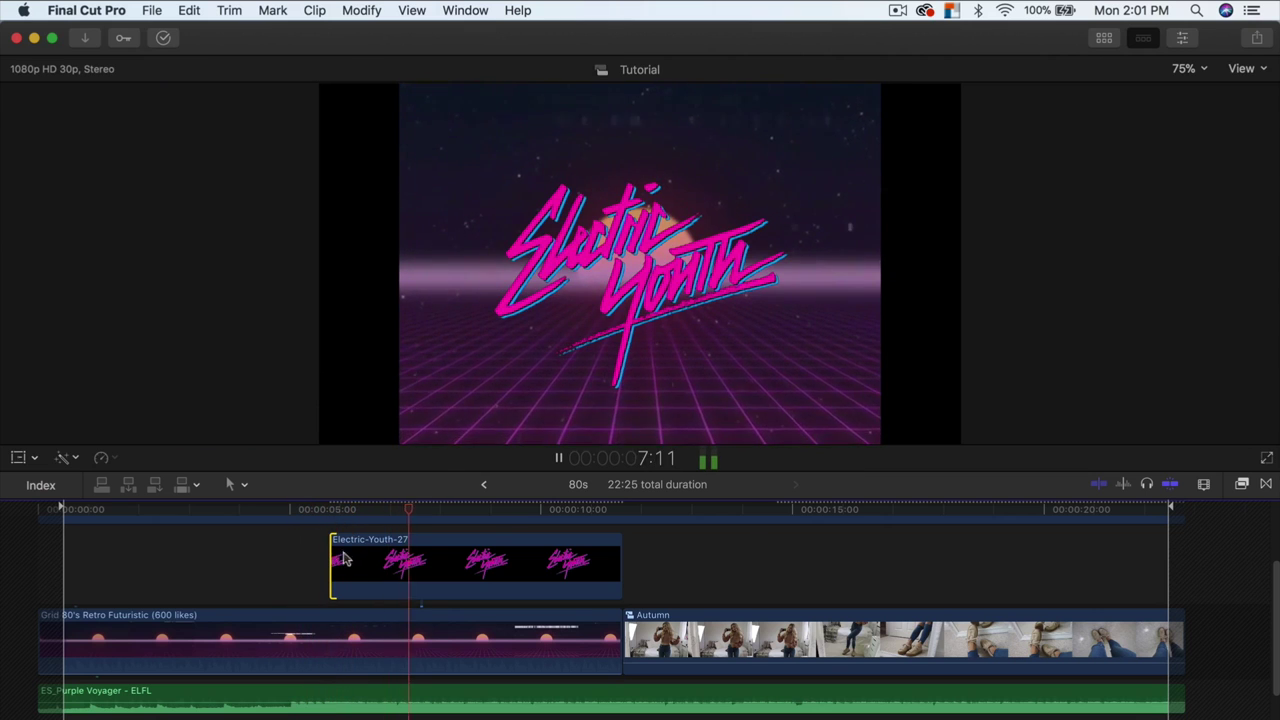
left_click(380, 560)
key("space")
left_click(336, 515)
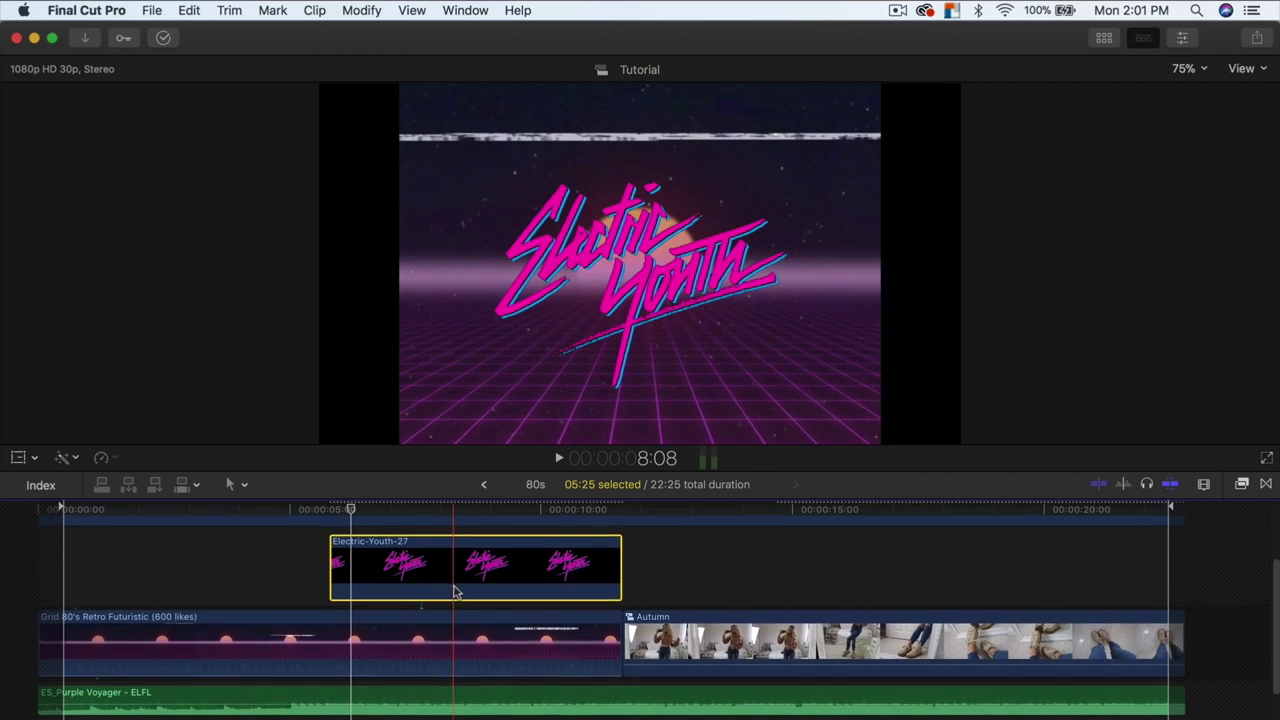
Disable the ES_Purple Voyager music and play the intro back silently, stopping on the title.
scroll(452, 610, "up", 2)
left_click(450, 668)
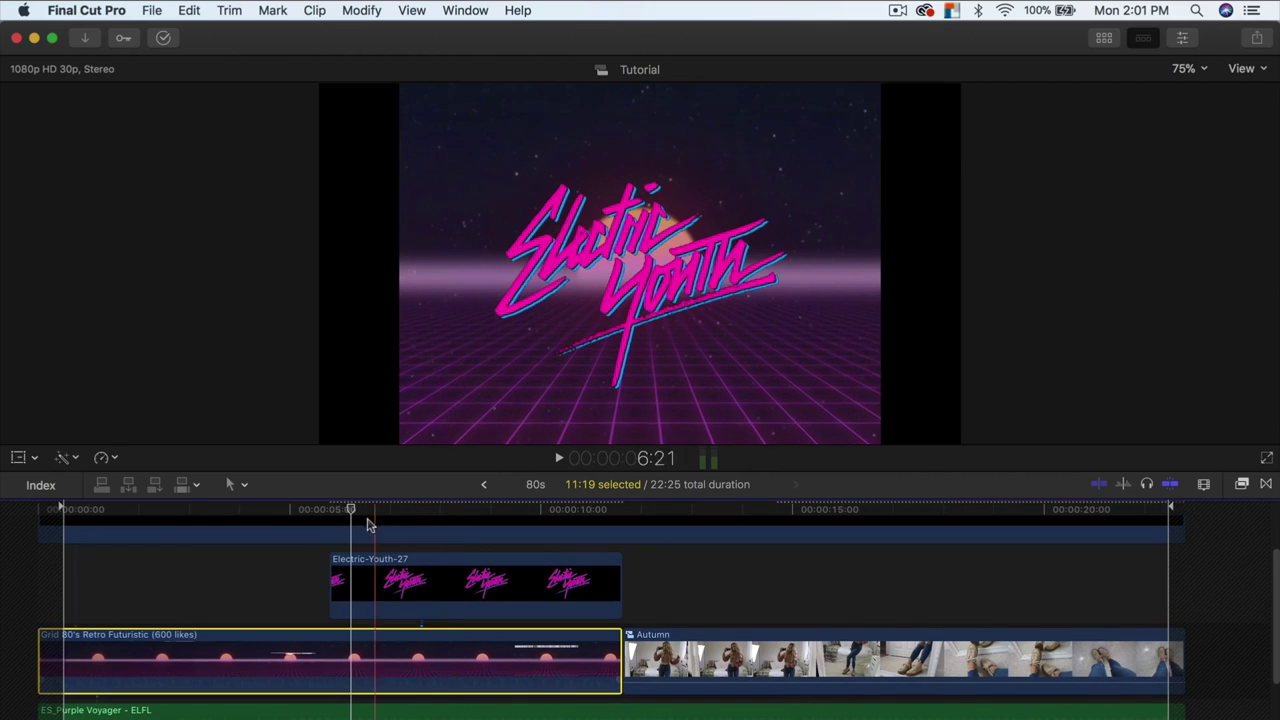
left_click_drag(270, 512, 169, 512)
scroll(320, 706, "down", 2)
left_click(310, 671)
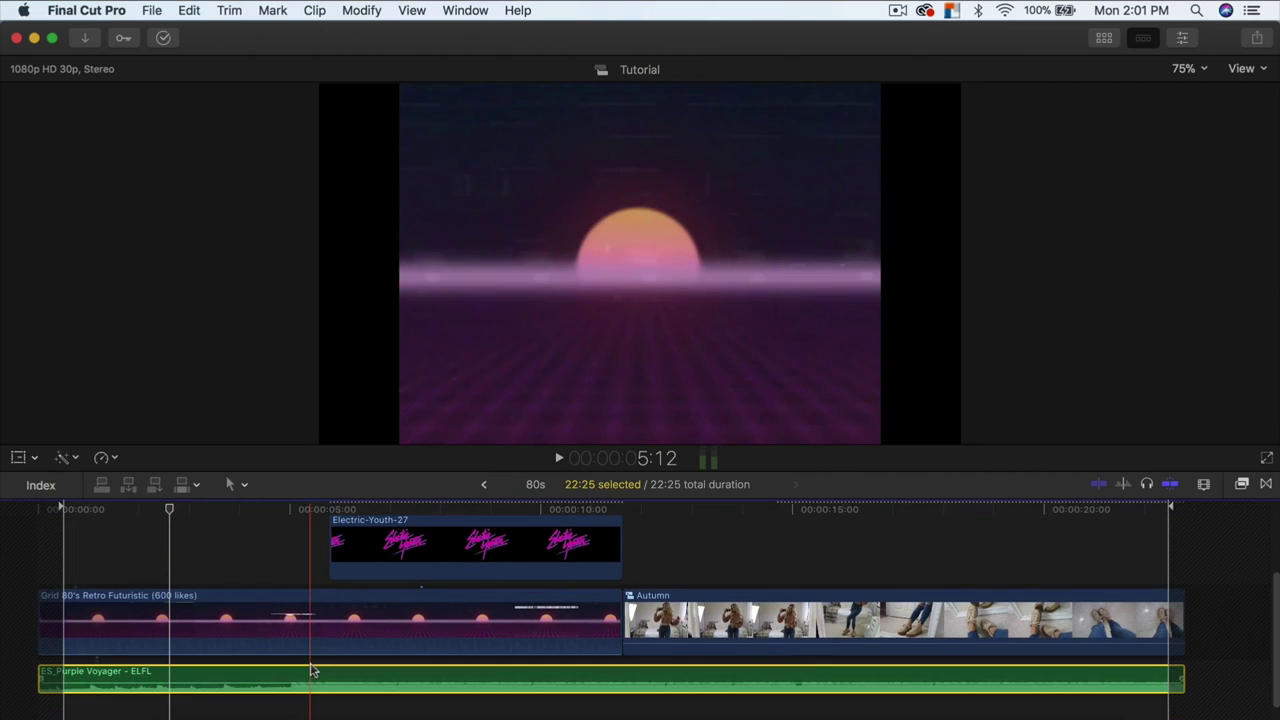
key("v")
key("space")
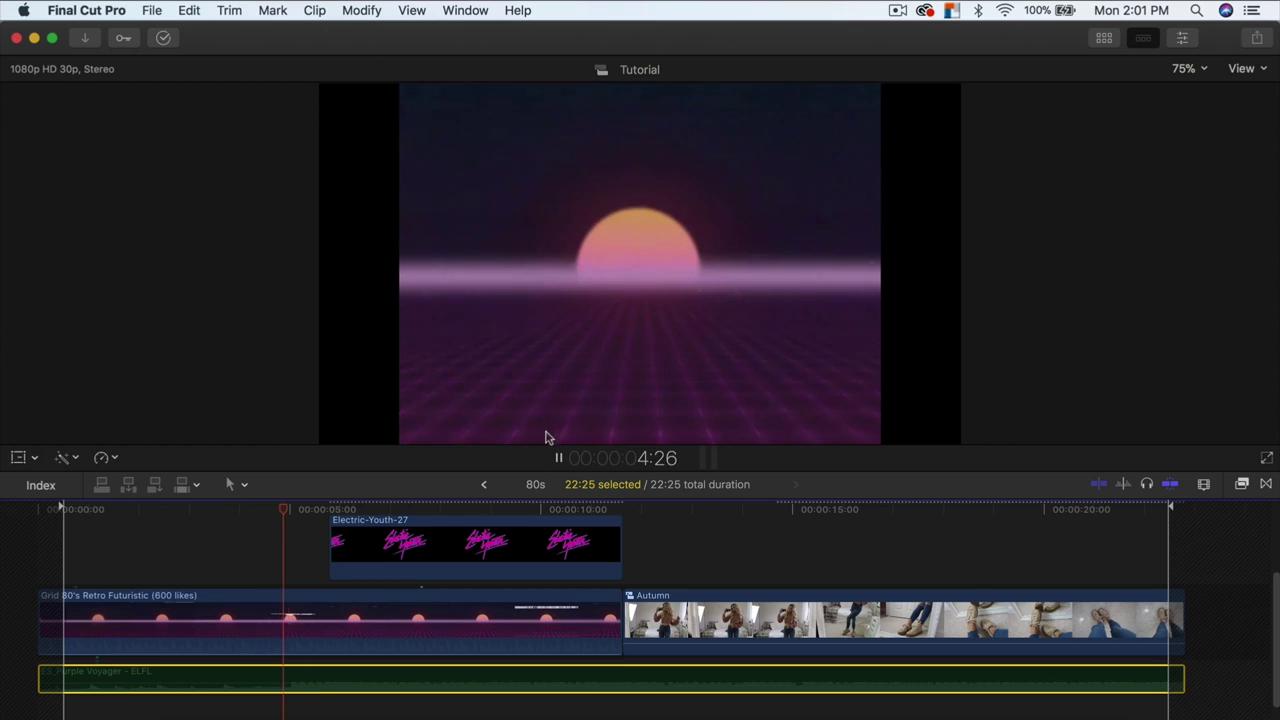
left_click(390, 545)
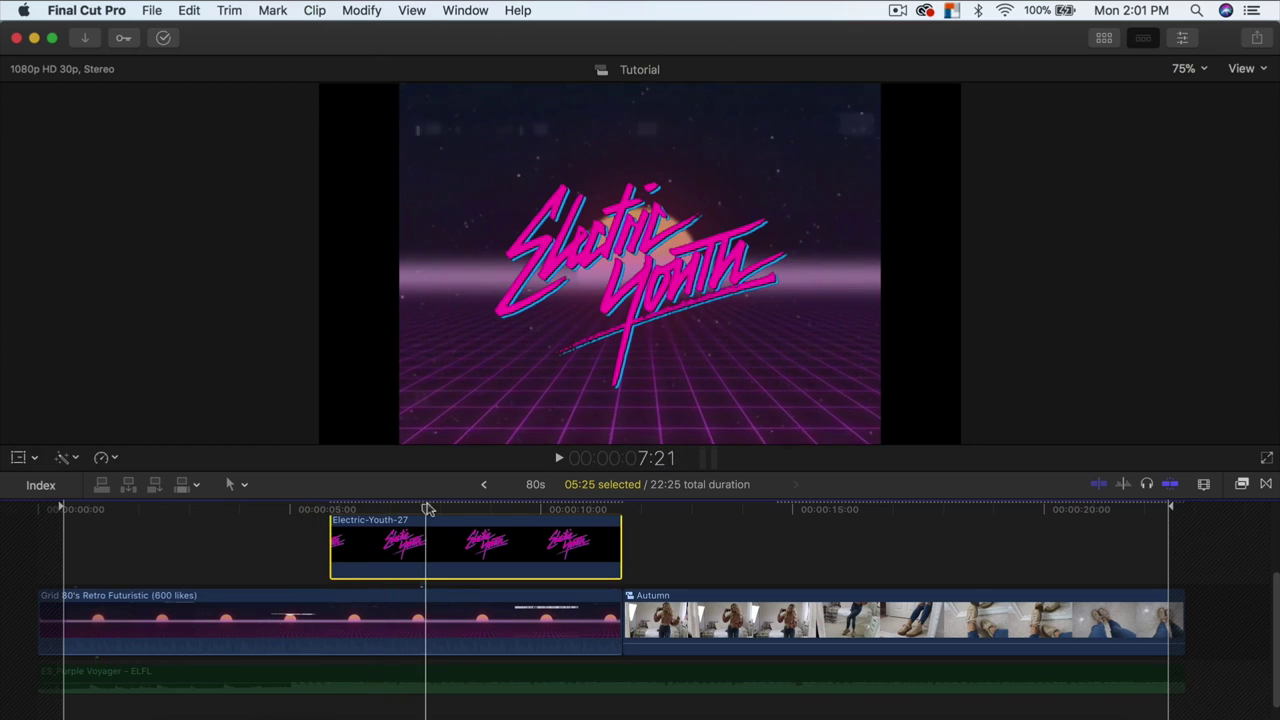
key("space")
scroll(452, 570, "up", 3)
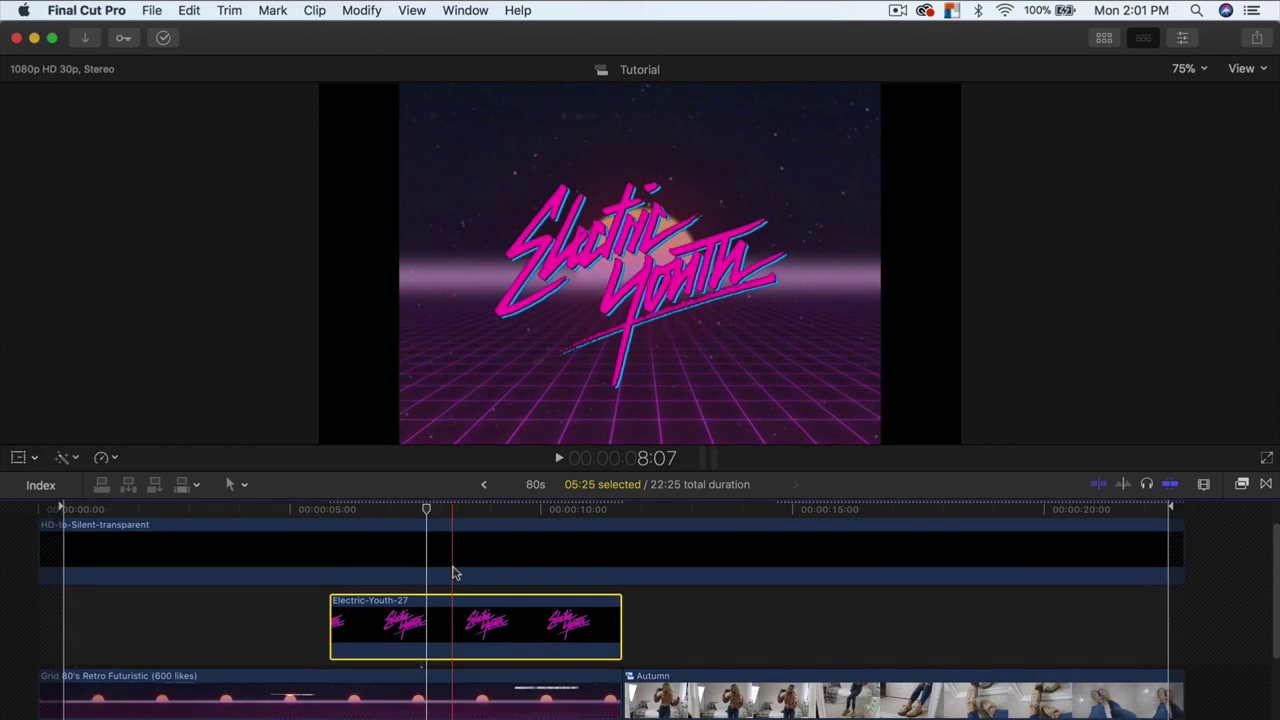
Give Electric-Youth-27 a Ken Burns move: start frame shifted left, end frame enlarged to 147%.
left_click(35, 459)
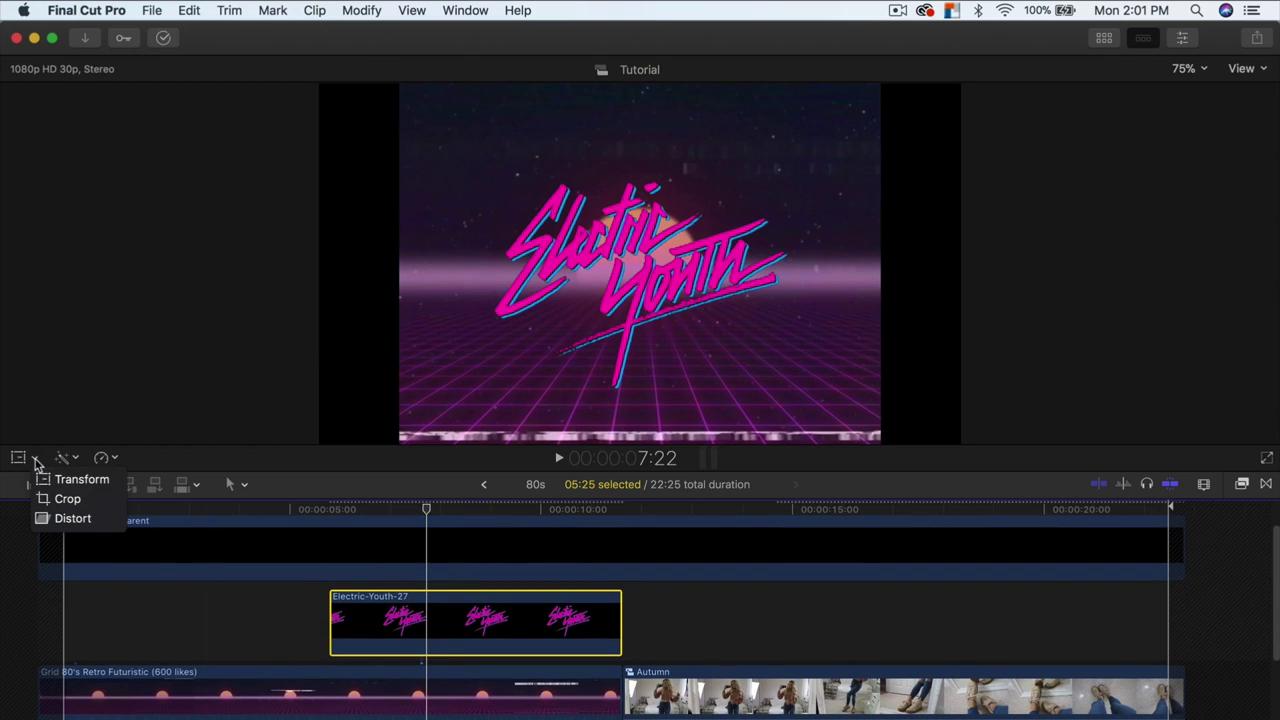
left_click(66, 498)
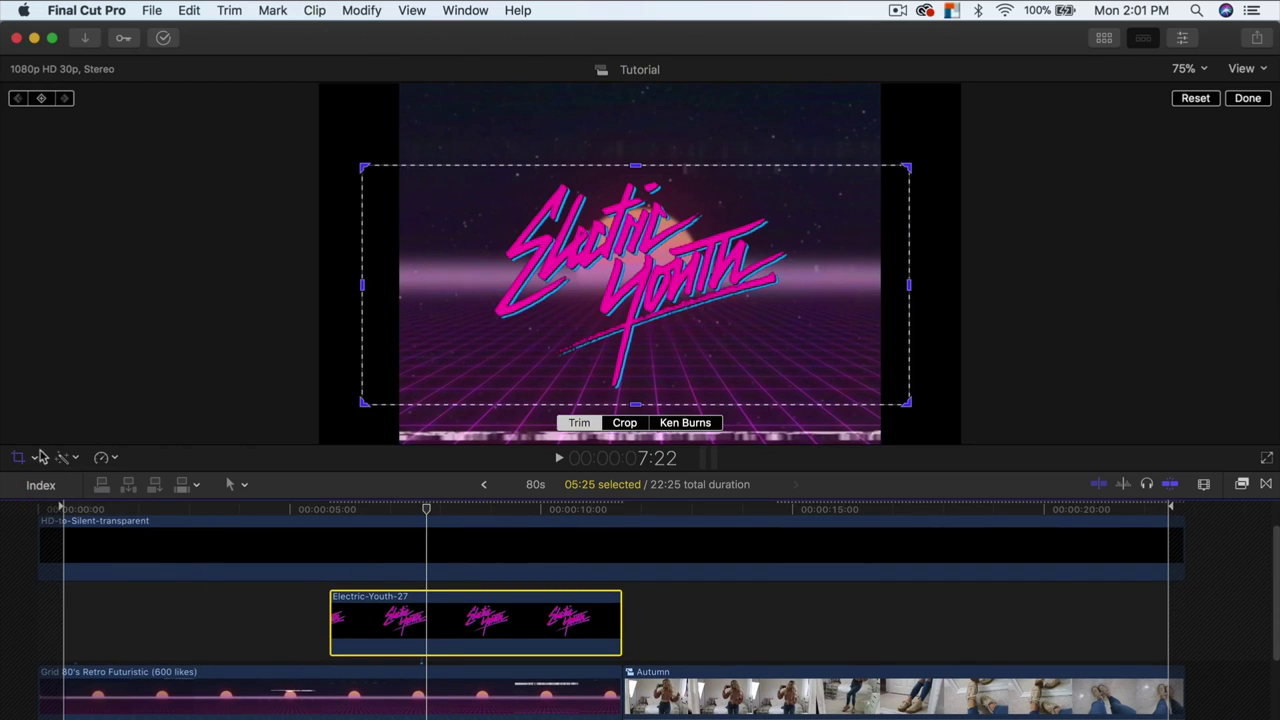
left_click(686, 423)
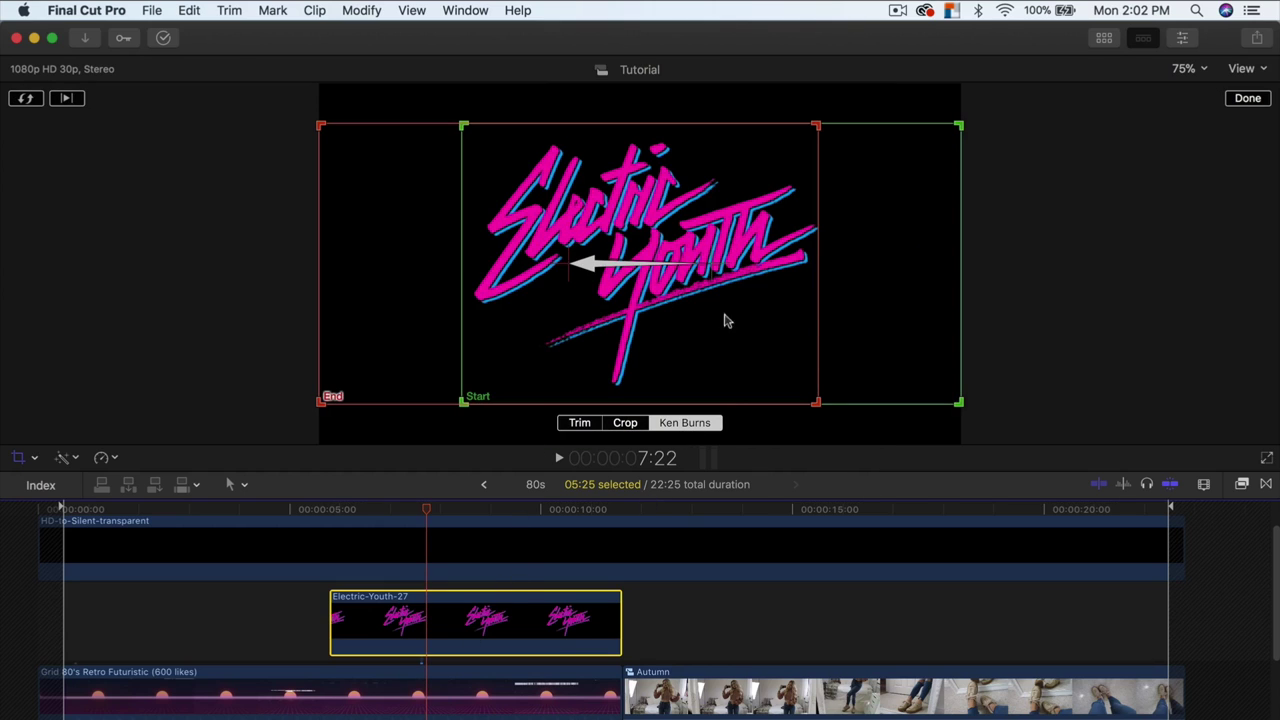
left_click(908, 351)
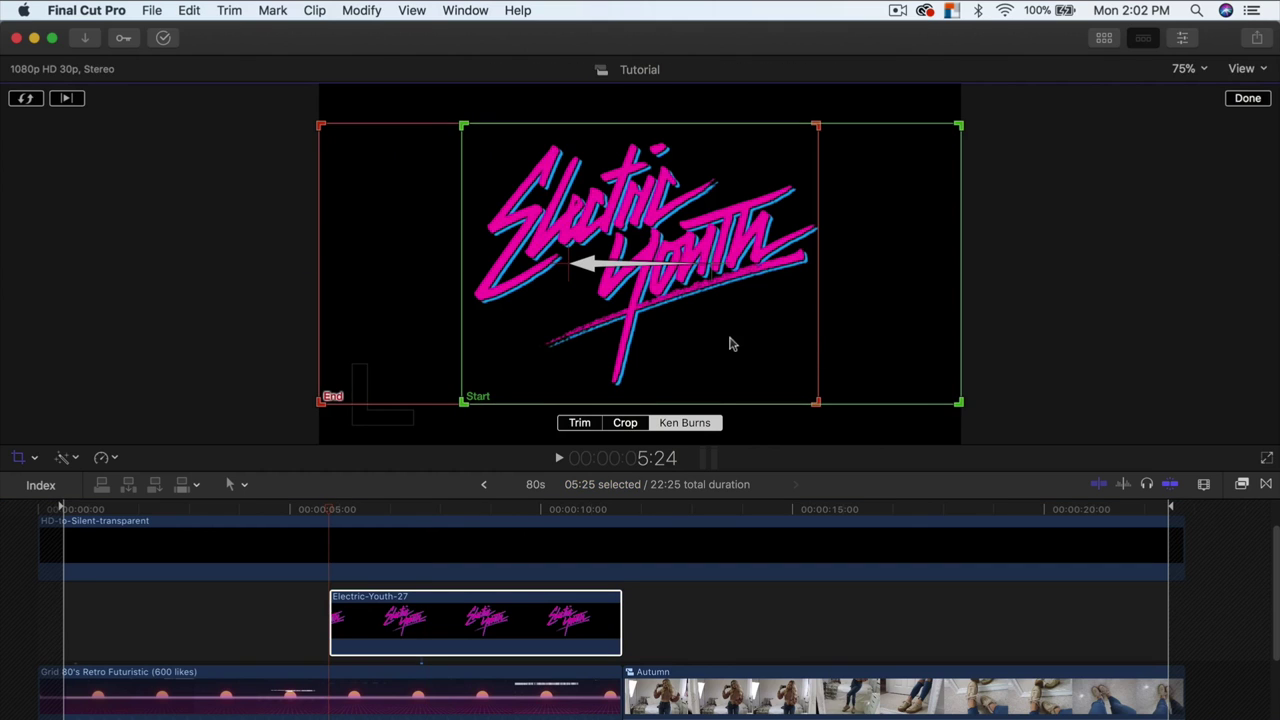
left_click_drag(818, 300, 766, 294)
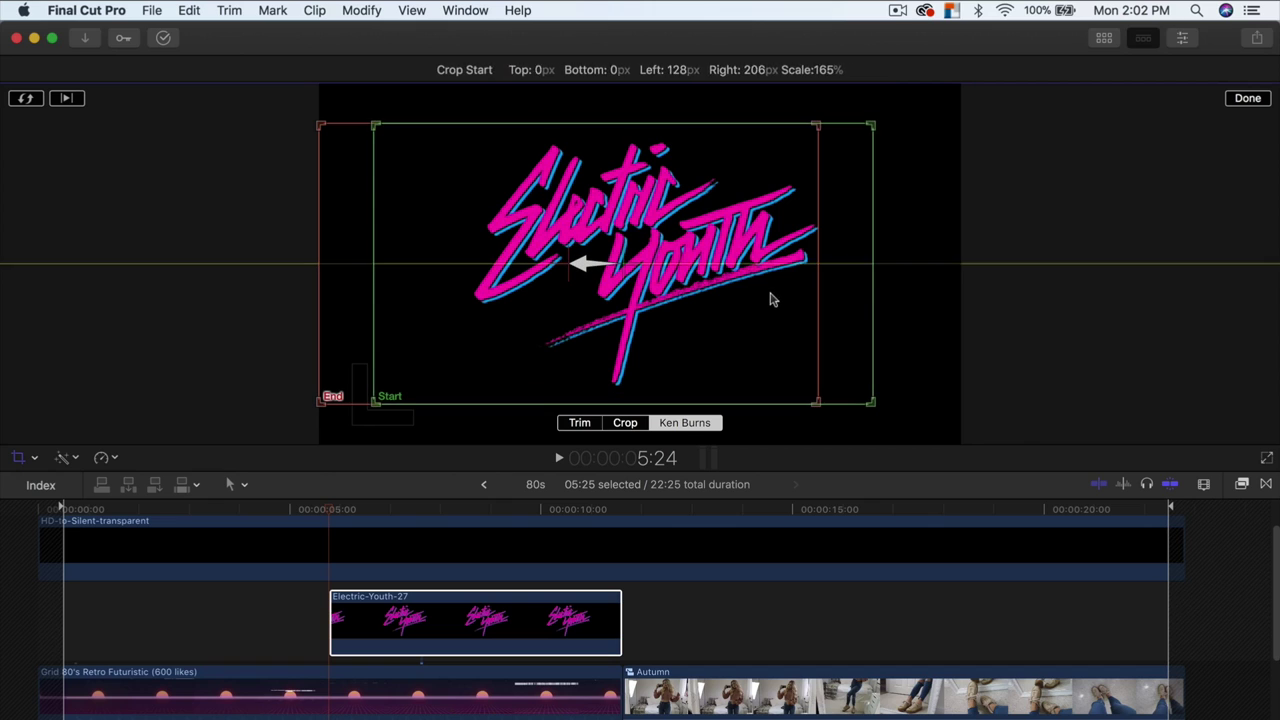
left_click(352, 288)
left_click_drag(355, 295, 420, 296)
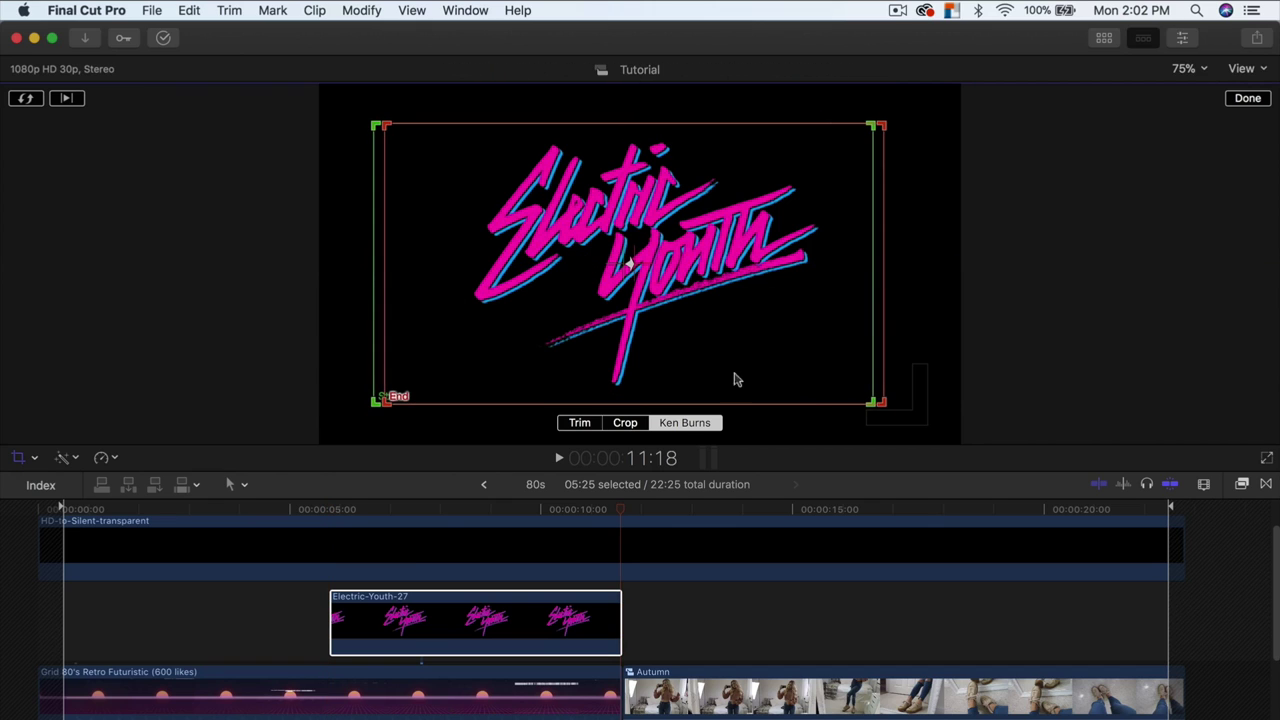
left_click_drag(877, 406, 886, 360)
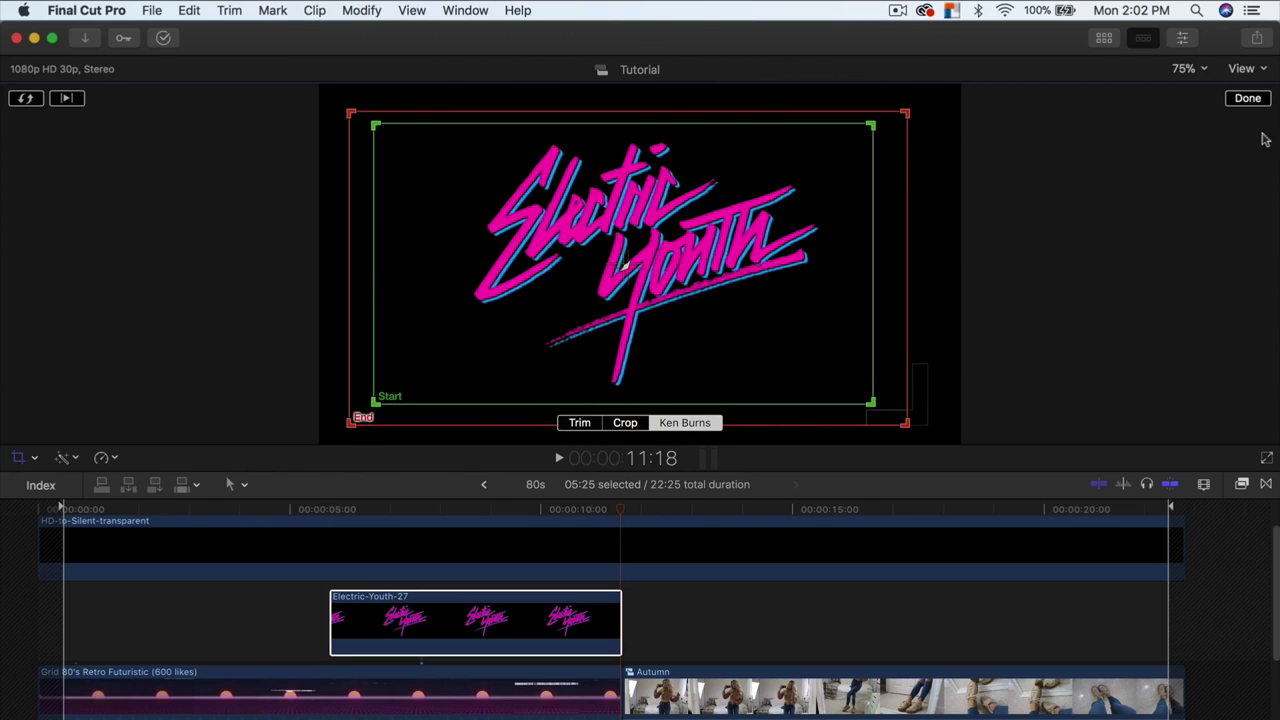
left_click(1248, 98)
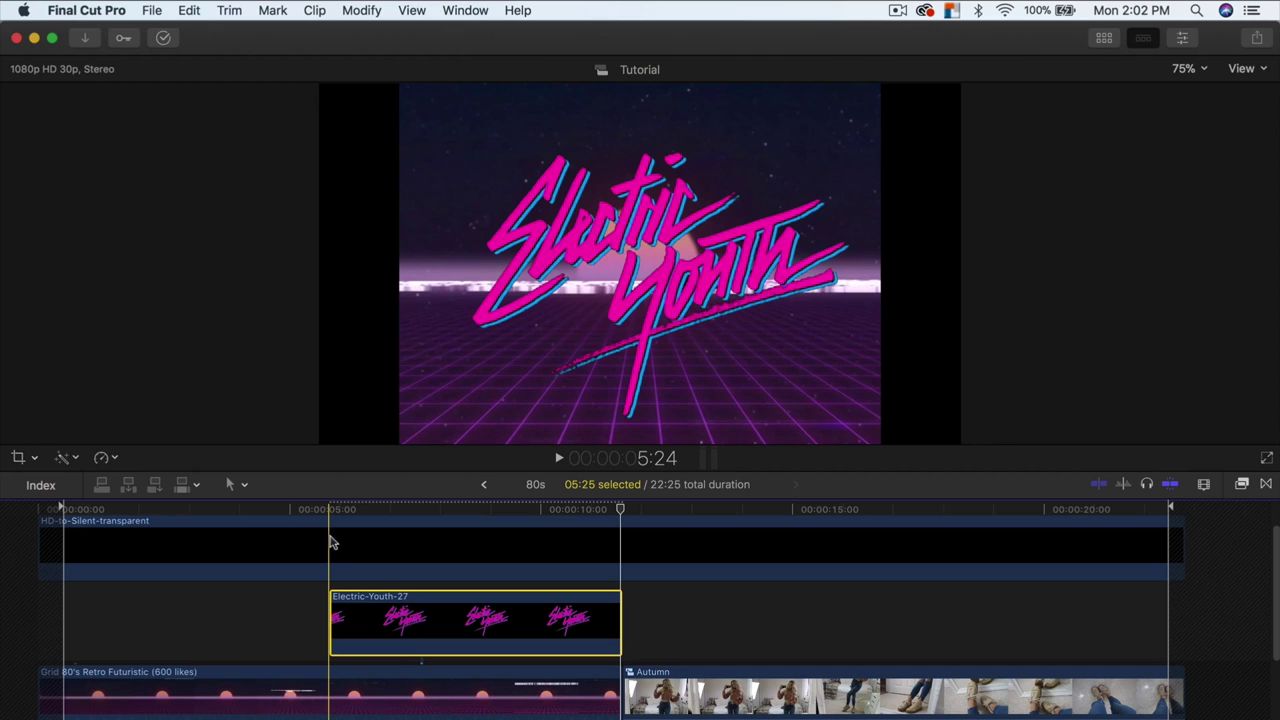
Preview the move, then swap the Ken Burns start and end frames and nudge the new start frame.
key("space")
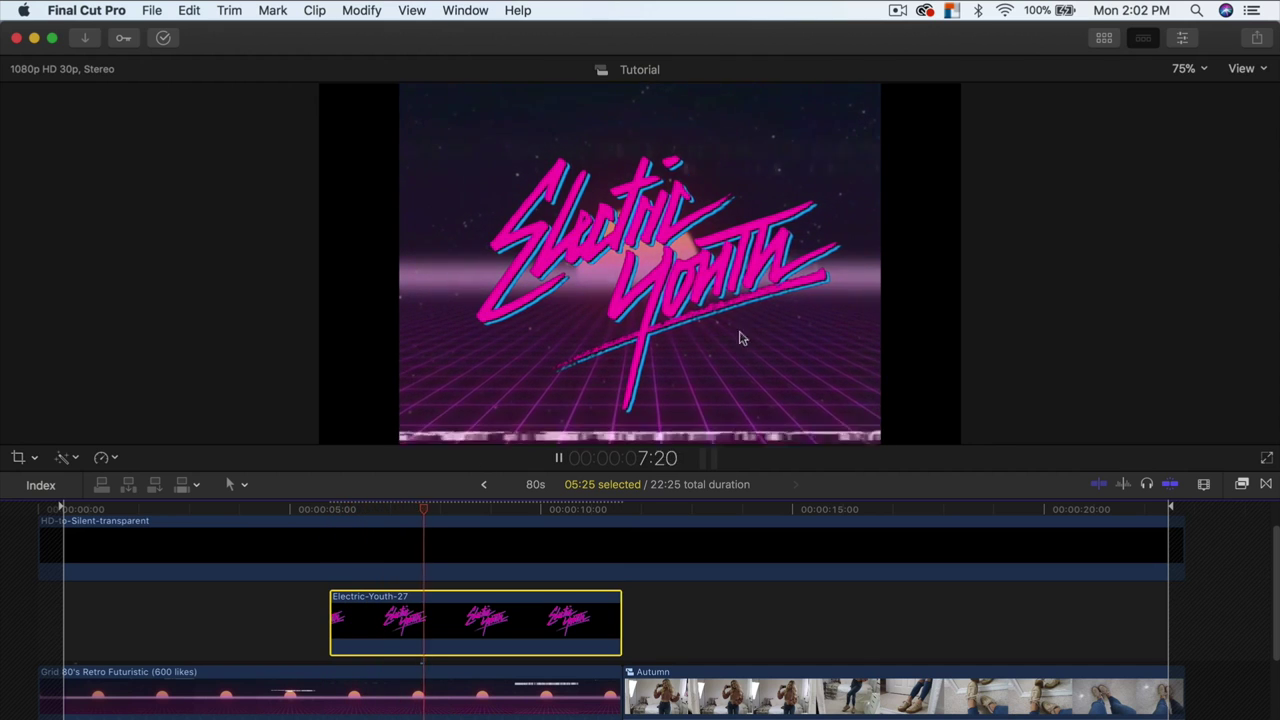
key("space")
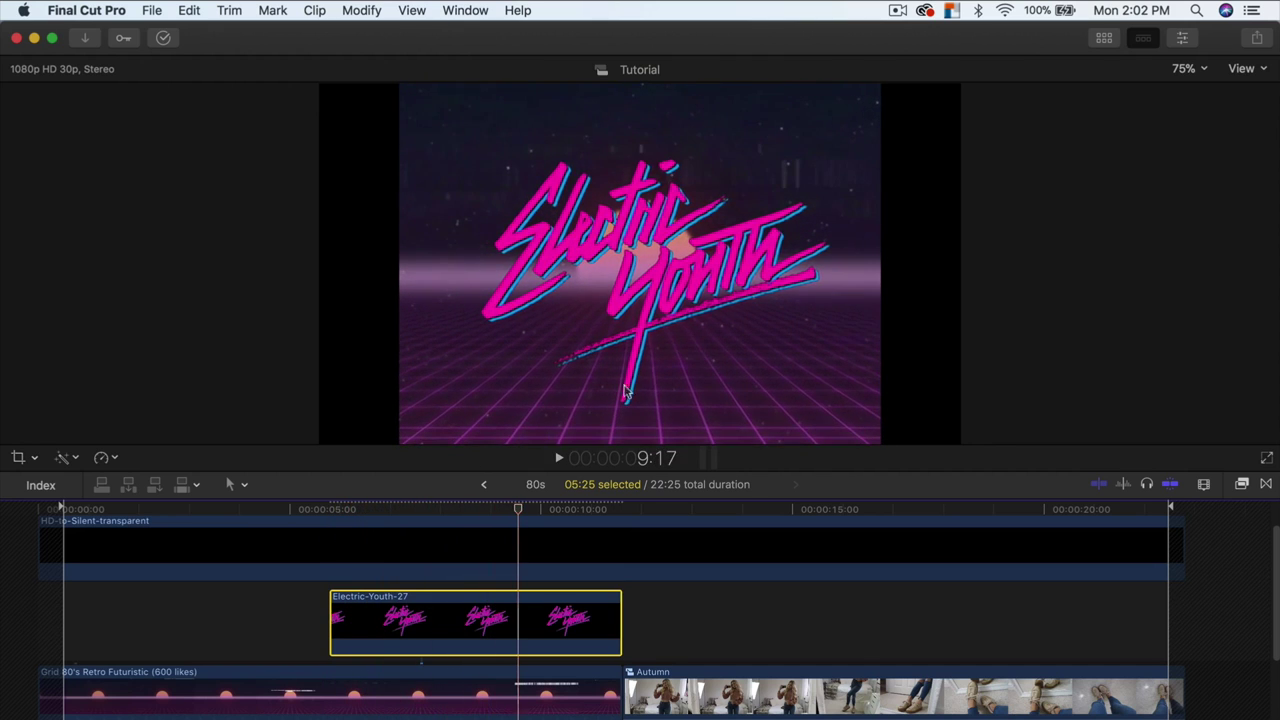
left_click(16, 459)
left_click(25, 99)
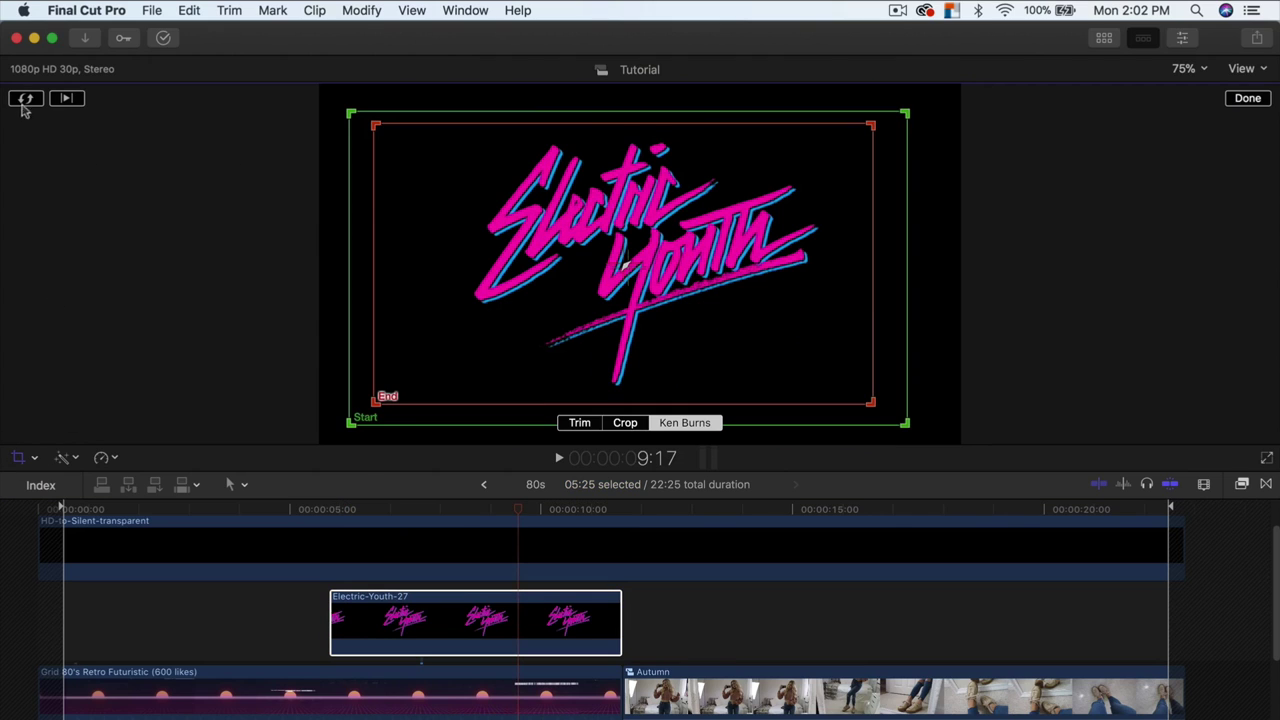
left_click_drag(620, 258, 626, 258)
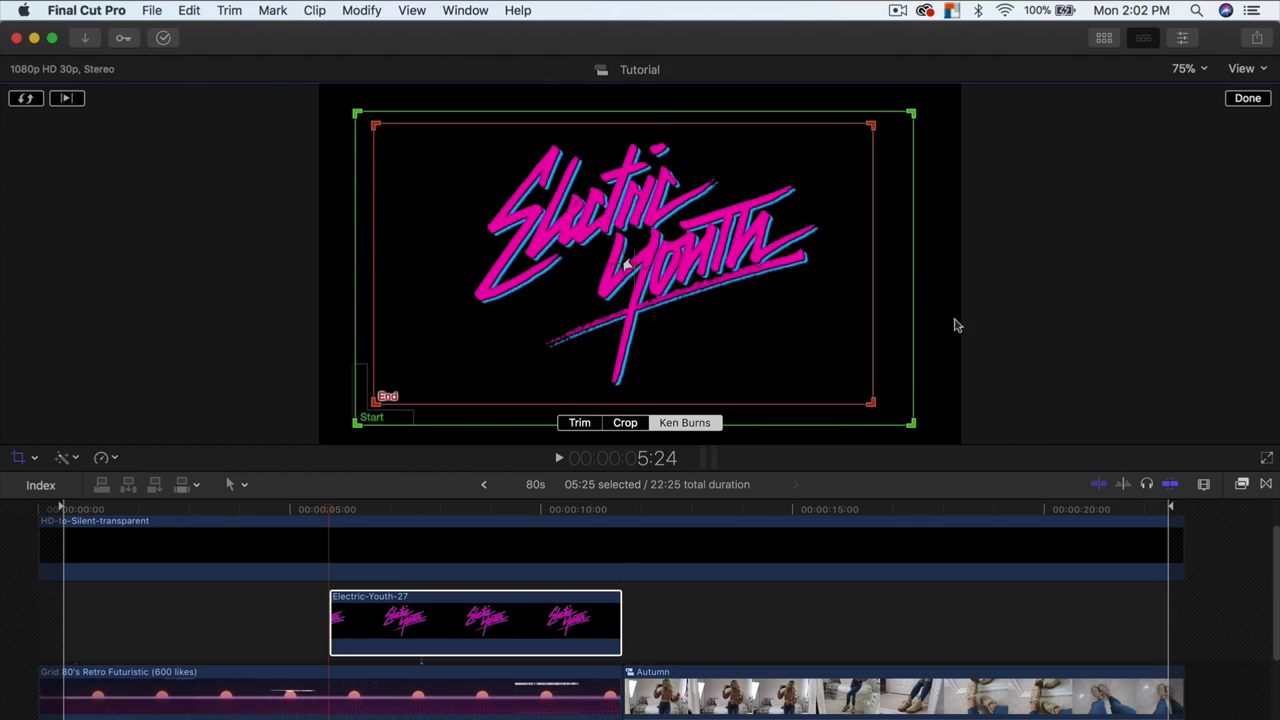
left_click_drag(899, 372, 896, 368)
left_click(1247, 99)
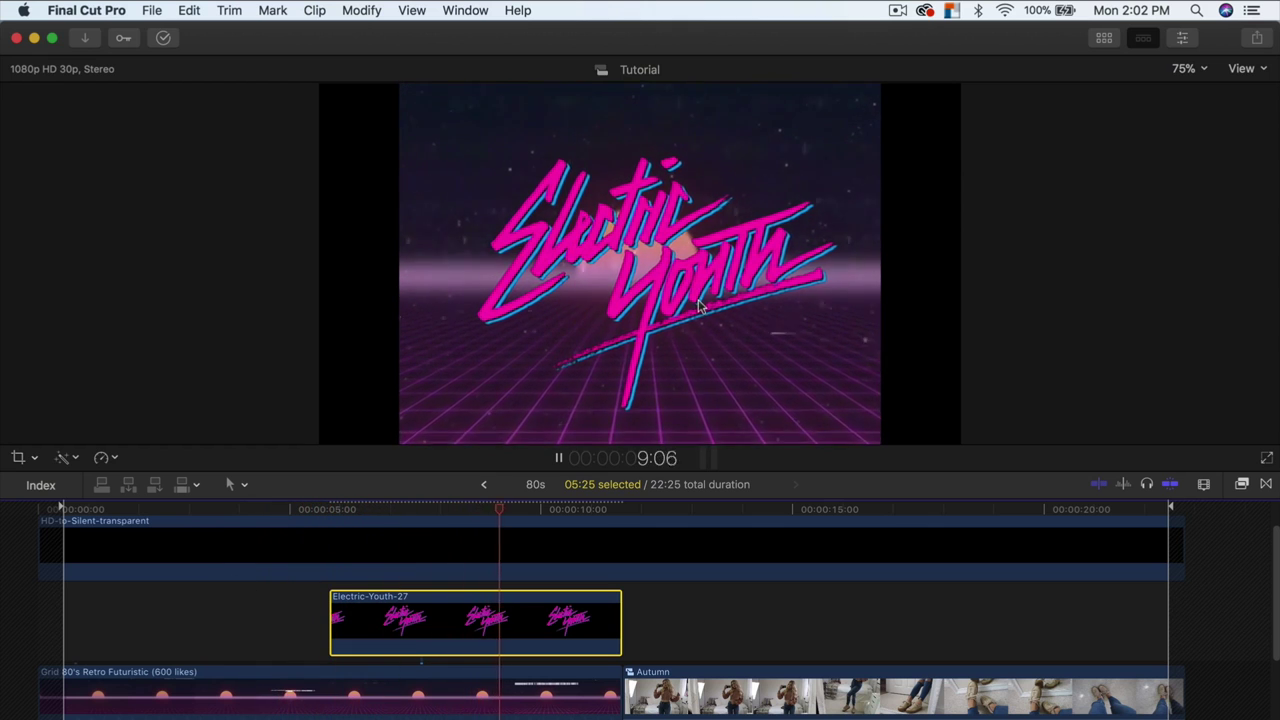
left_click(601, 510)
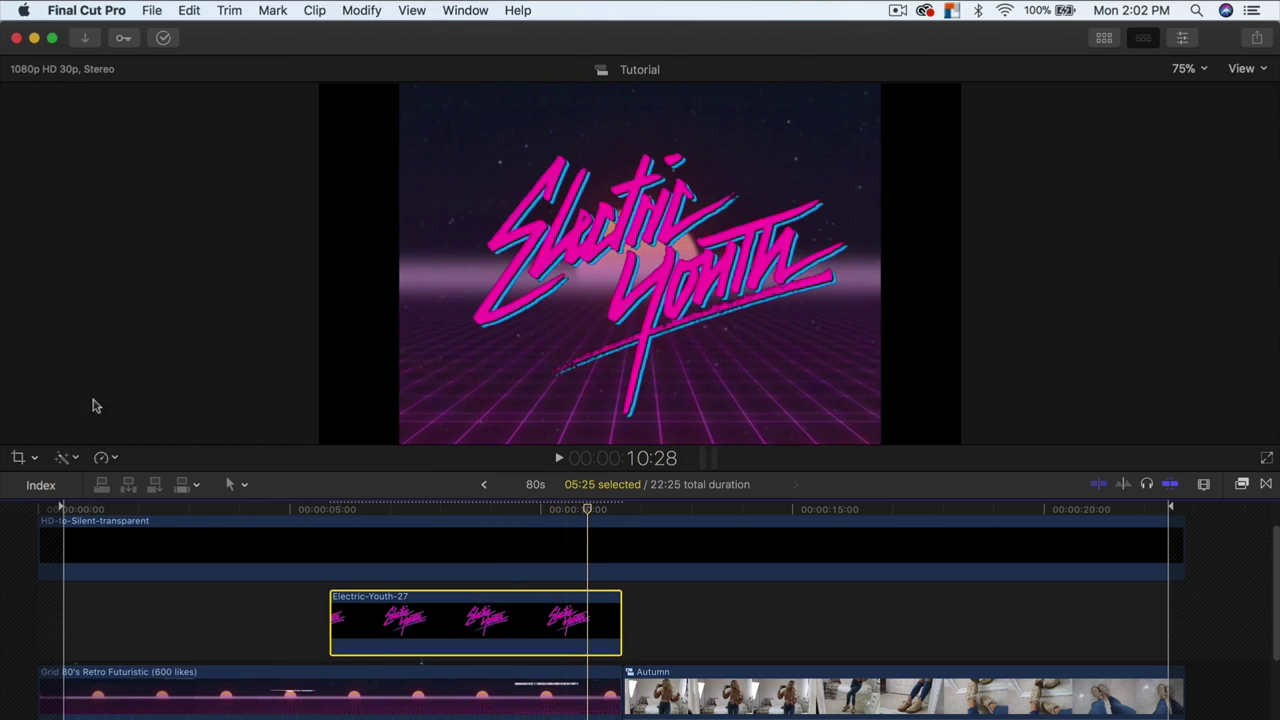
Scale the Electric-Youth title down slightly and re-centre it with the Transform controls.
left_click(35, 459)
left_click(85, 474)
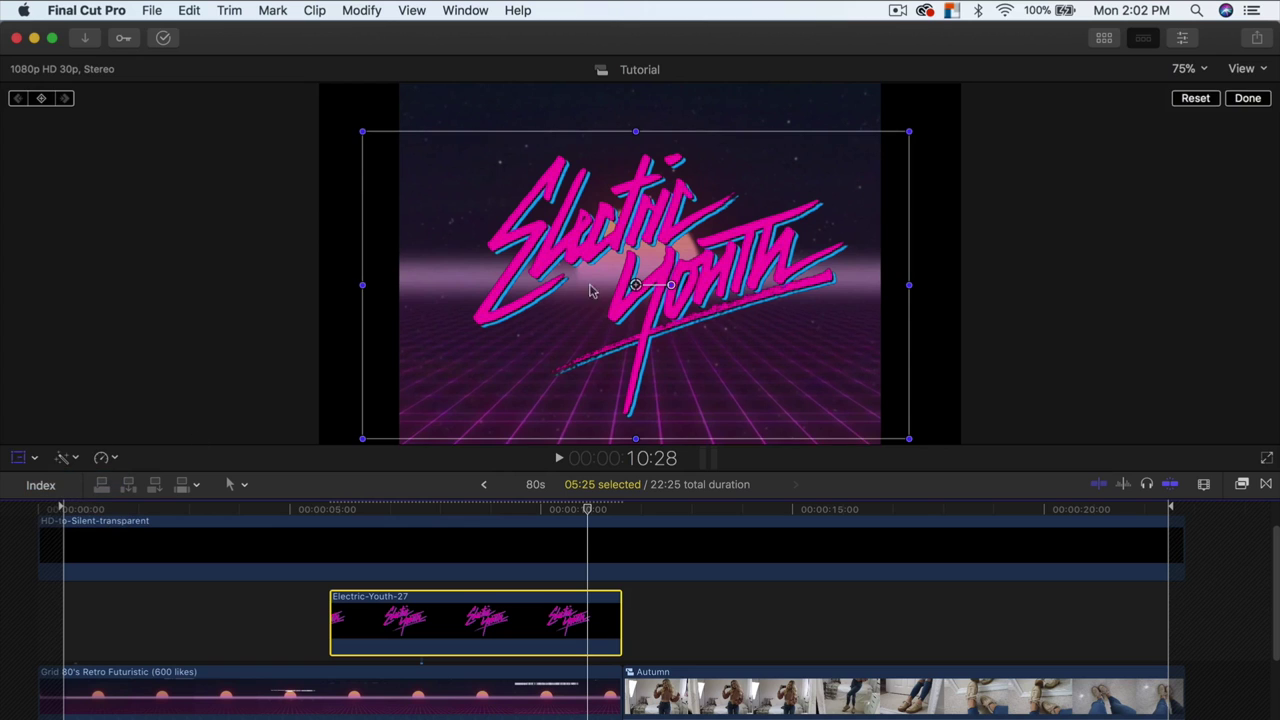
left_click_drag(591, 286, 630, 282)
left_click_drag(905, 440, 884, 426)
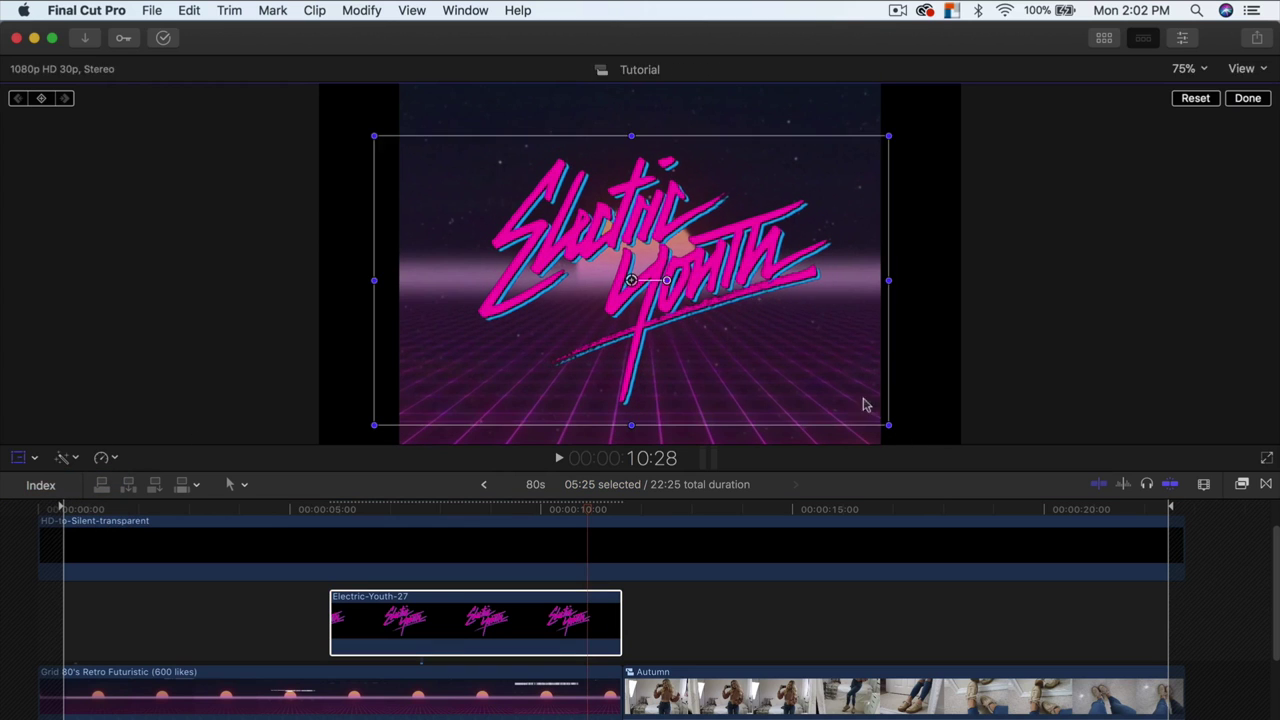
left_click_drag(760, 302, 753, 300)
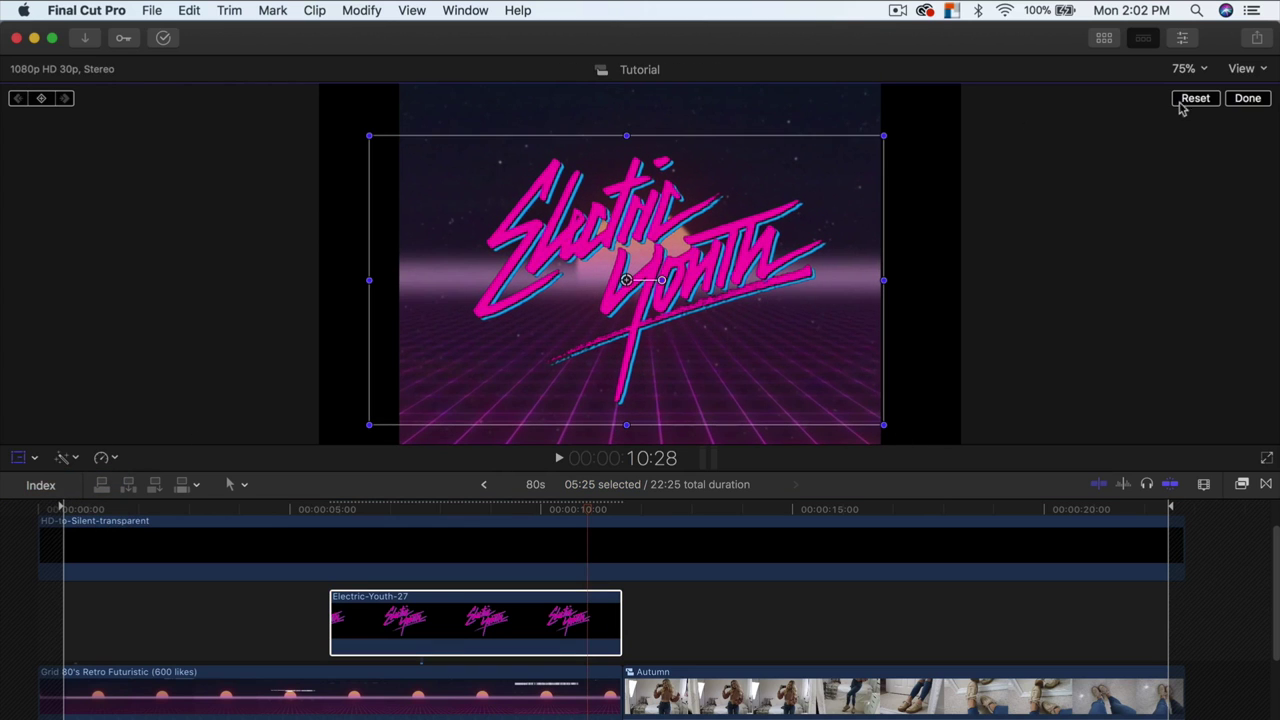
left_click(1248, 99)
Scrub to check the title, select the Autumn clip, and bring the media browser back.
mouse_move(449, 512)
left_mouse_down()
mouse_move(329, 512)
mouse_move(458, 517)
left_mouse_up()
scroll(622, 625, "down", 3)
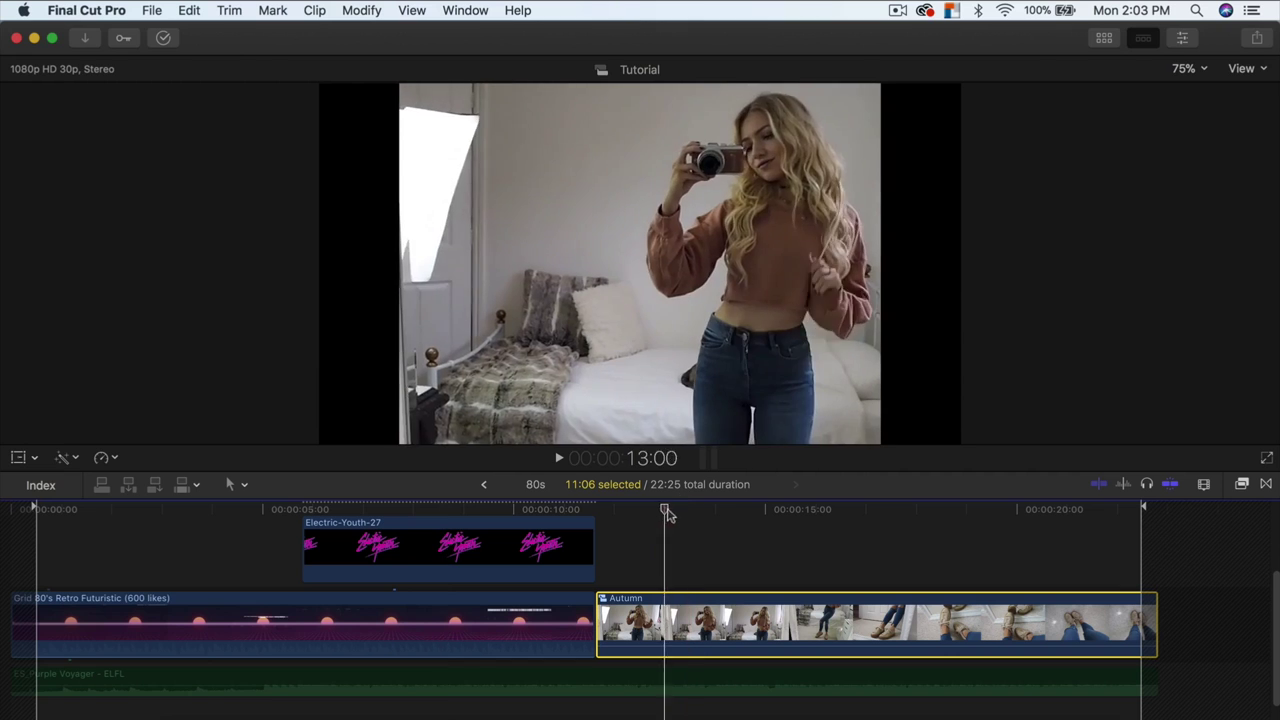
left_click(716, 622)
scroll(775, 595, "right", 1)
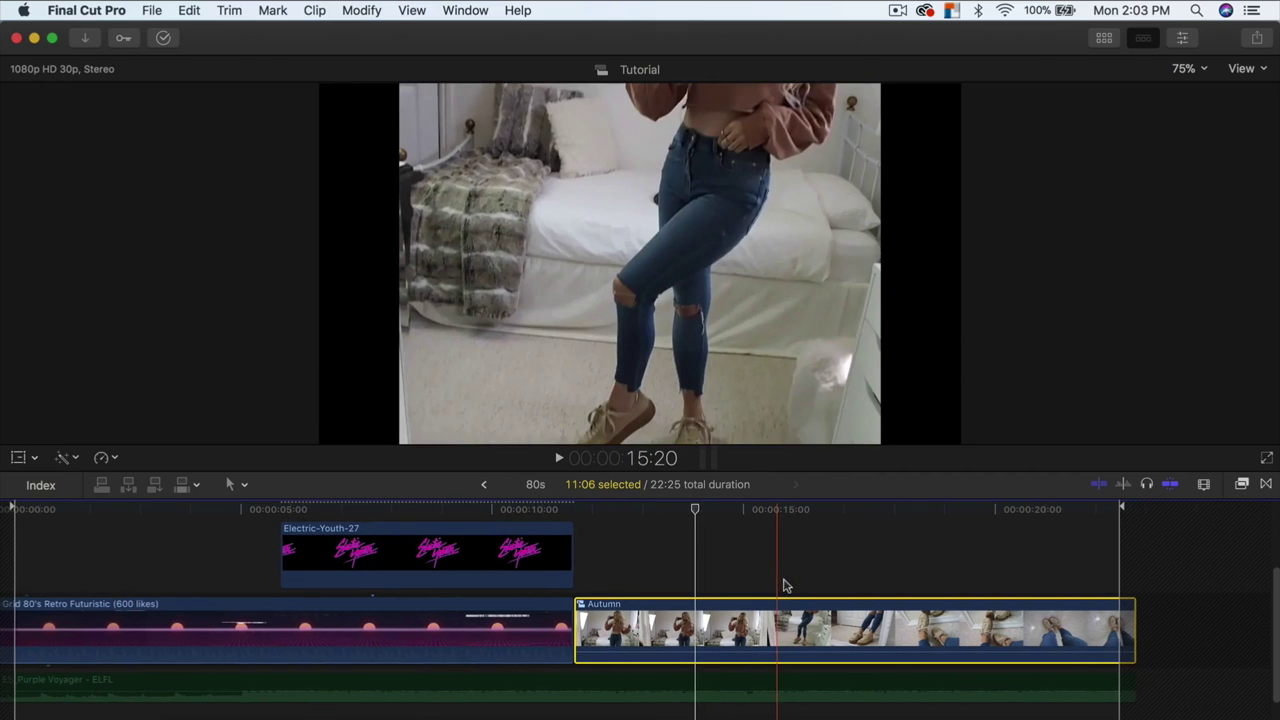
left_click(930, 510)
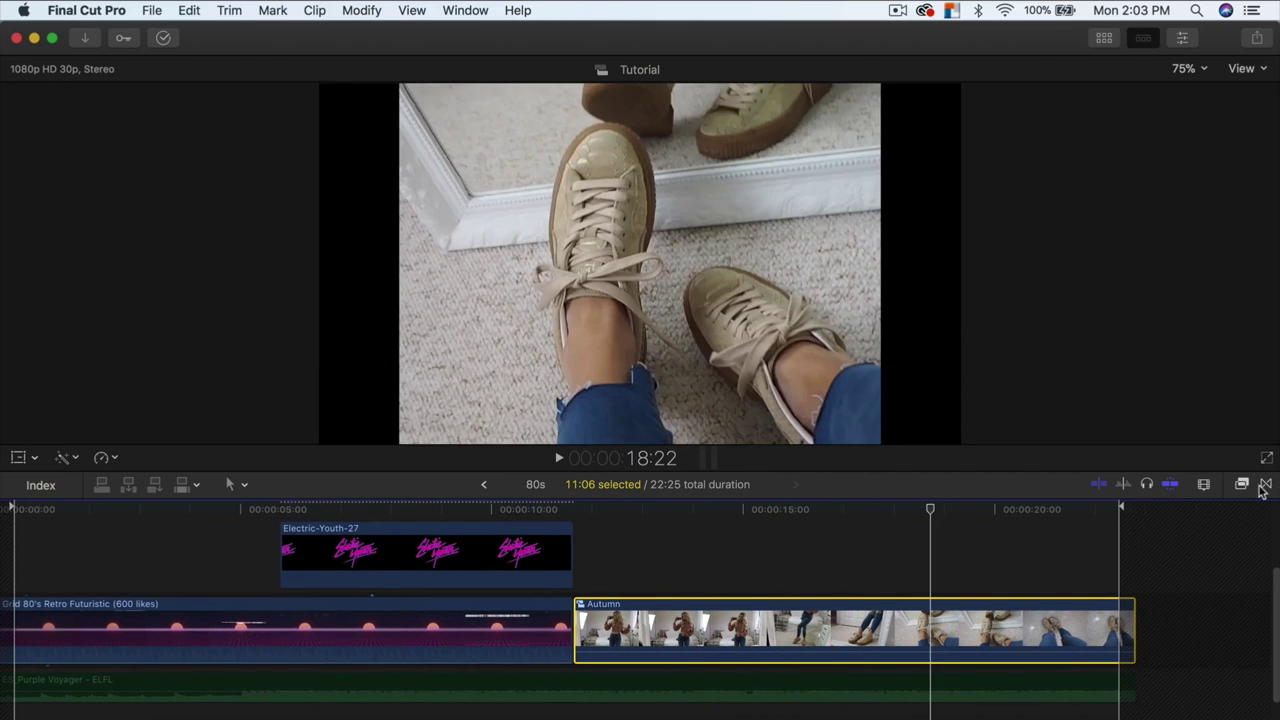
left_click(1104, 38)
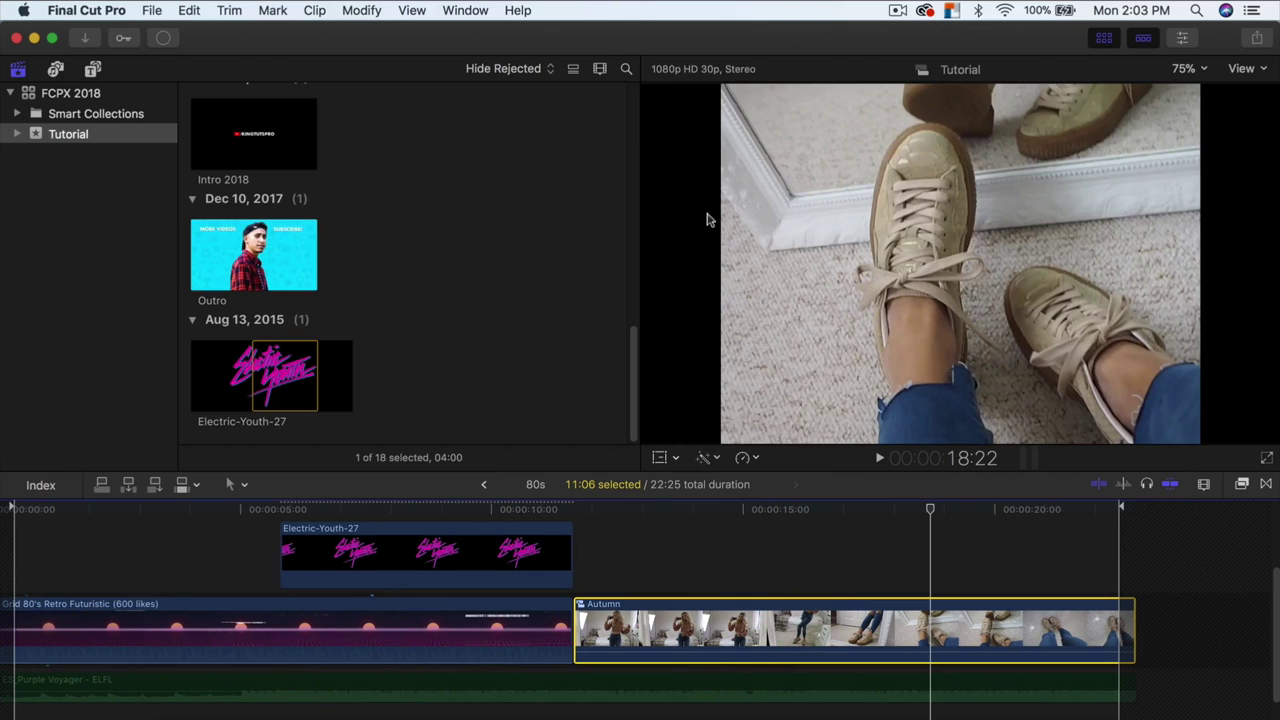
Connect the VHS Static Overlay clip above Autumn and trim its end to match Autumn's end.
left_click(431, 288)
scroll(433, 305, "up", 8)
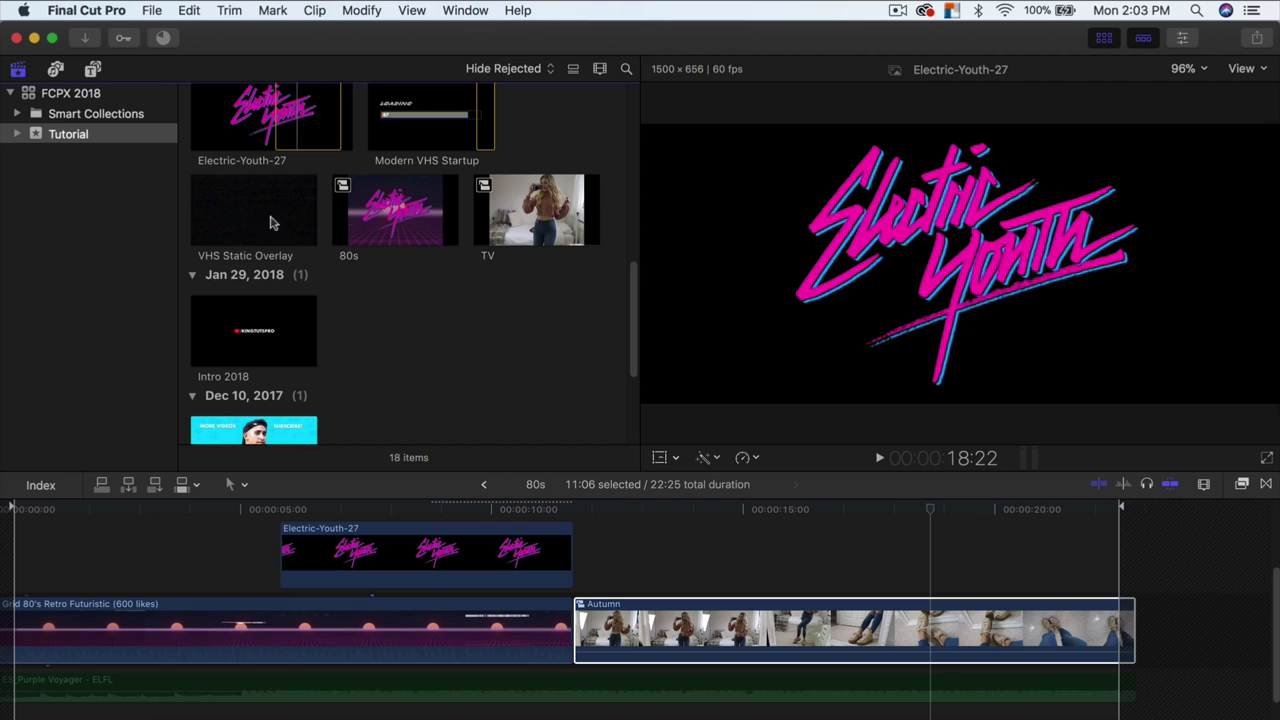
left_click(257, 215)
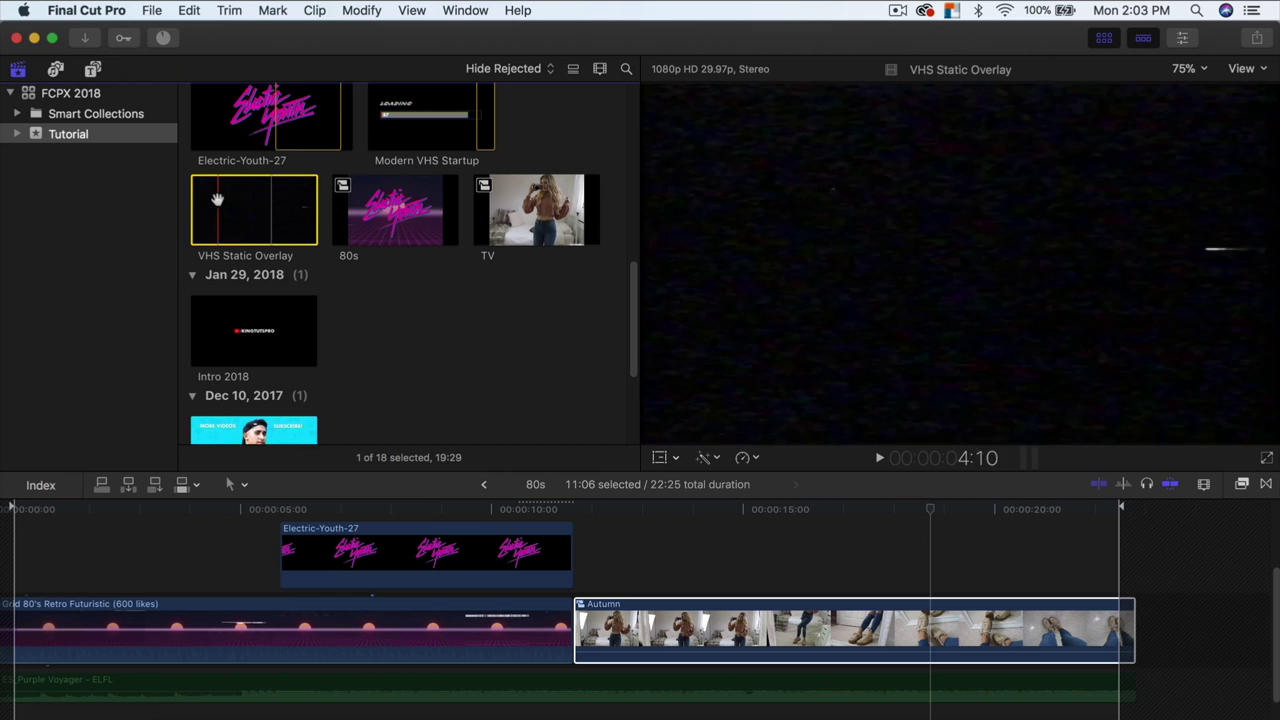
left_click_drag(380, 350, 590, 560)
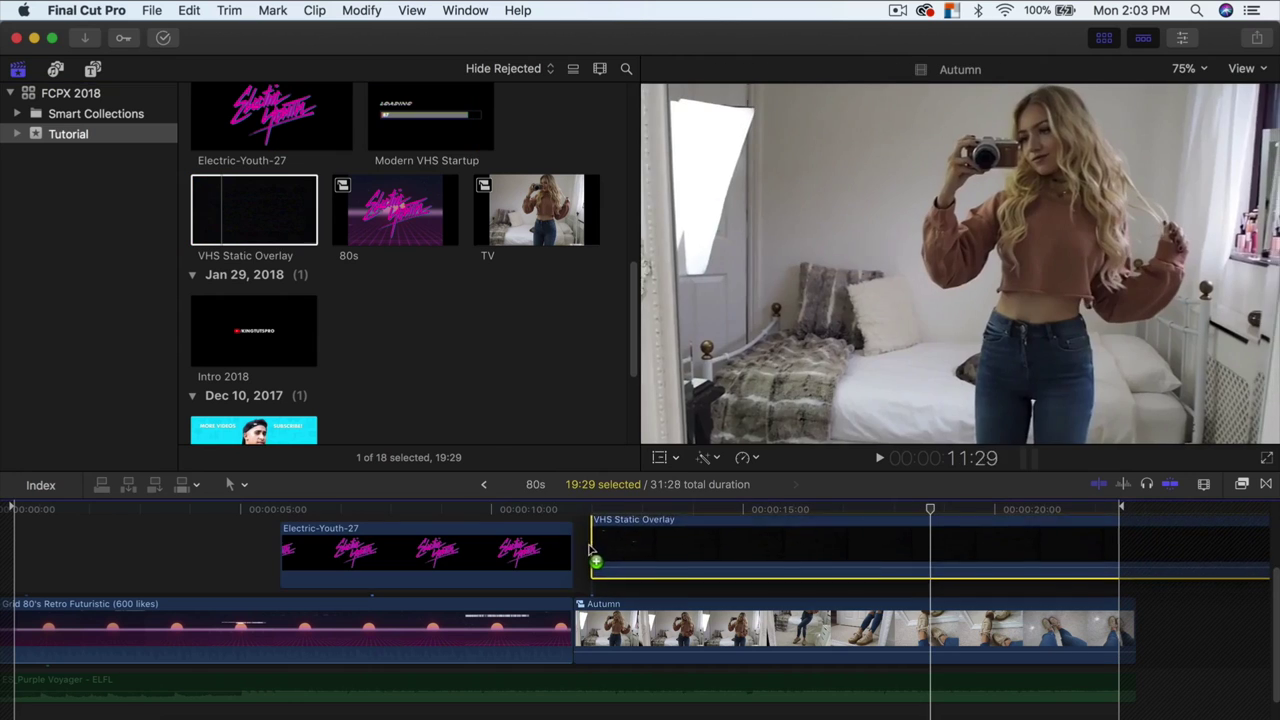
scroll(648, 572, "right", 3)
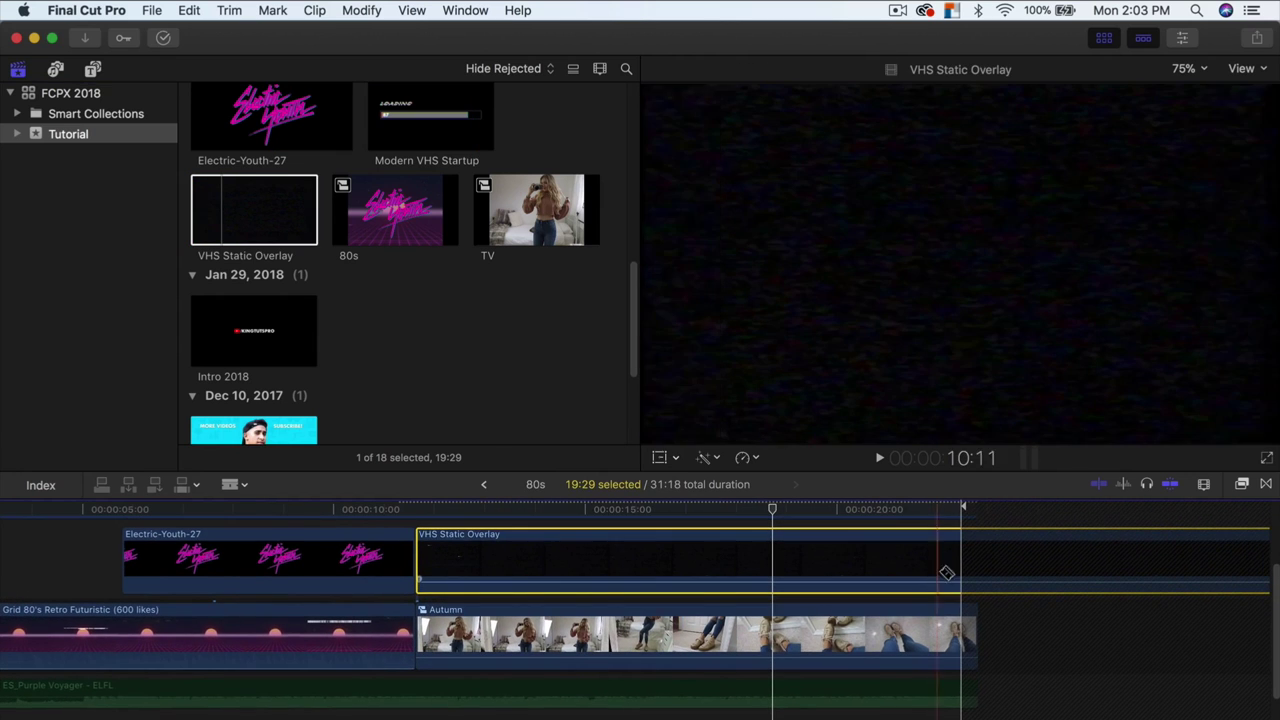
left_click_drag(980, 565, 982, 562)
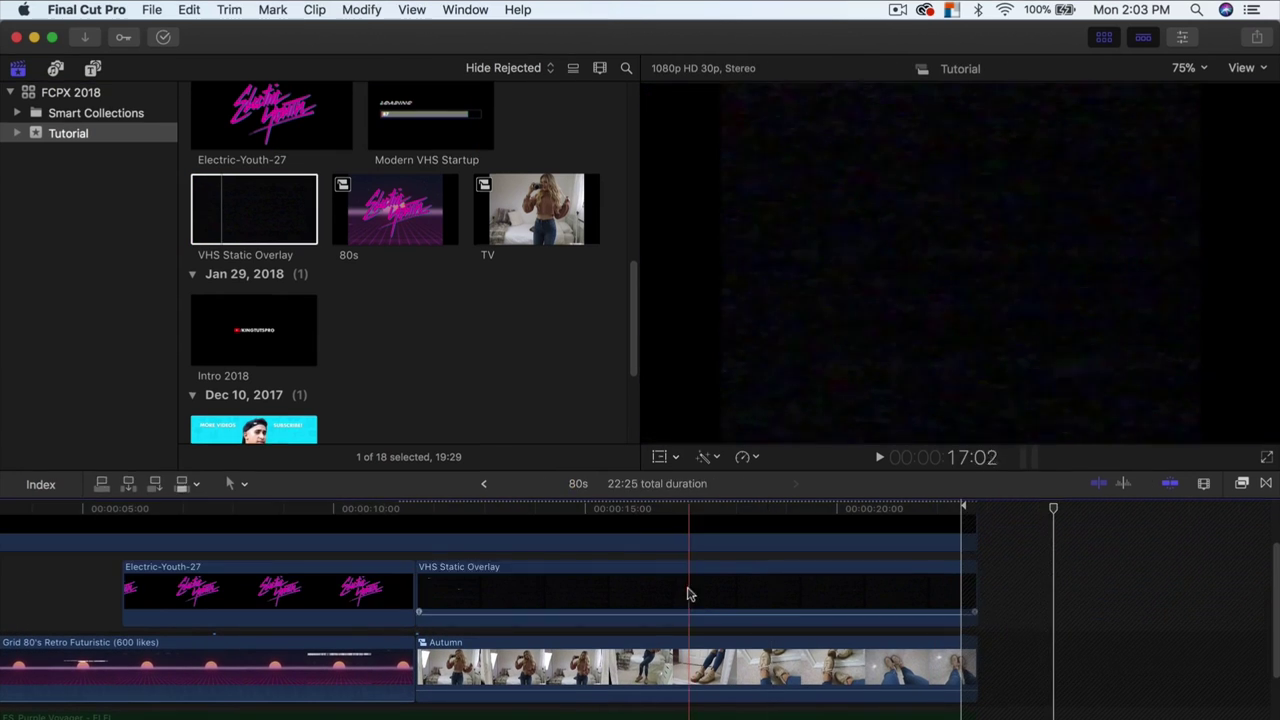
Set the VHS Static Overlay's Compositing blend mode to Screen, then hide the Inspector and browser.
left_click(1184, 37)
left_click(1168, 119)
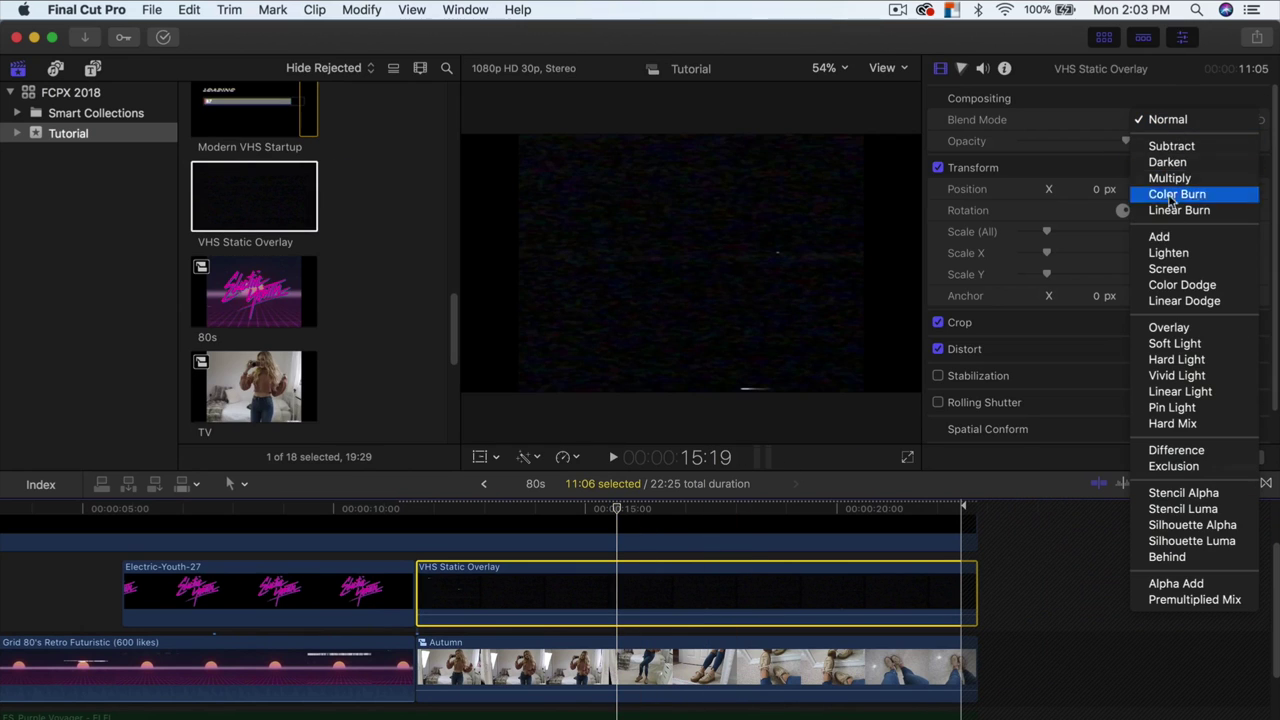
left_click(1183, 120)
left_click(1180, 120)
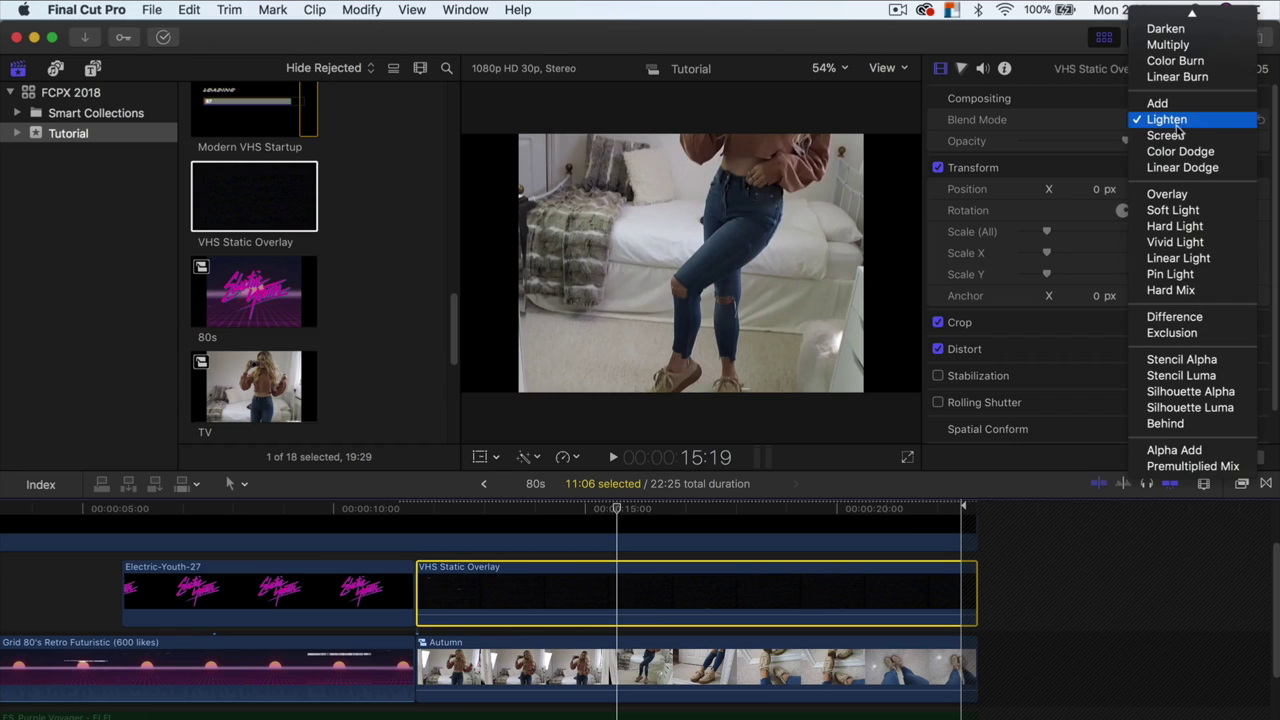
left_click(1176, 131)
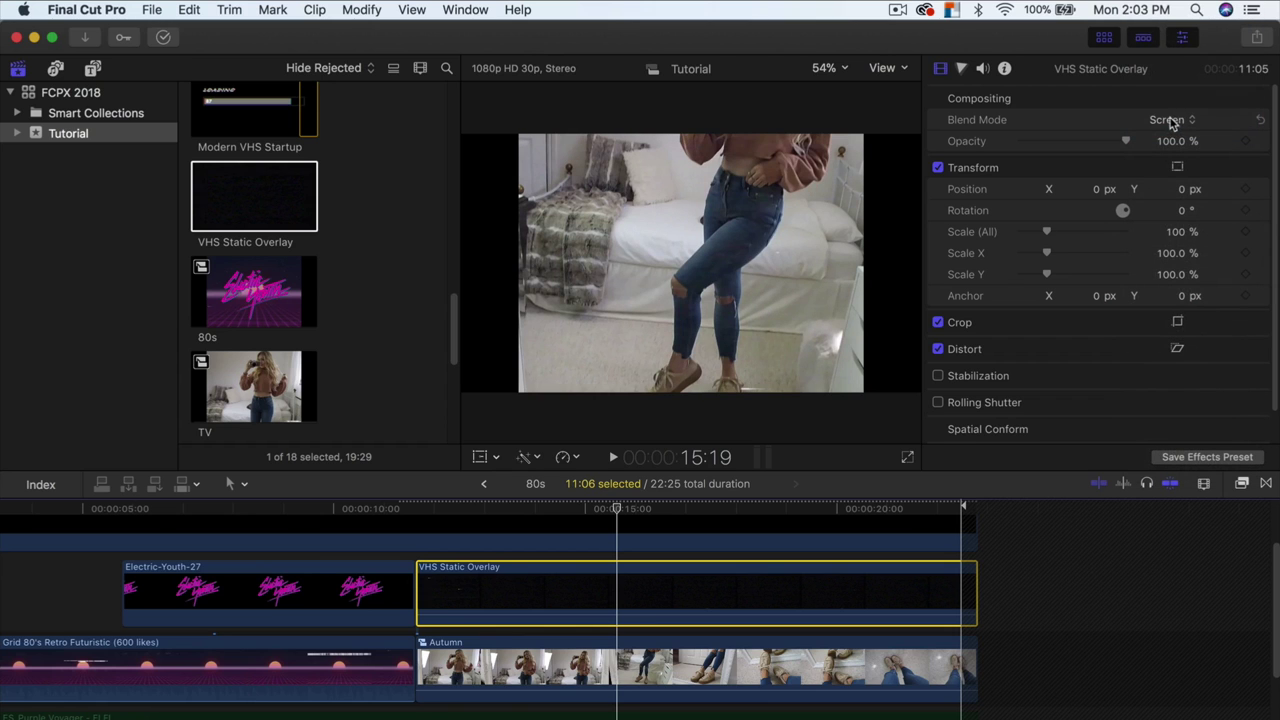
left_click(1182, 37)
left_click(1104, 37)
Play from 13:09 to preview the static overlay blended over the Autumn footage.
left_click_drag(610, 508, 500, 515)
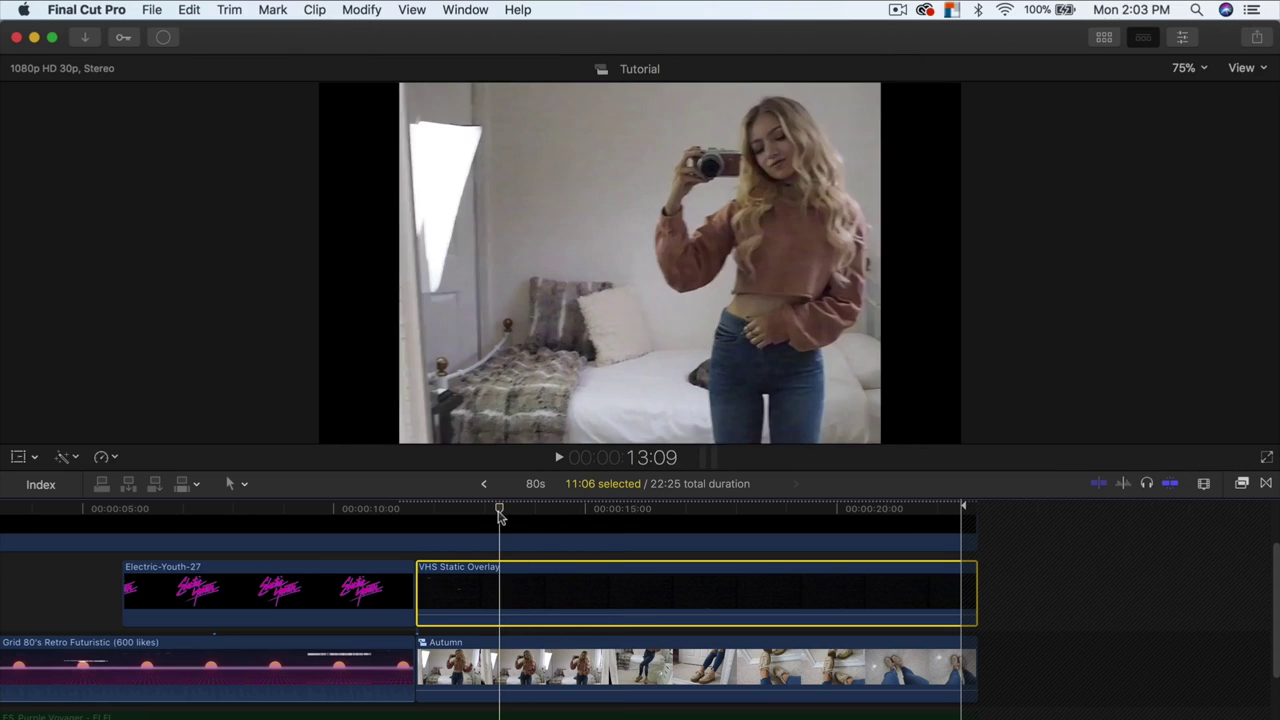
key("space")
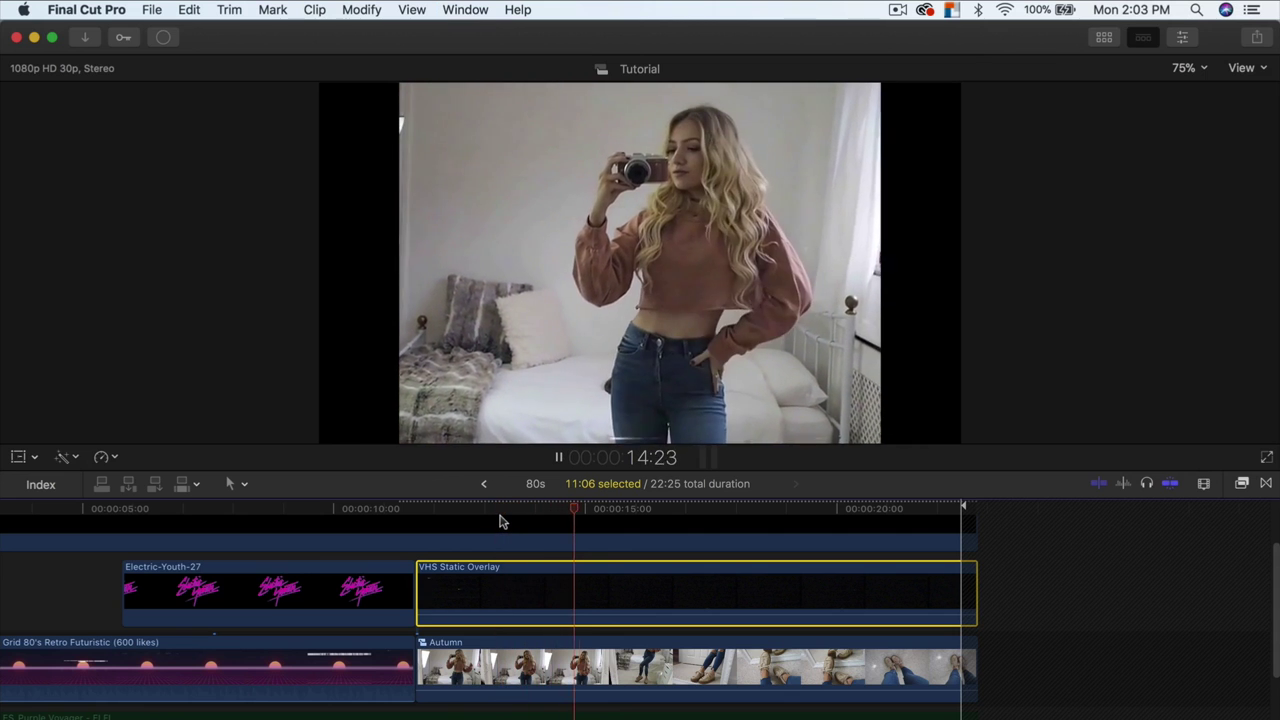
key("space")
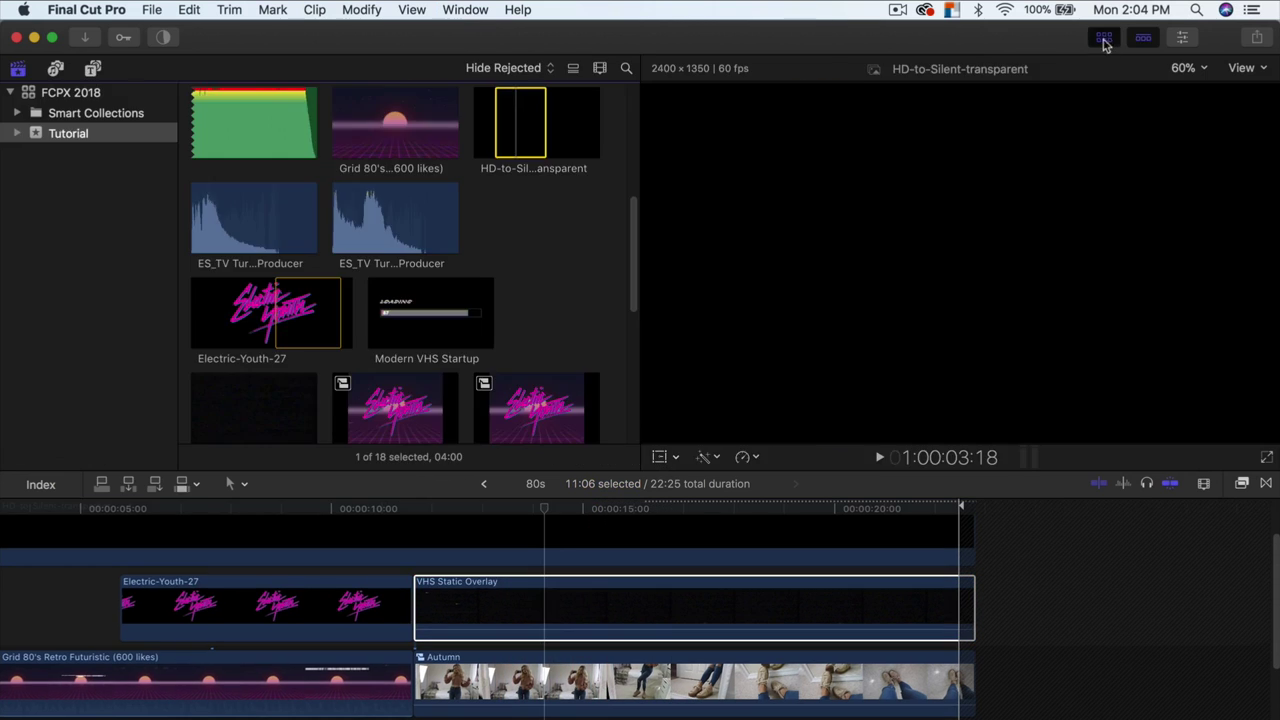
left_click(1104, 37)
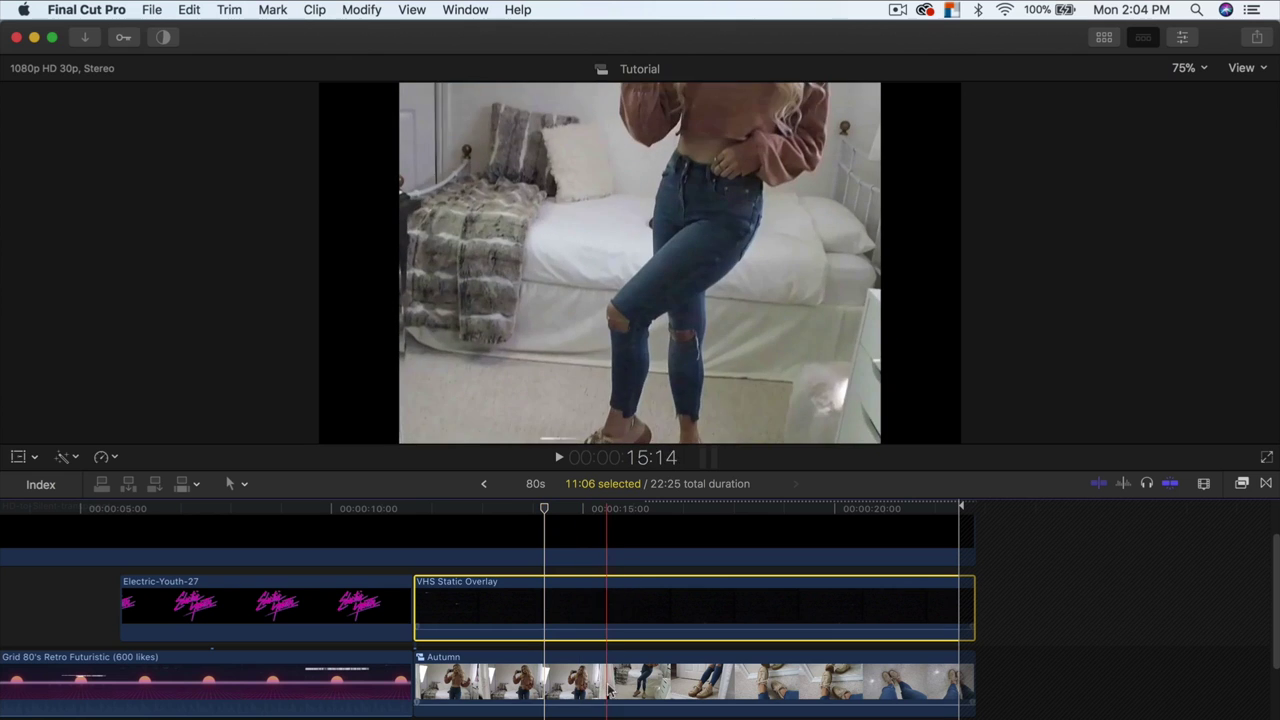
Open the Autumn compound clip to view its contents, return to the 80s project, and play it.
left_click(607, 690)
scroll(610, 670, "down", 3)
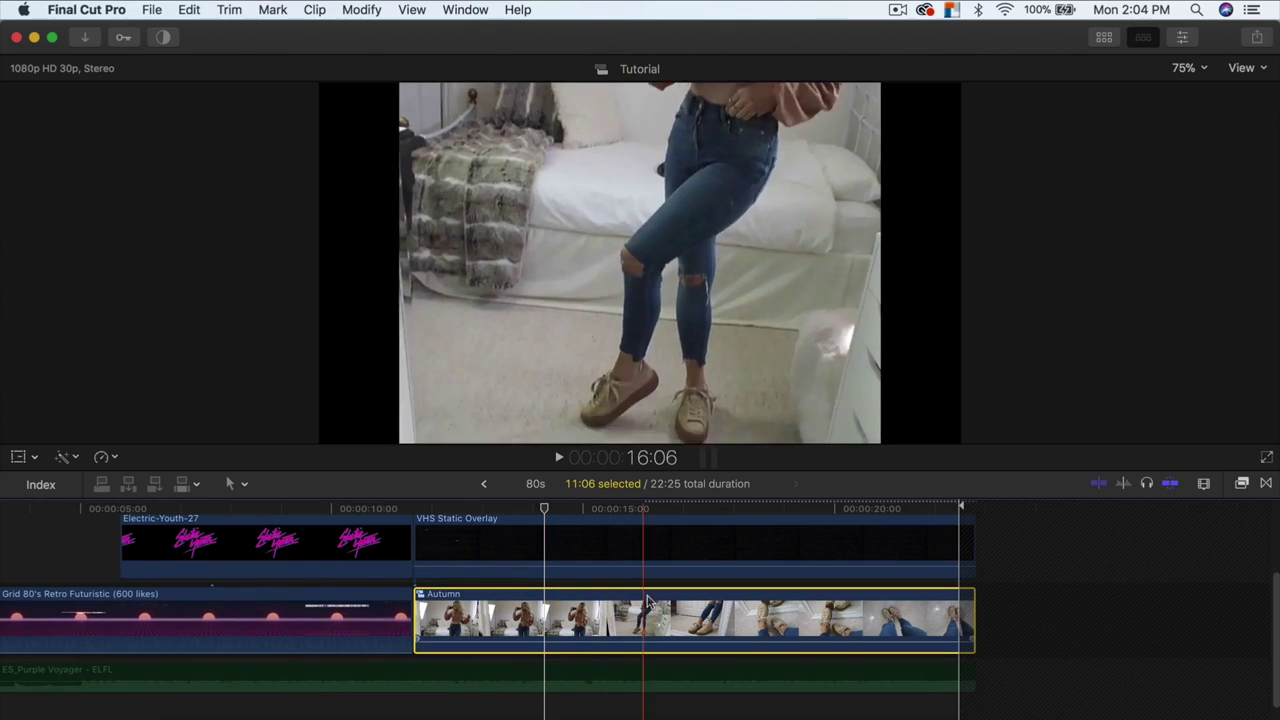
double_click(600, 593)
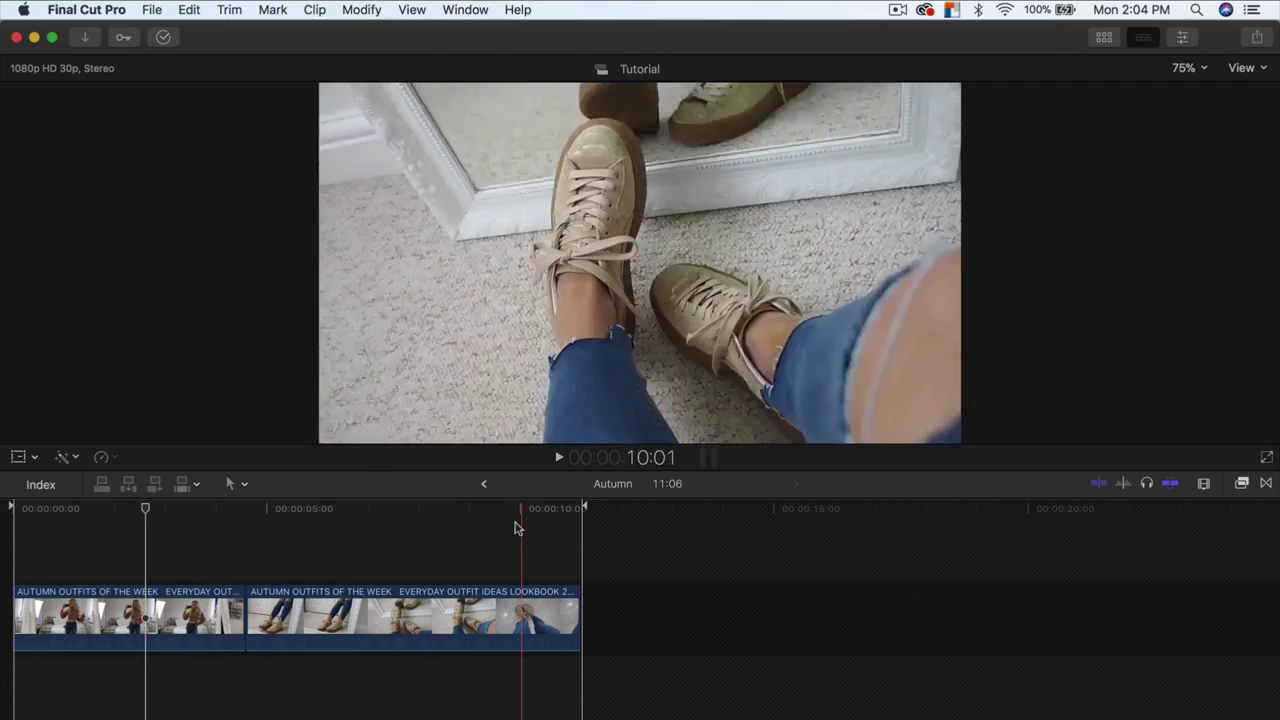
left_click(483, 484)
key("space")
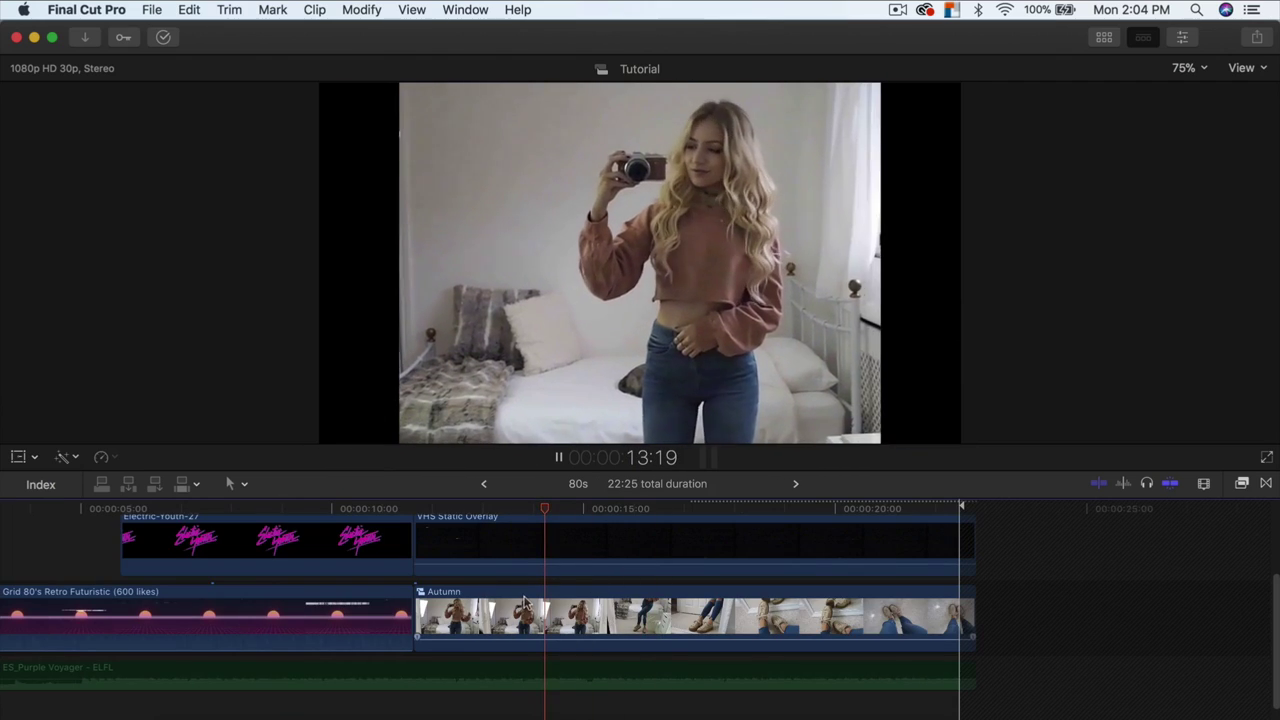
left_click(560, 615)
key("space")
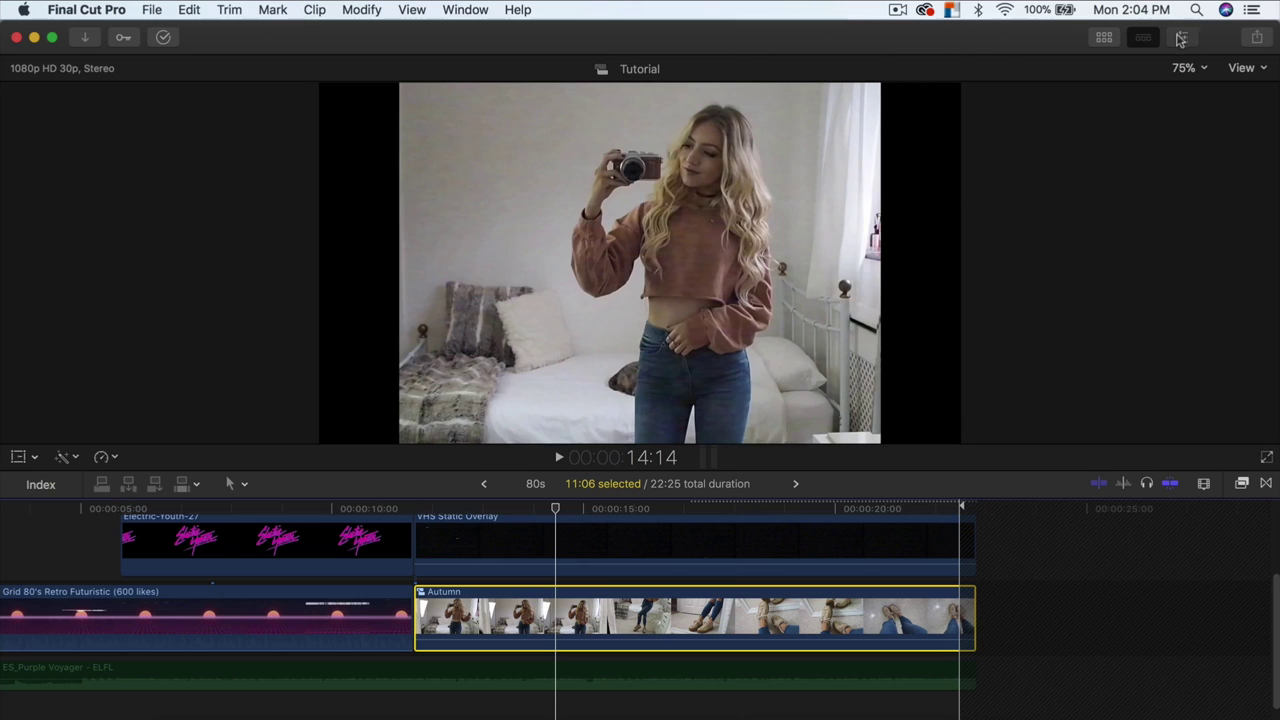
Apply the Aged Film effect from the Stylize category to the Autumn clip and play it.
left_click(1181, 38)
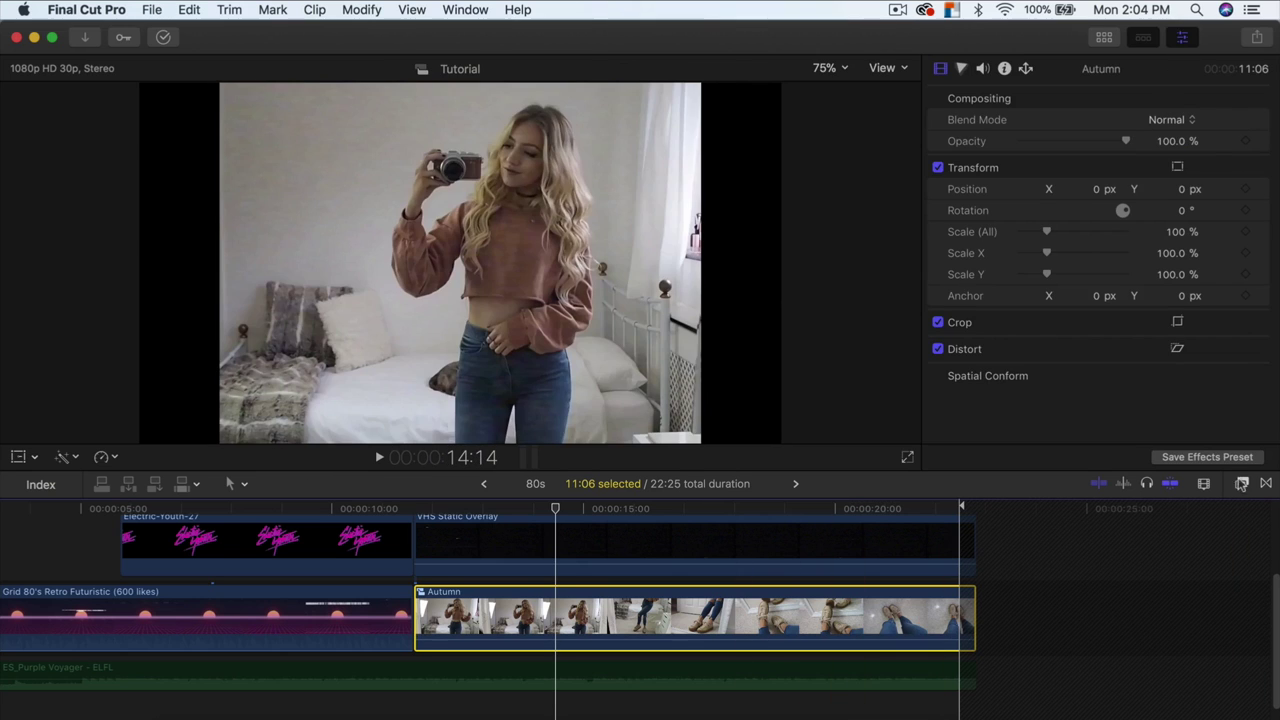
left_click(1243, 483)
scroll(1030, 620, "up", 5)
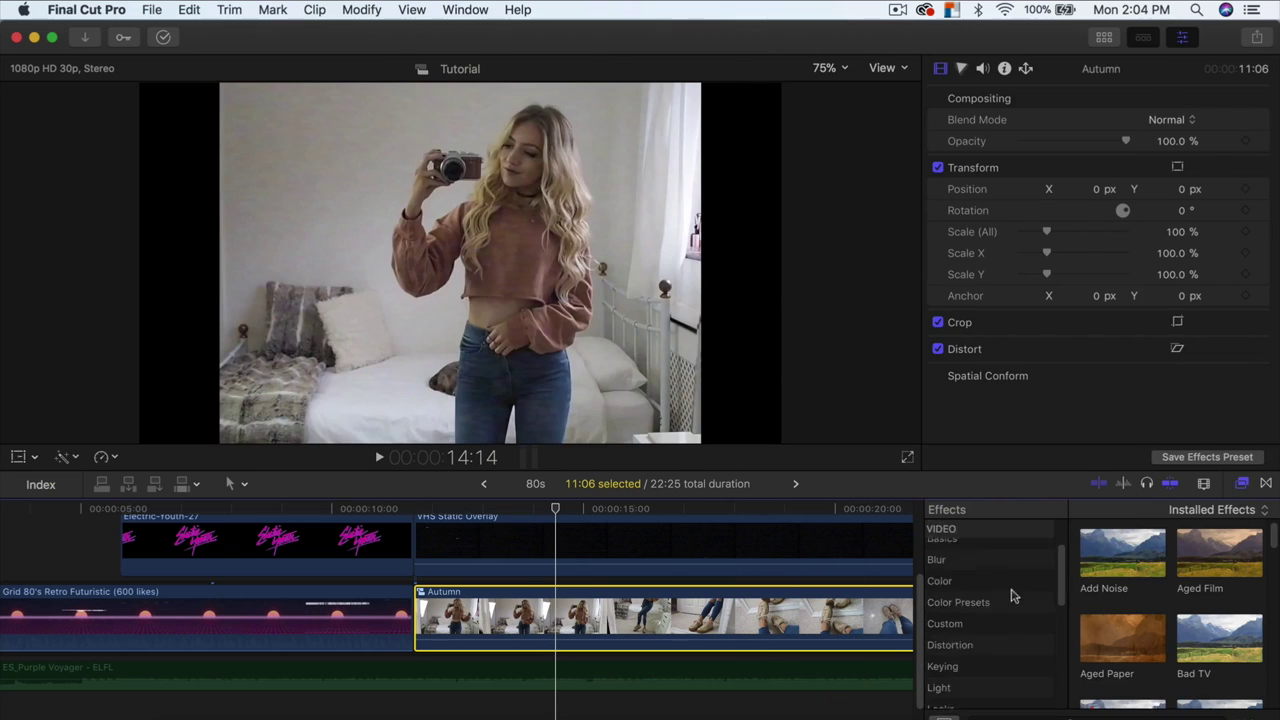
scroll(1015, 645, "down", 3)
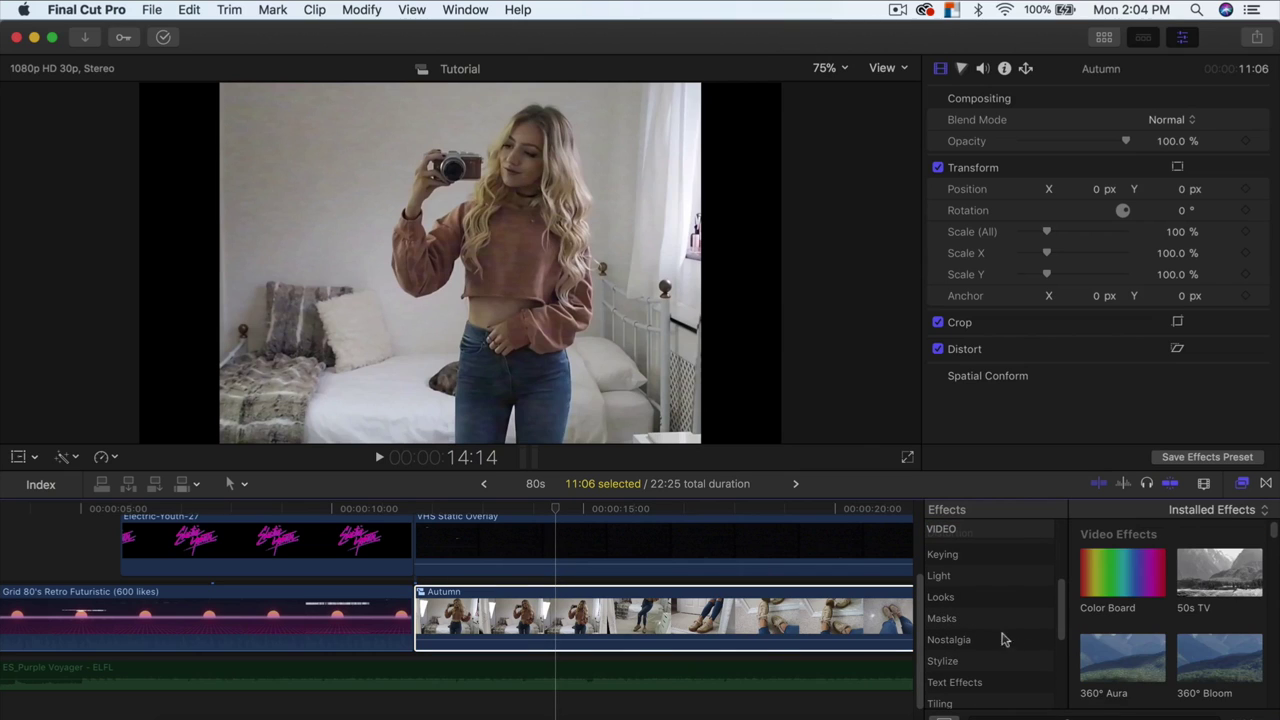
left_click(980, 665)
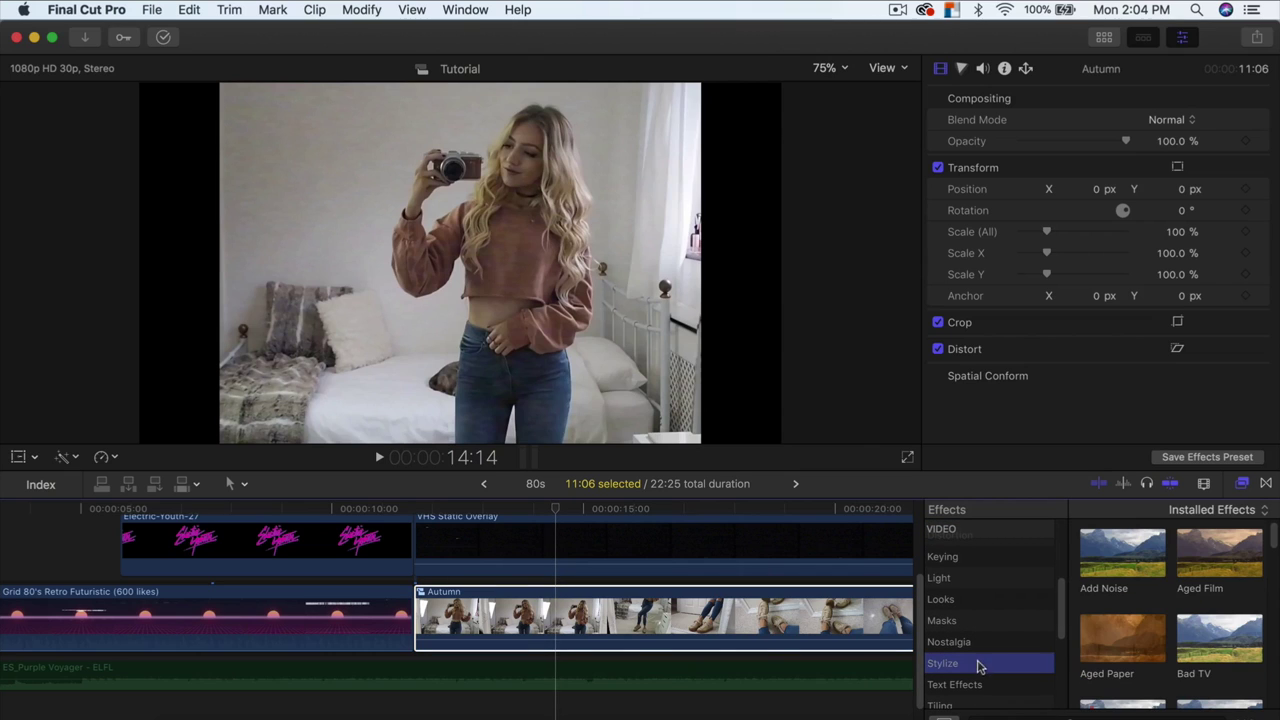
left_click(1205, 557)
left_click_drag(1205, 557, 586, 616)
key("space")
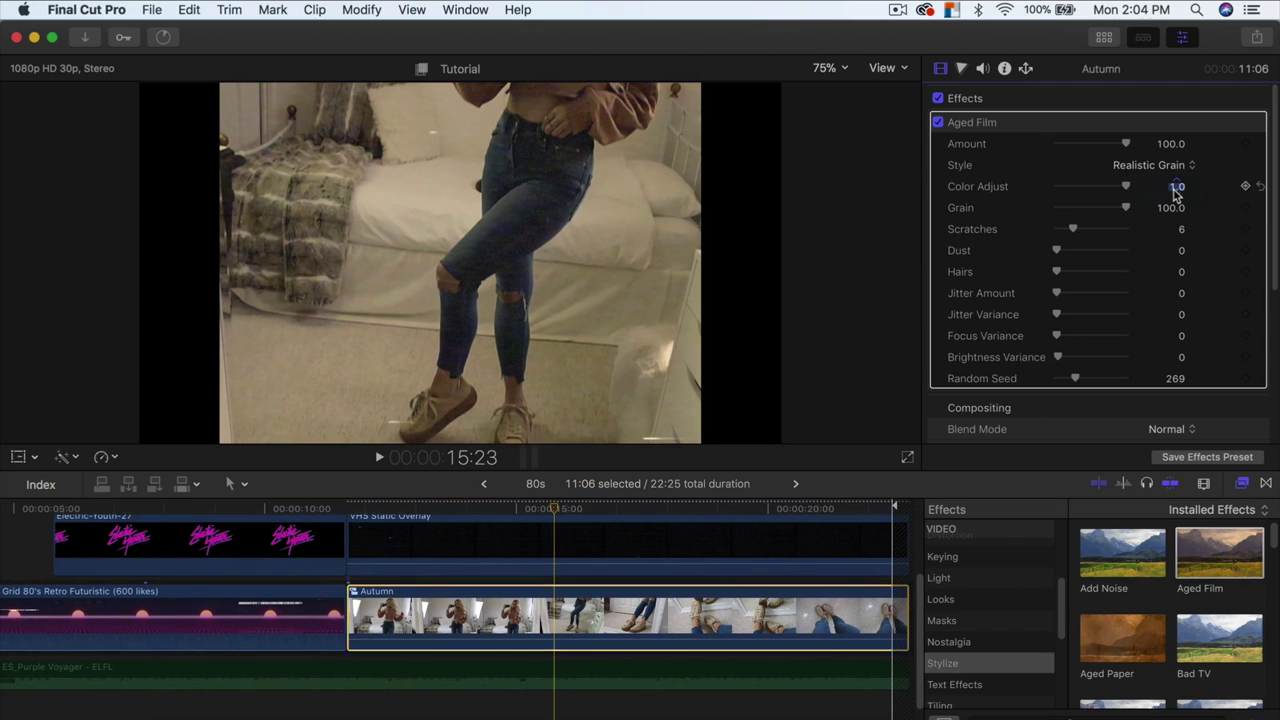
Set the Aged Film Color Adjust to 0 to desaturate the Autumn clip.
left_click(1178, 187)
type("0")
key("Return")
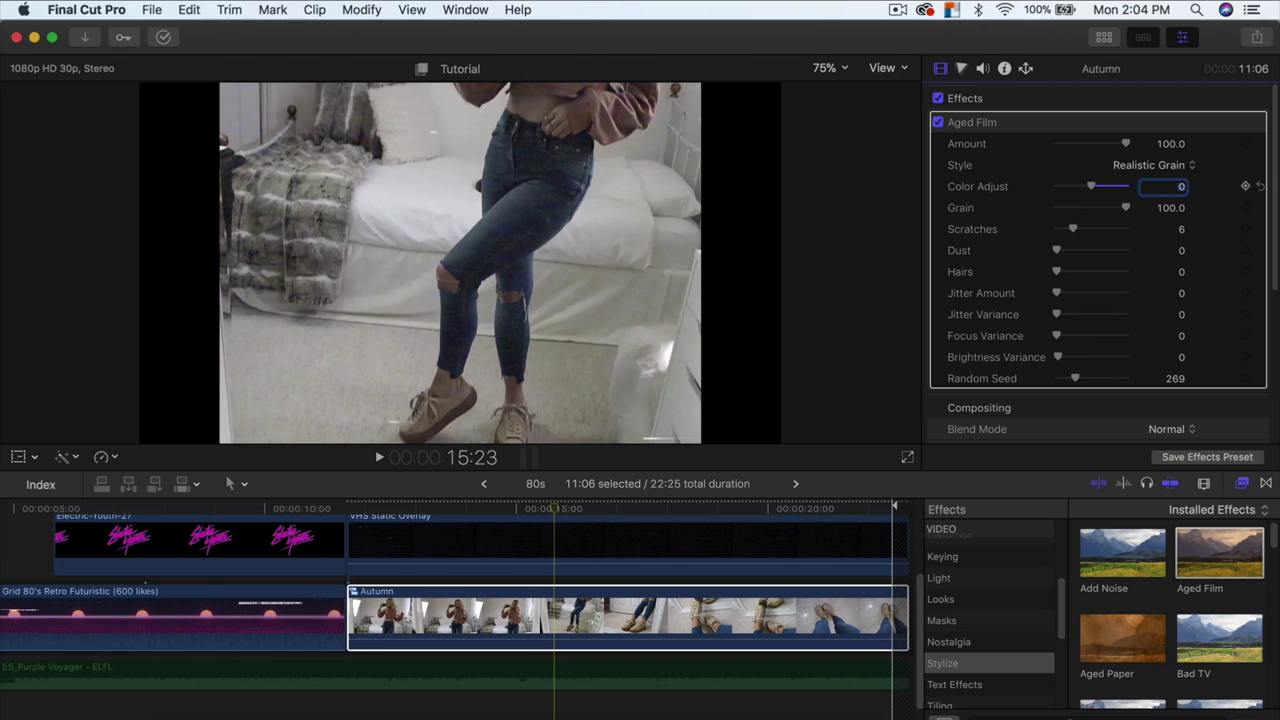
Replay the Autumn clip from 12:21 and again from 12:04 to review the aged look.
left_click_drag(566, 508, 401, 513)
key("space")
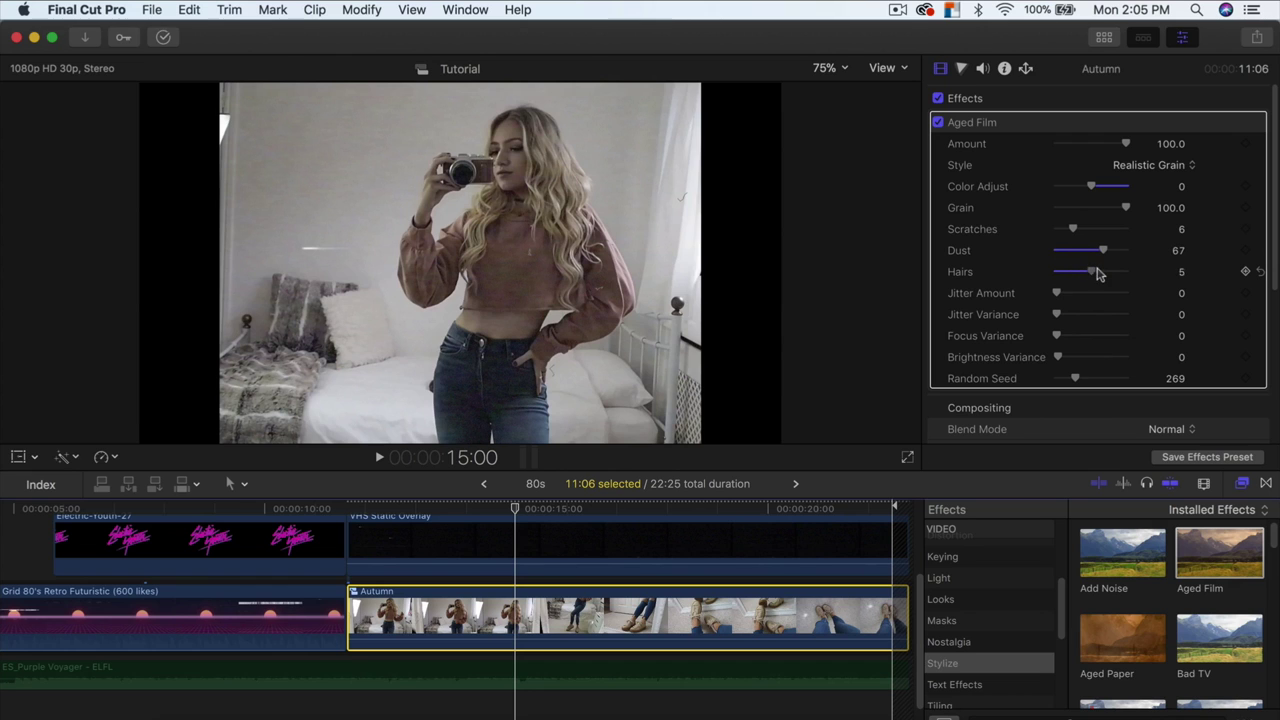
left_click_drag(515, 508, 372, 509)
key("space")
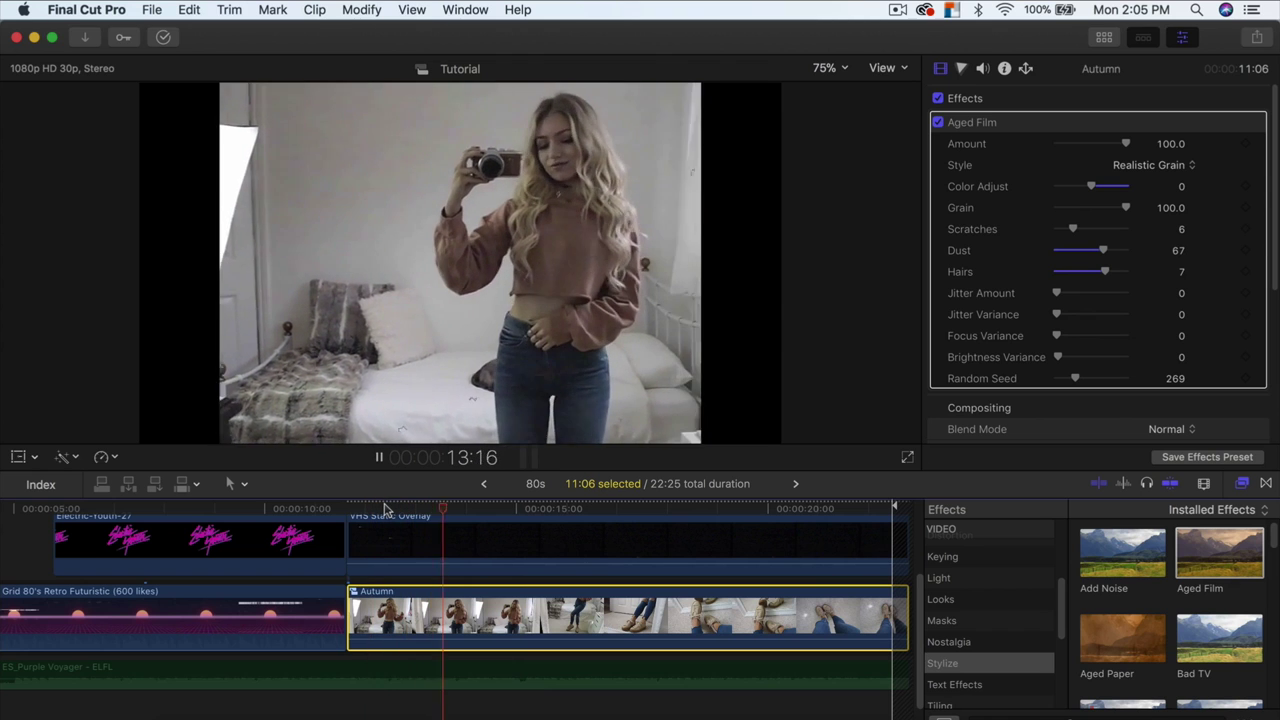
key("space")
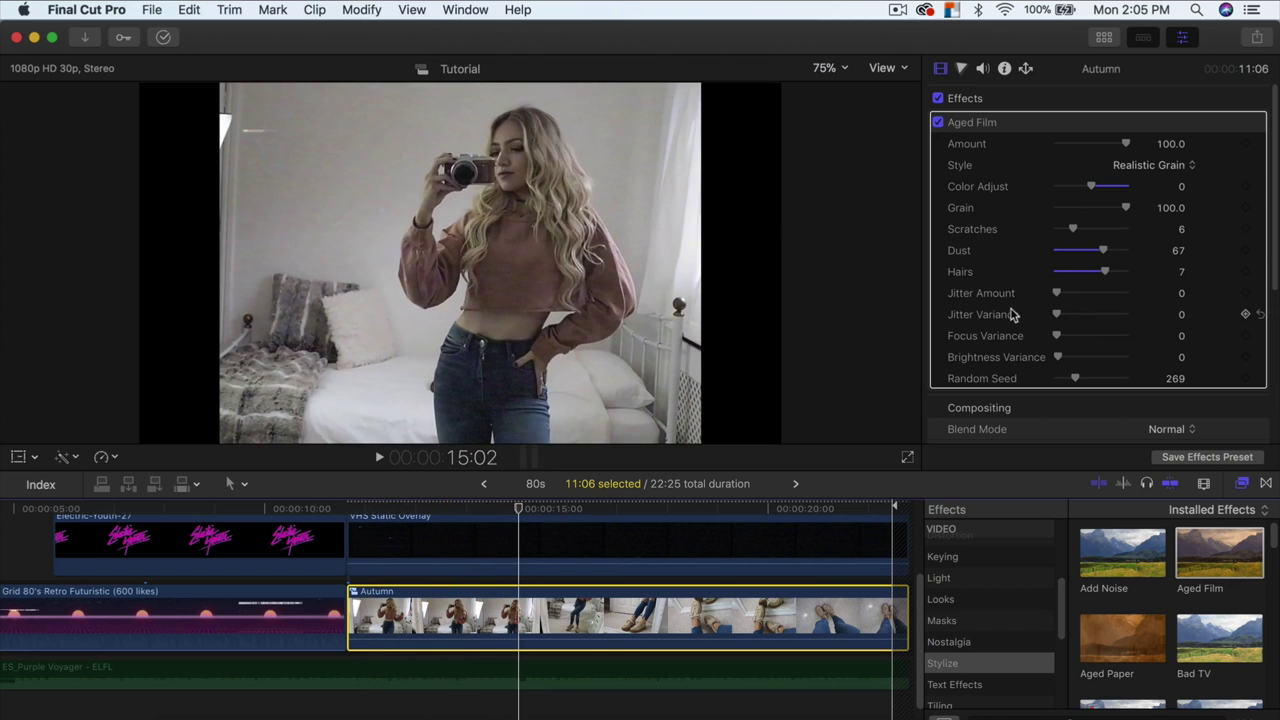
Apply the Add Noise effect to the Autumn clip.
left_click(1120, 555)
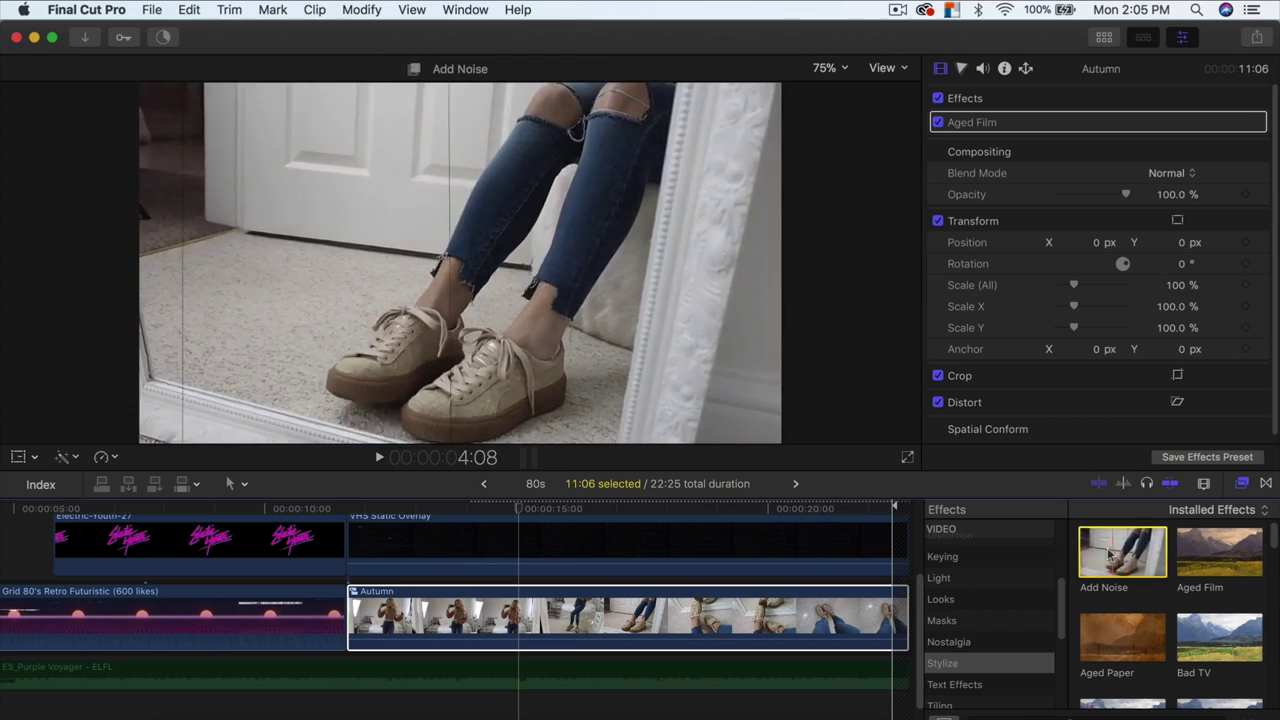
left_click_drag(1090, 558, 745, 612)
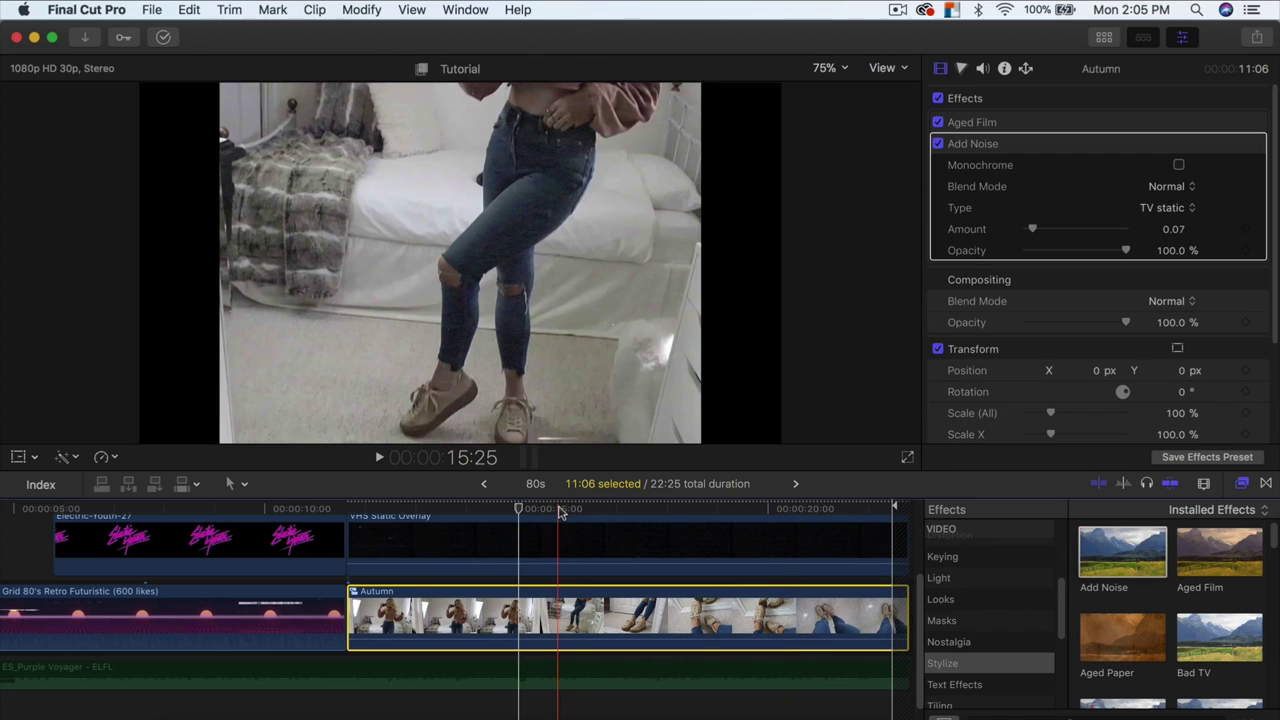
left_click_drag(558, 508, 428, 508)
Turn Aged Film Scratches down to 0 and lower the Add Noise Amount to 0.04.
left_click(1184, 126)
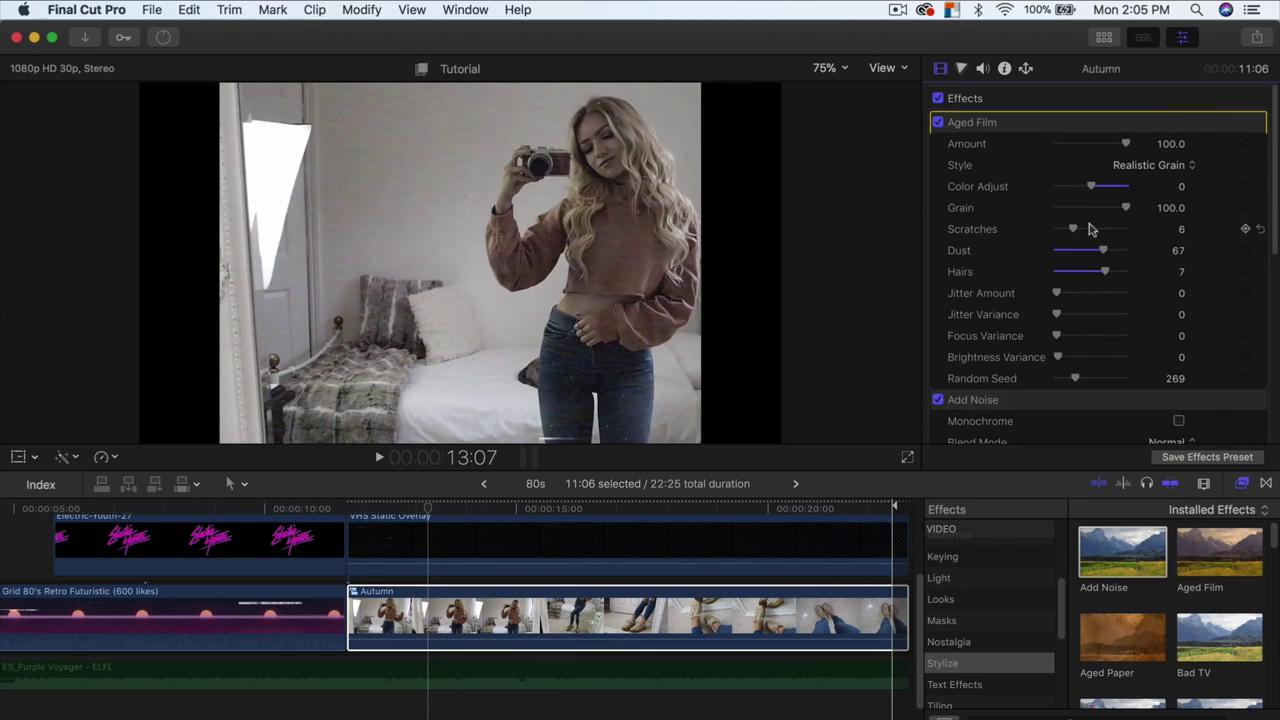
left_click_drag(1030, 231, 1022, 231)
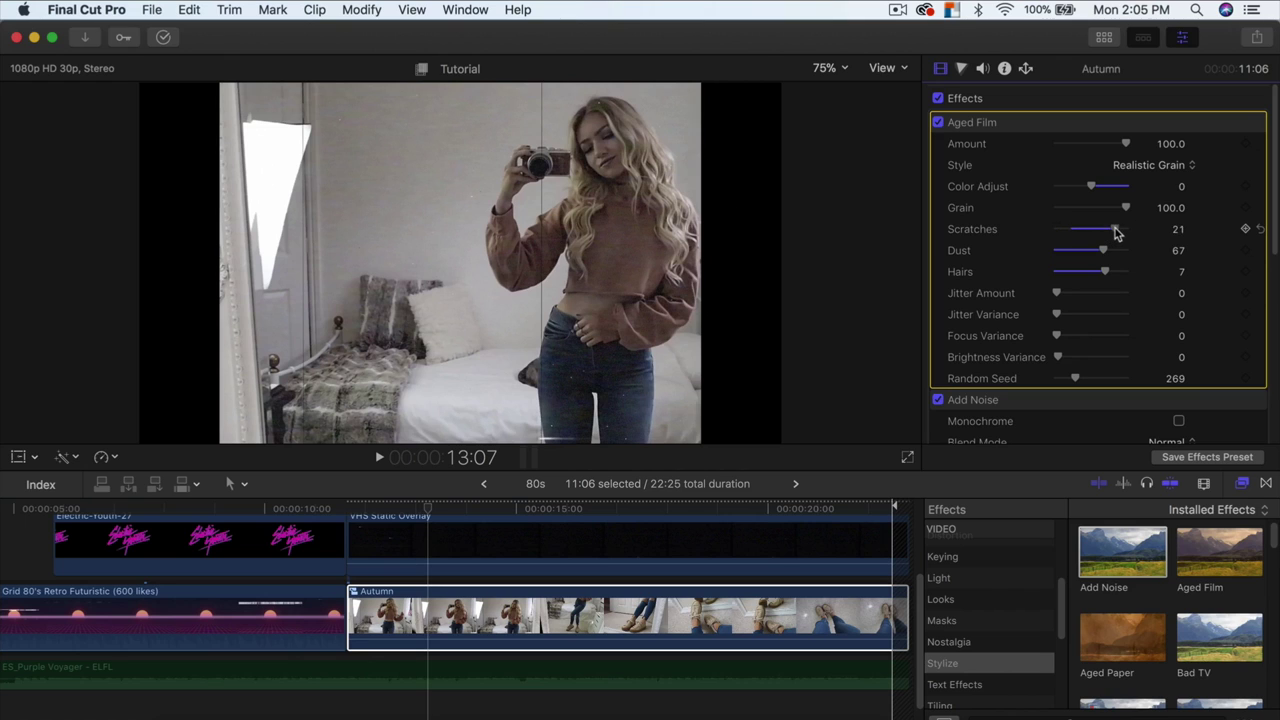
left_click(1238, 98)
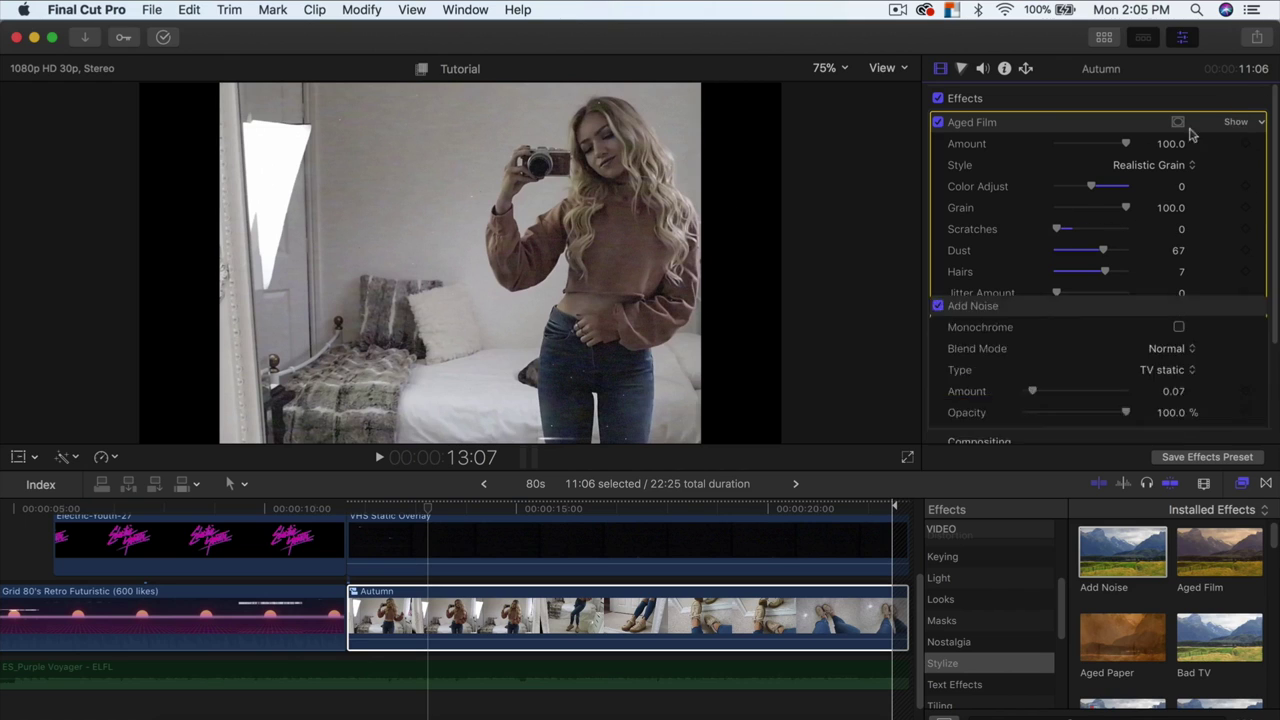
left_click(1040, 150)
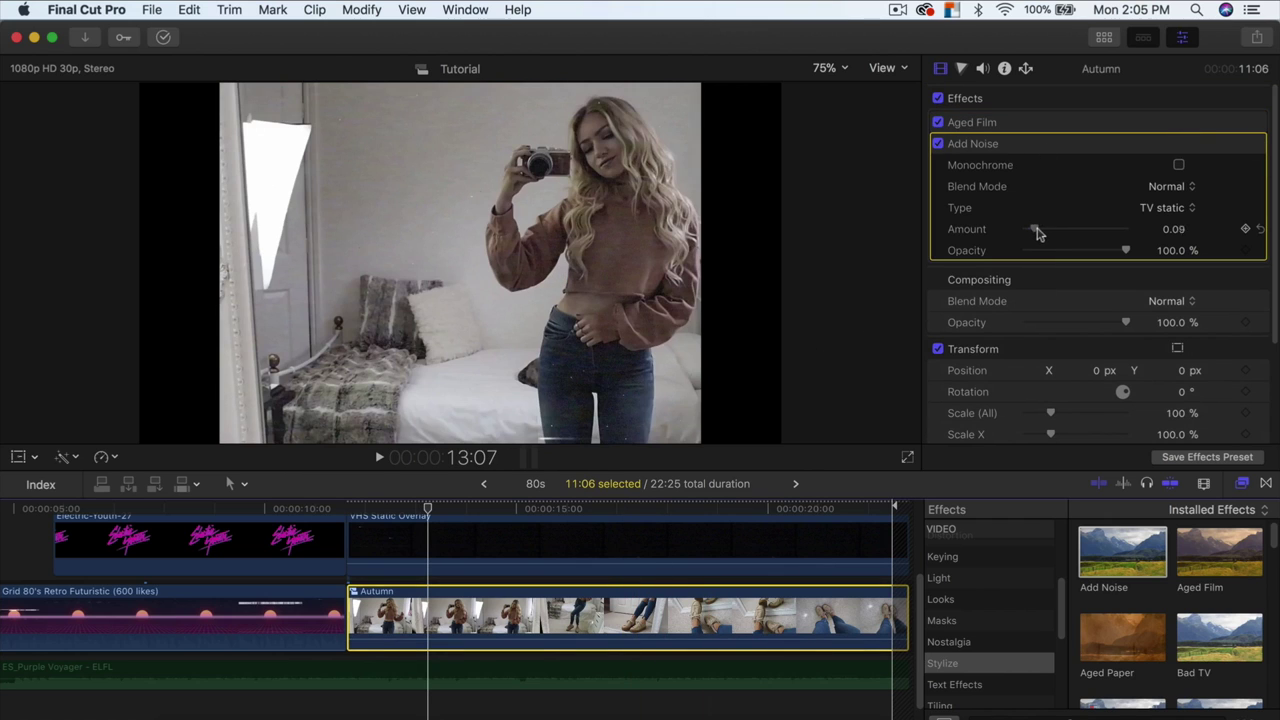
left_click_drag(1114, 233, 1017, 232)
left_click(1175, 208)
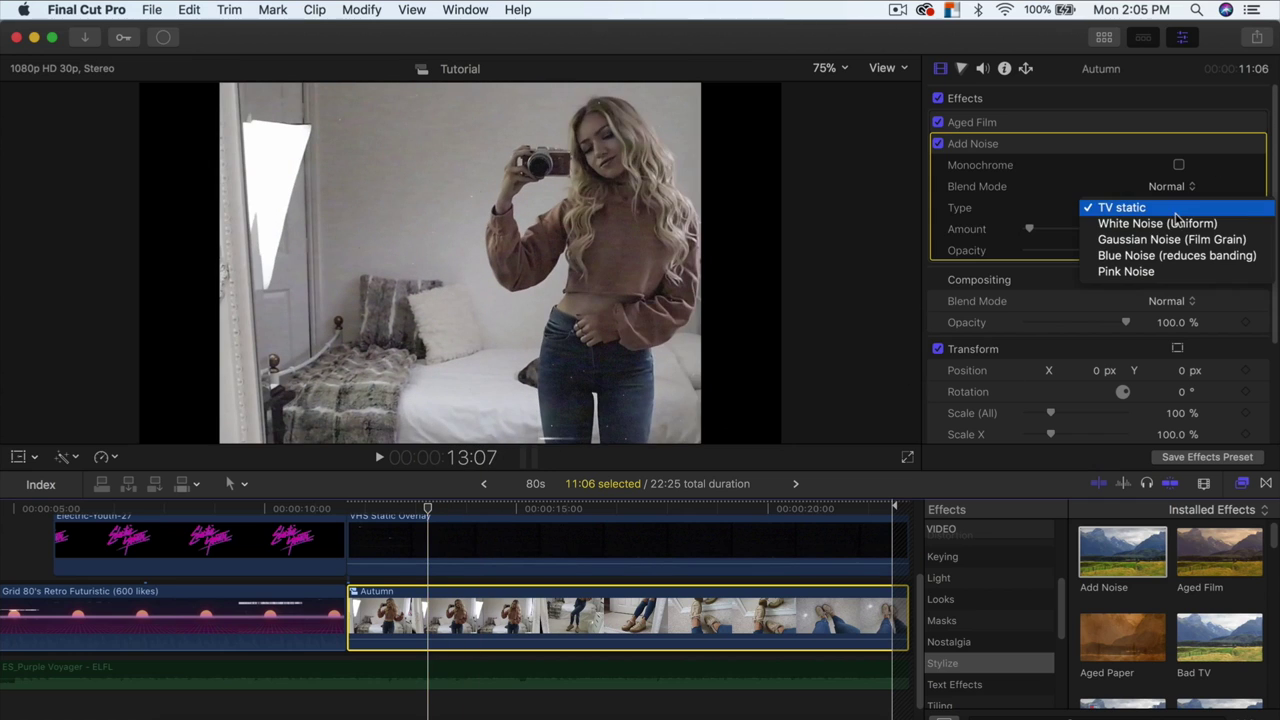
left_click(1138, 224)
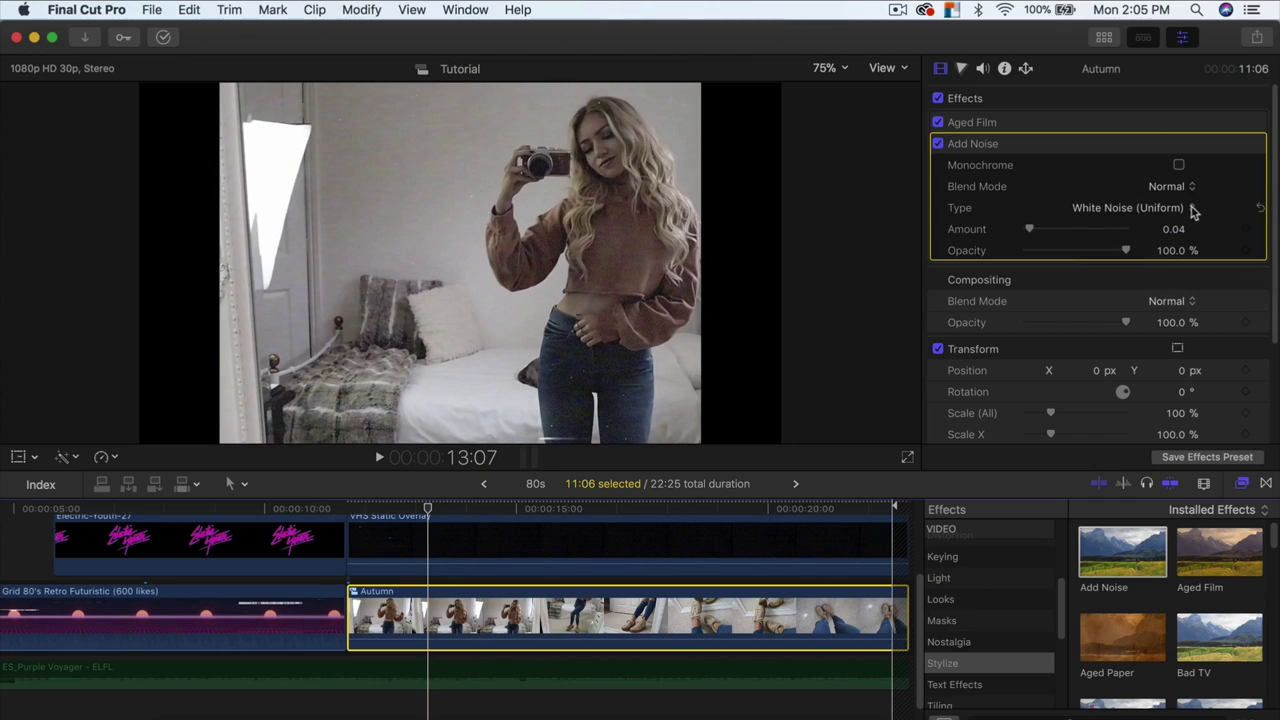
left_click(1175, 208)
left_click(1165, 223)
left_click(1172, 208)
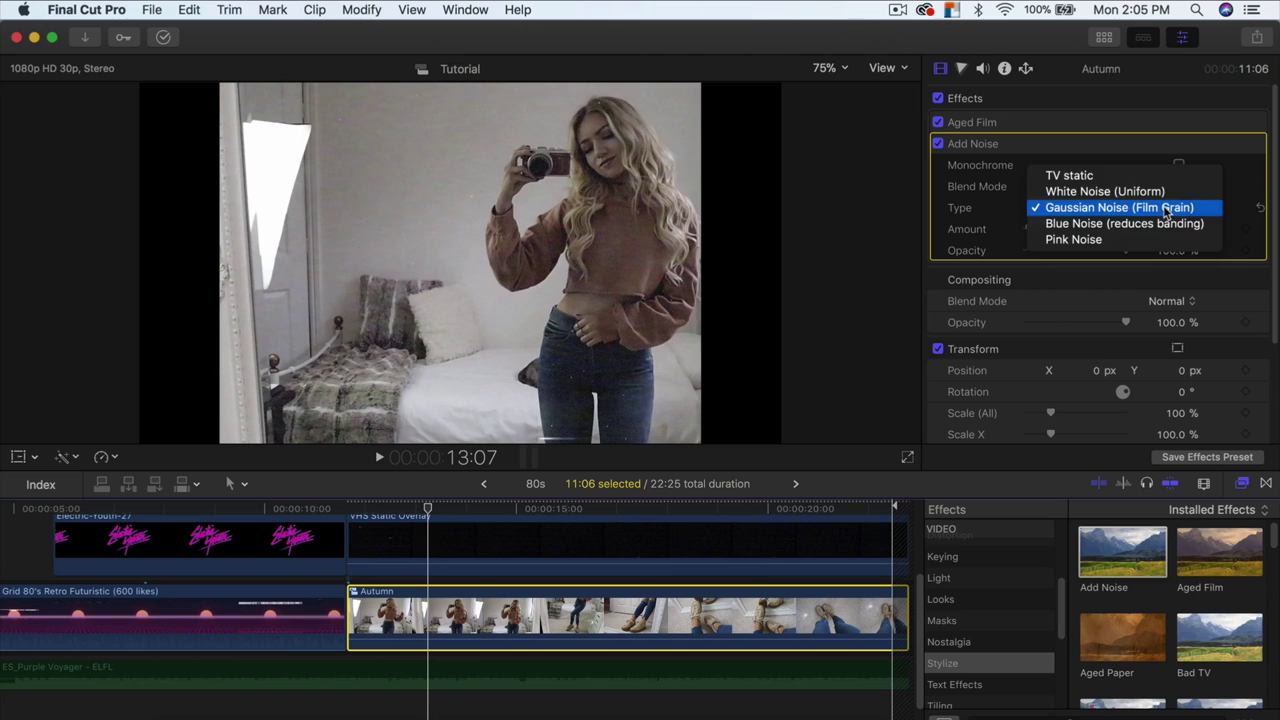
left_click(1069, 176)
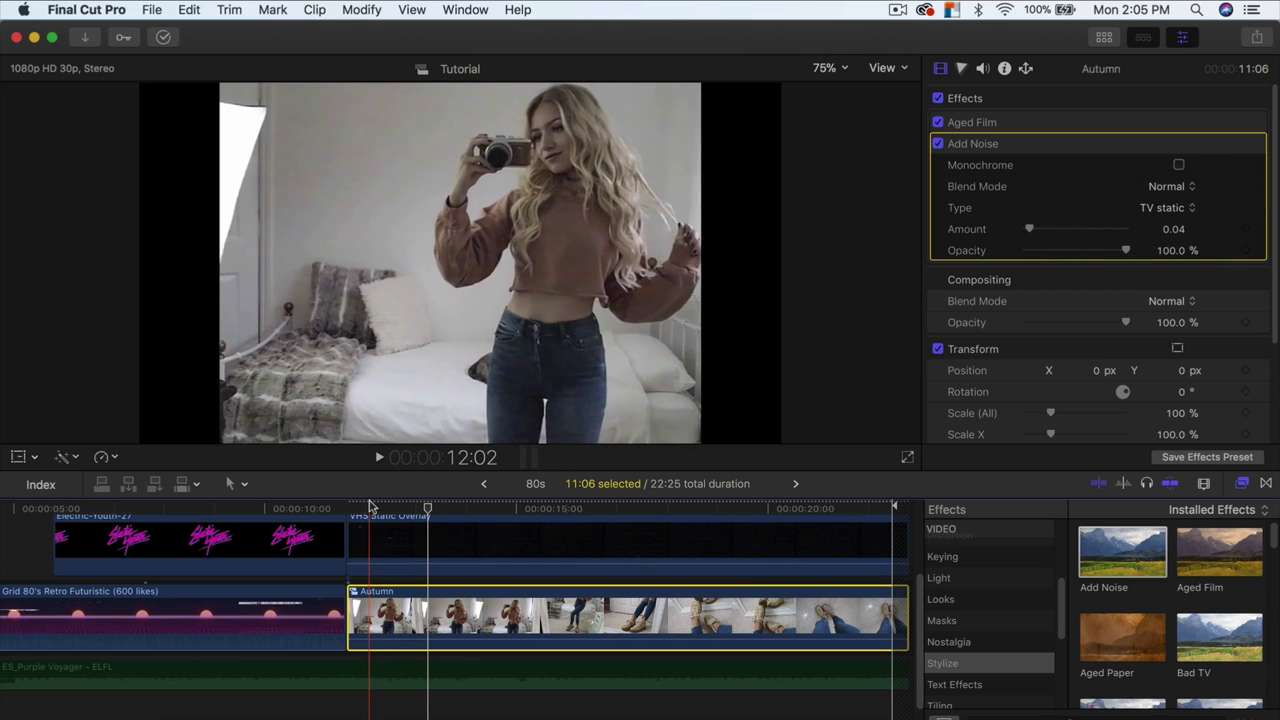
key("space")
left_click(907, 460)
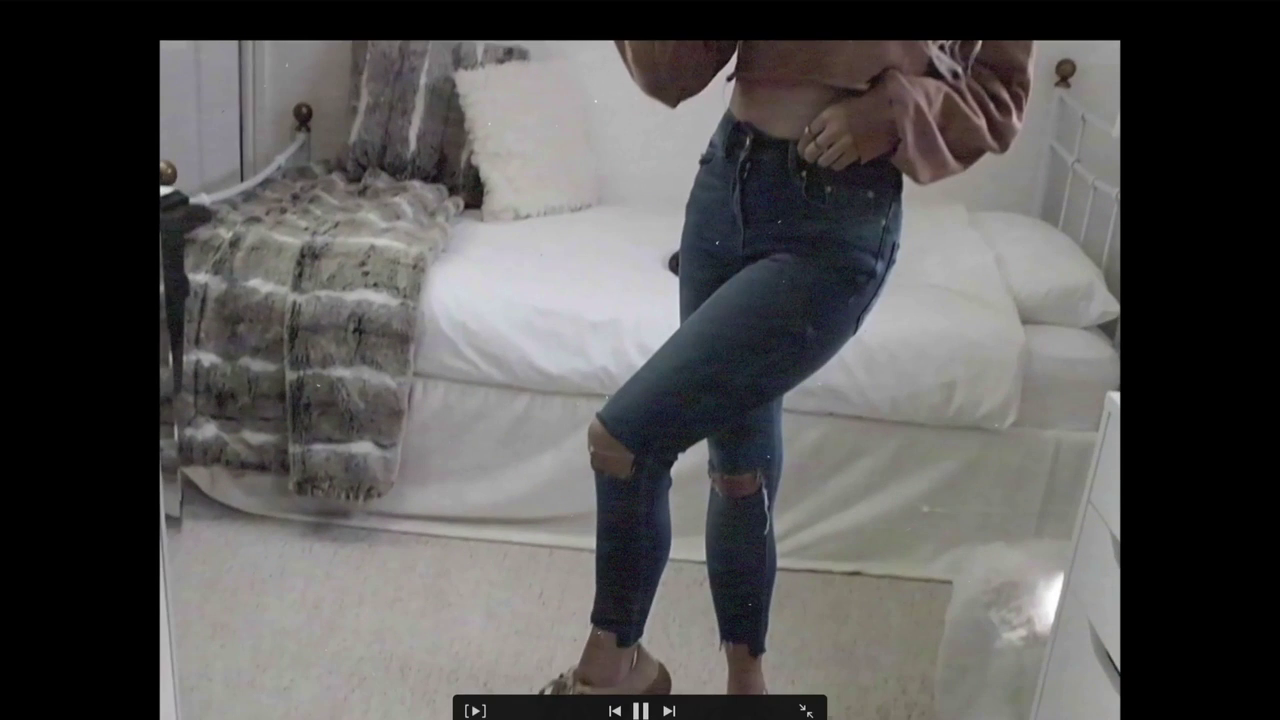
key("Escape")
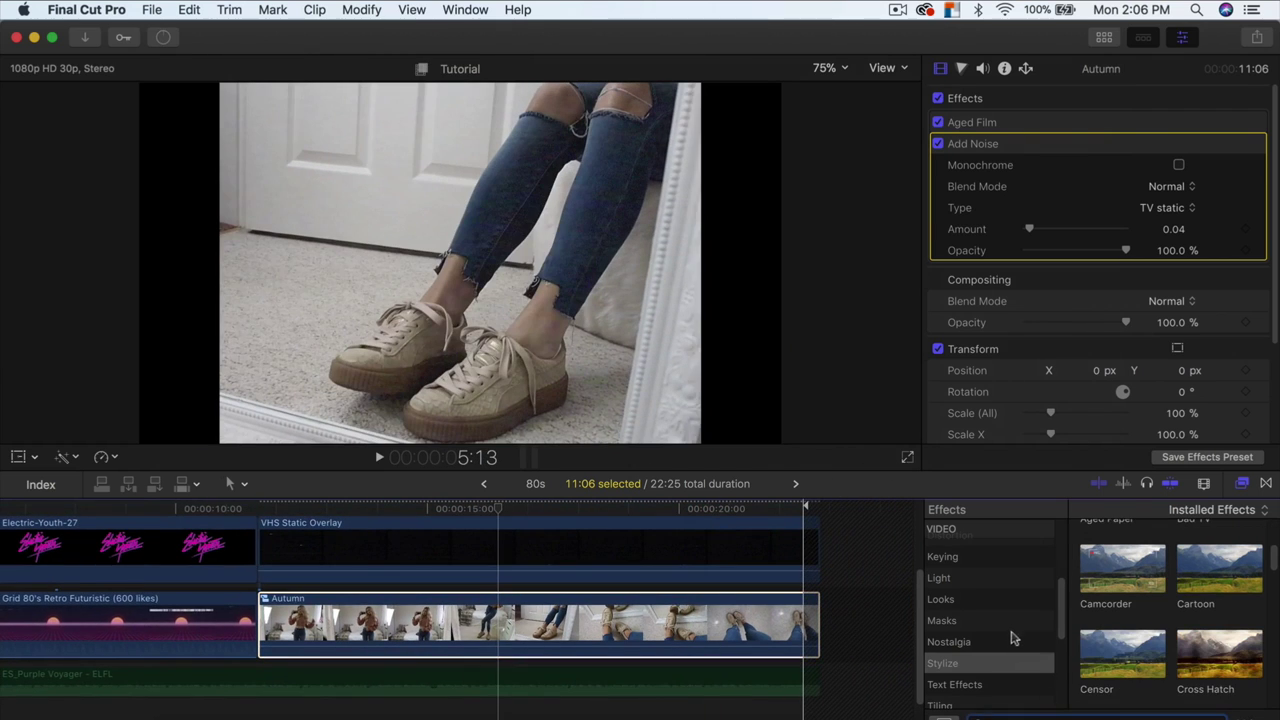
Search for 'prism', apply Prism to the Autumn clip, and move it to the top of the effects.
scroll(990, 580, "up", 5)
left_click(990, 530)
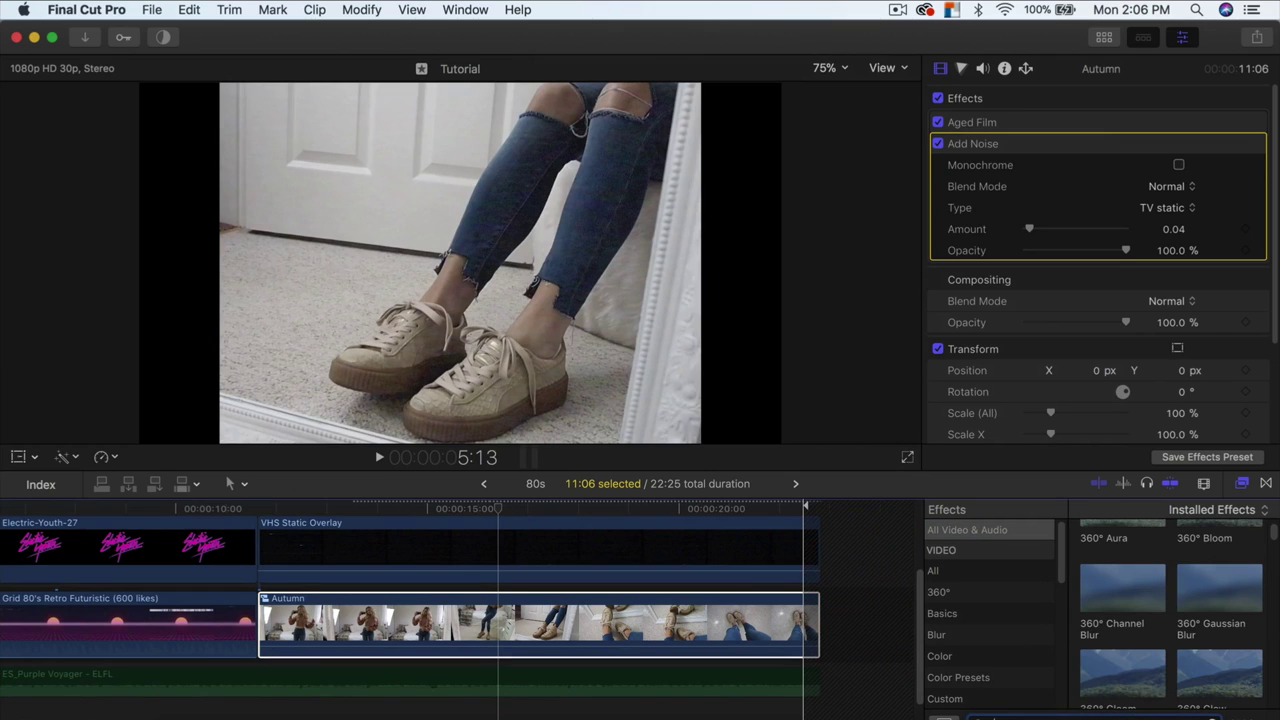
type("prism")
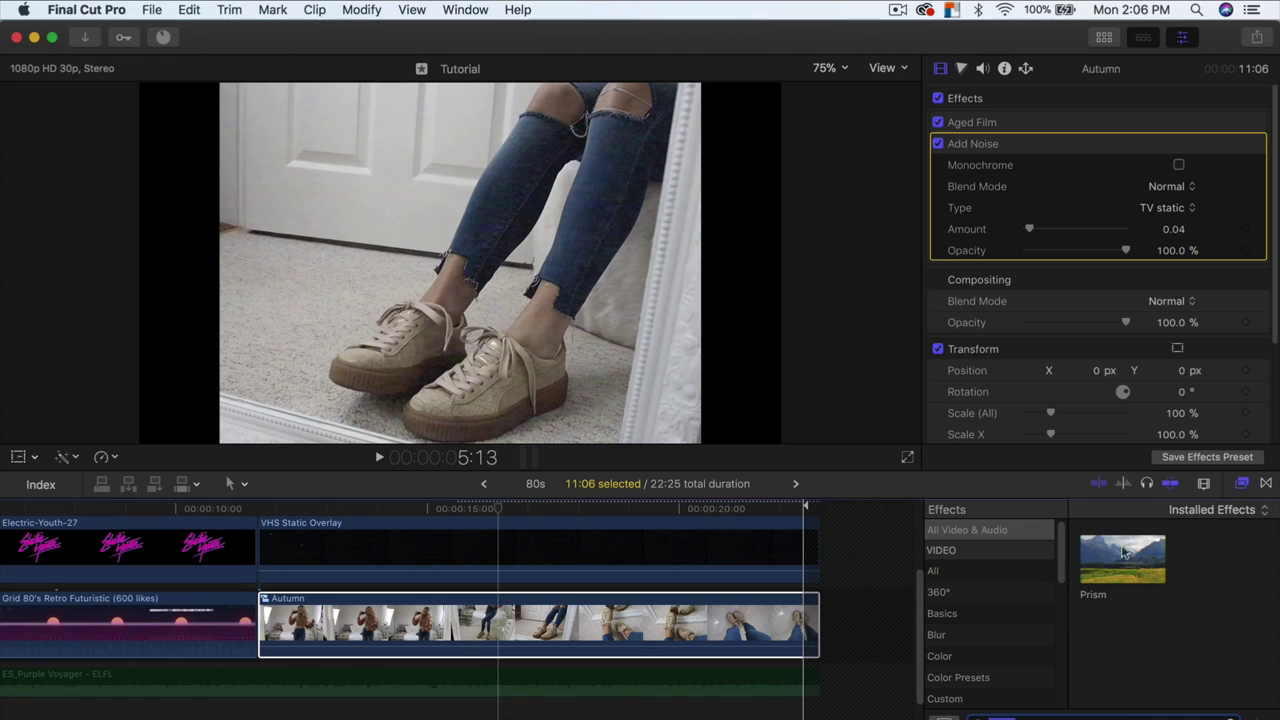
left_click_drag(1122, 553, 700, 615)
scroll(640, 530, "left", 3)
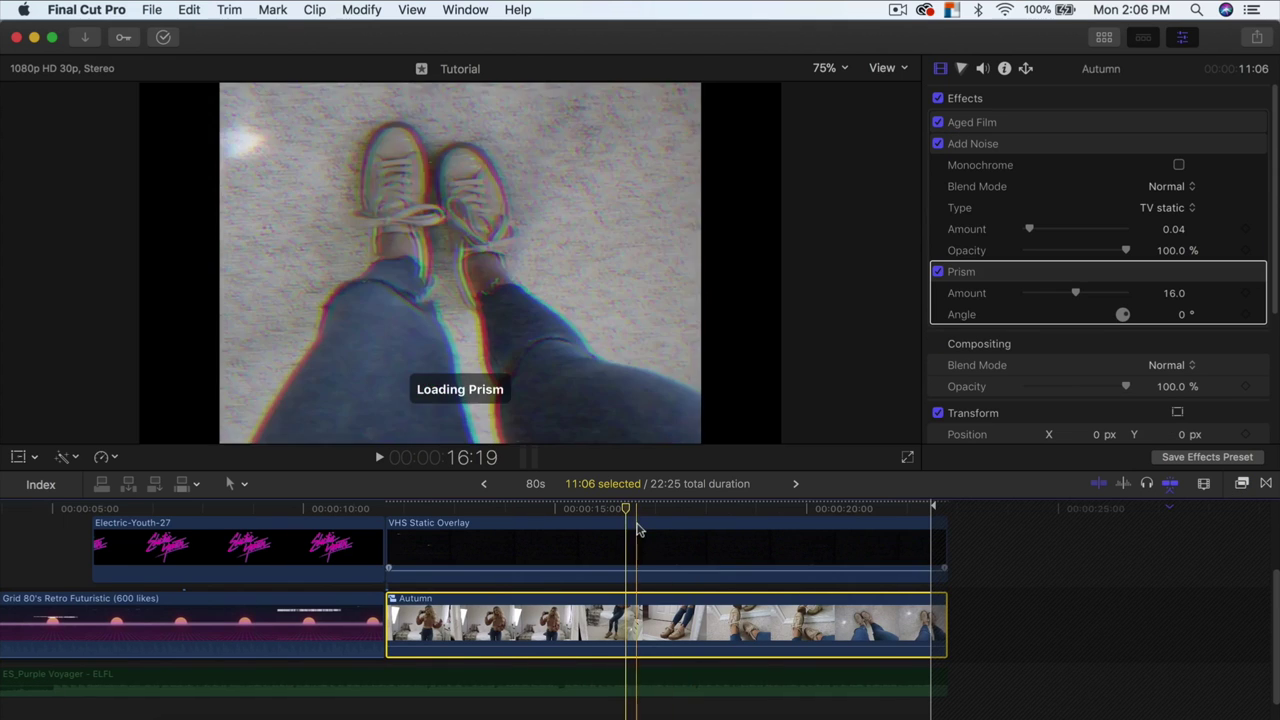
left_click_drag(637, 530, 557, 511)
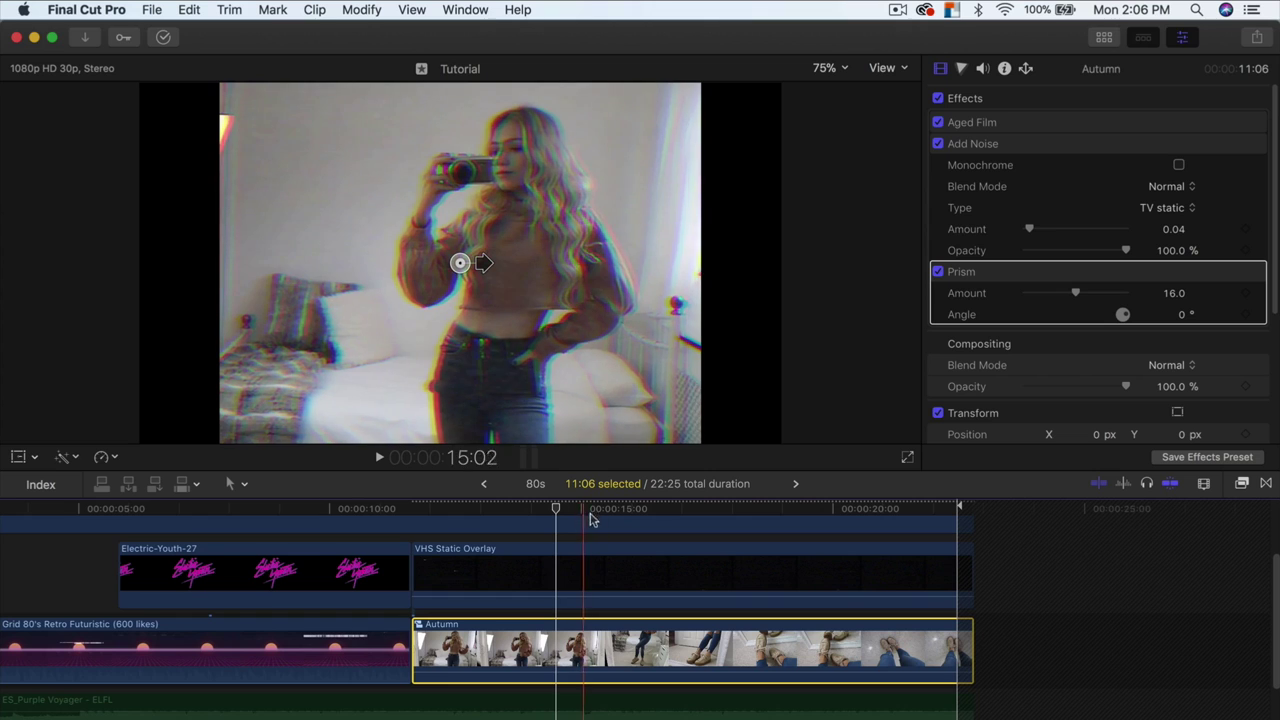
left_click_drag(1036, 284, 1035, 146)
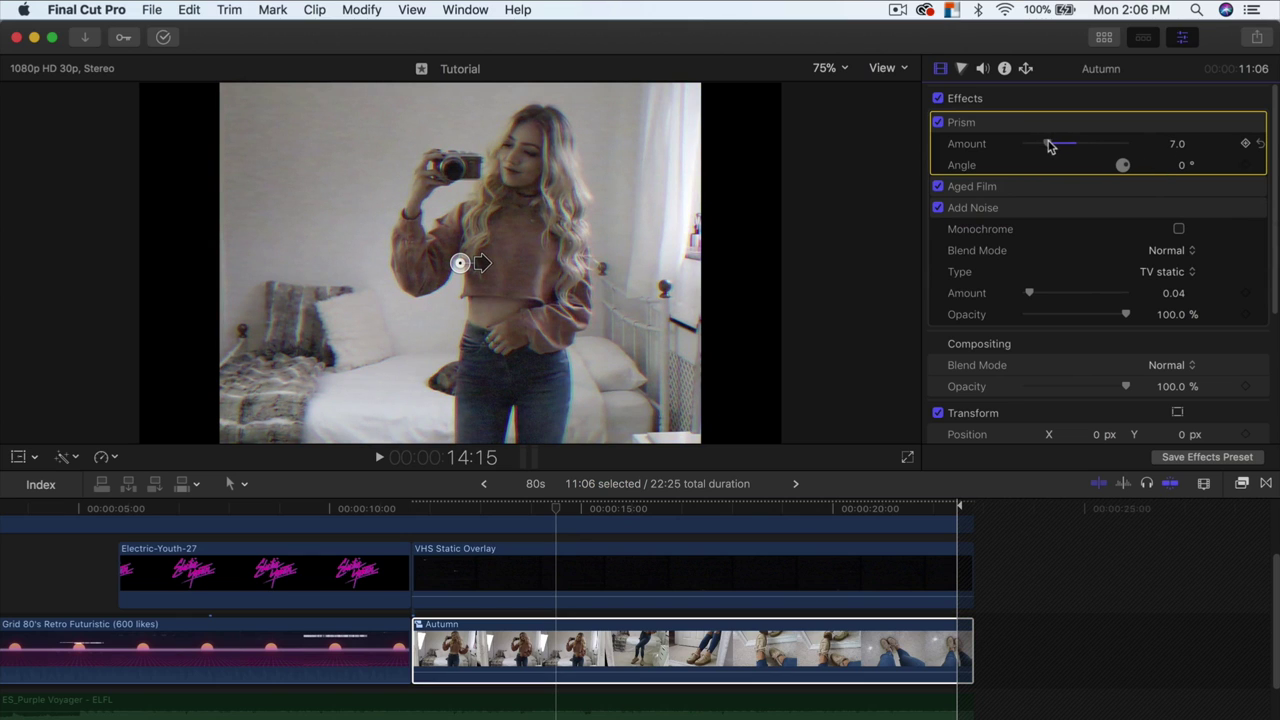
Commit the Prism amount of 7.0 and review the Autumn clip full screen.
left_click(908, 458)
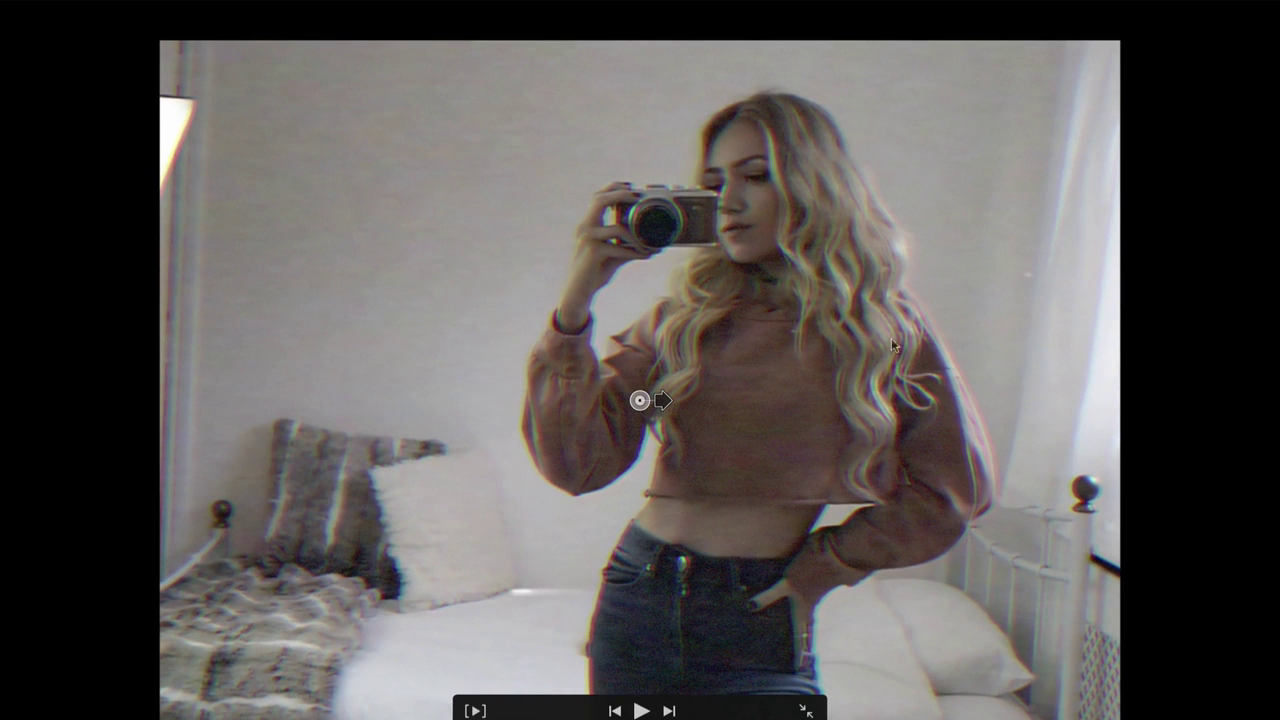
key("Escape")
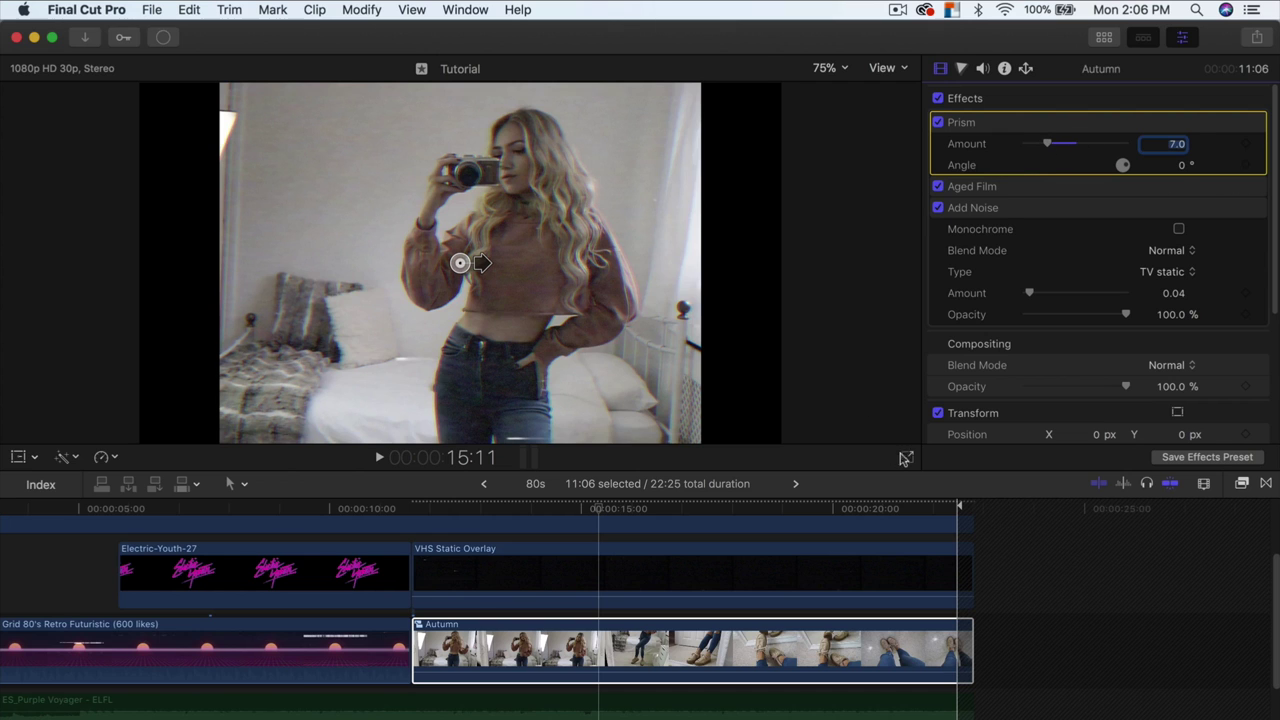
key("Return")
key("slash")
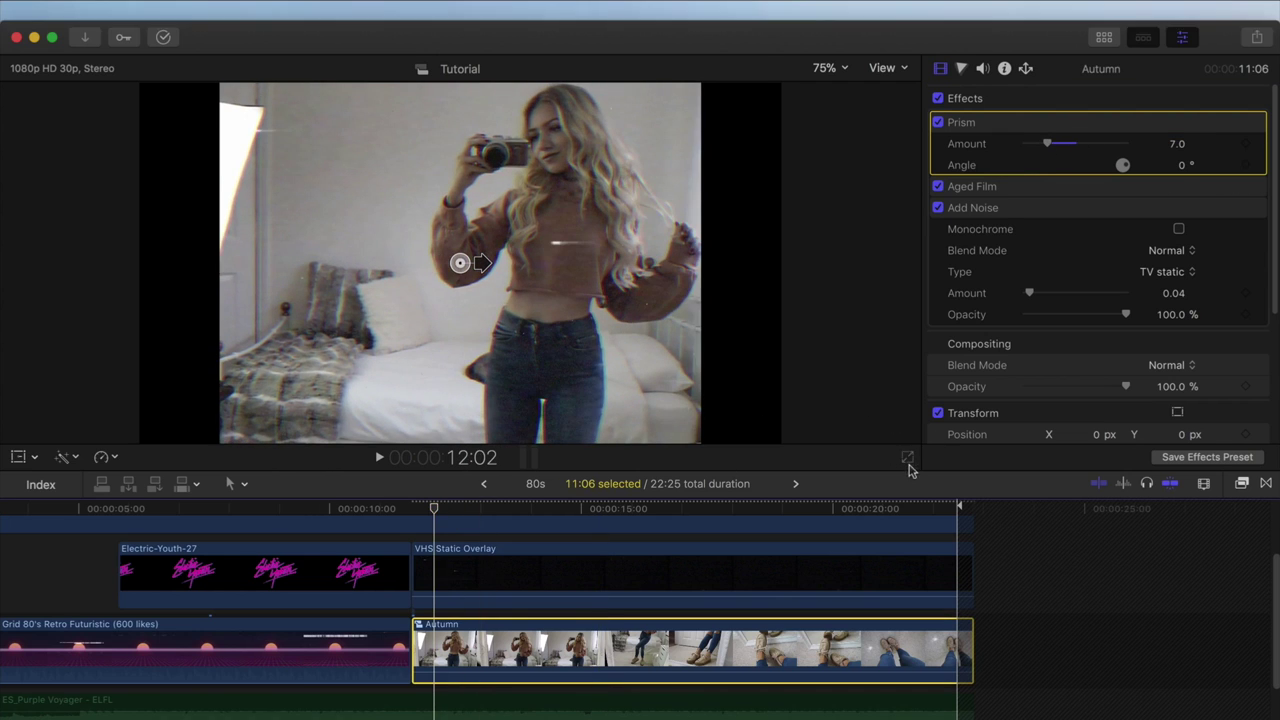
left_click(907, 459)
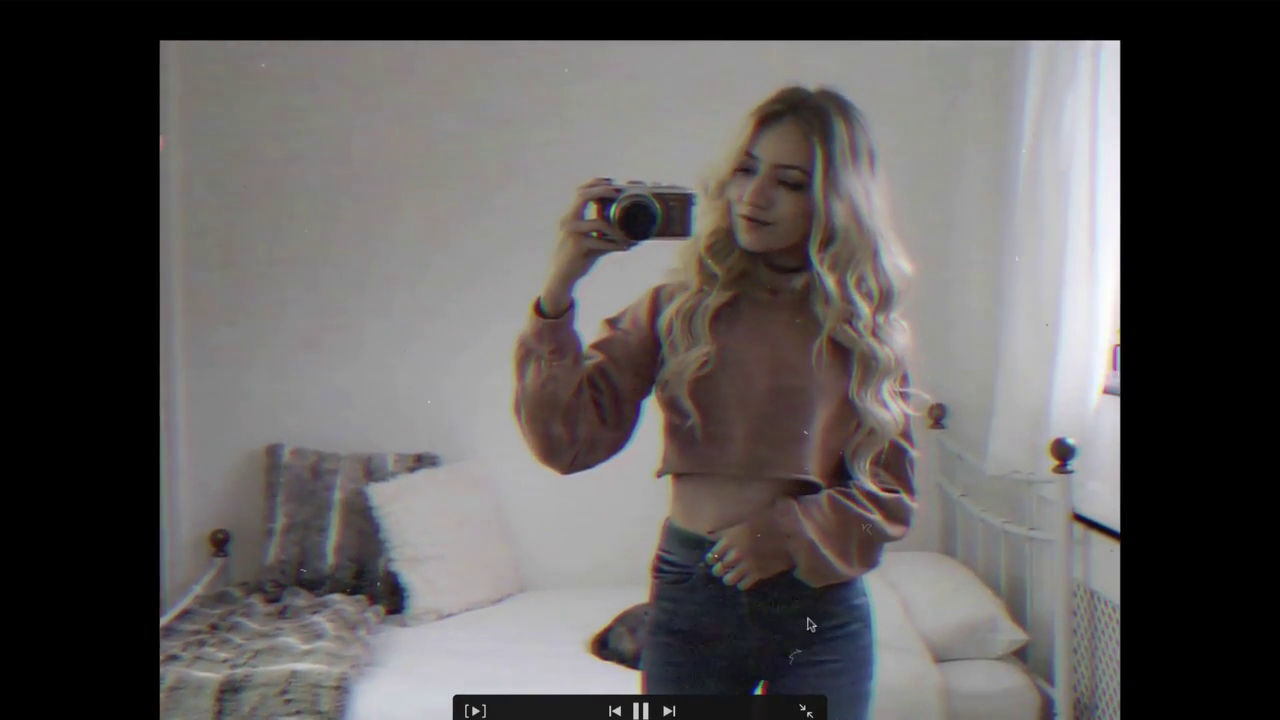
key("space")
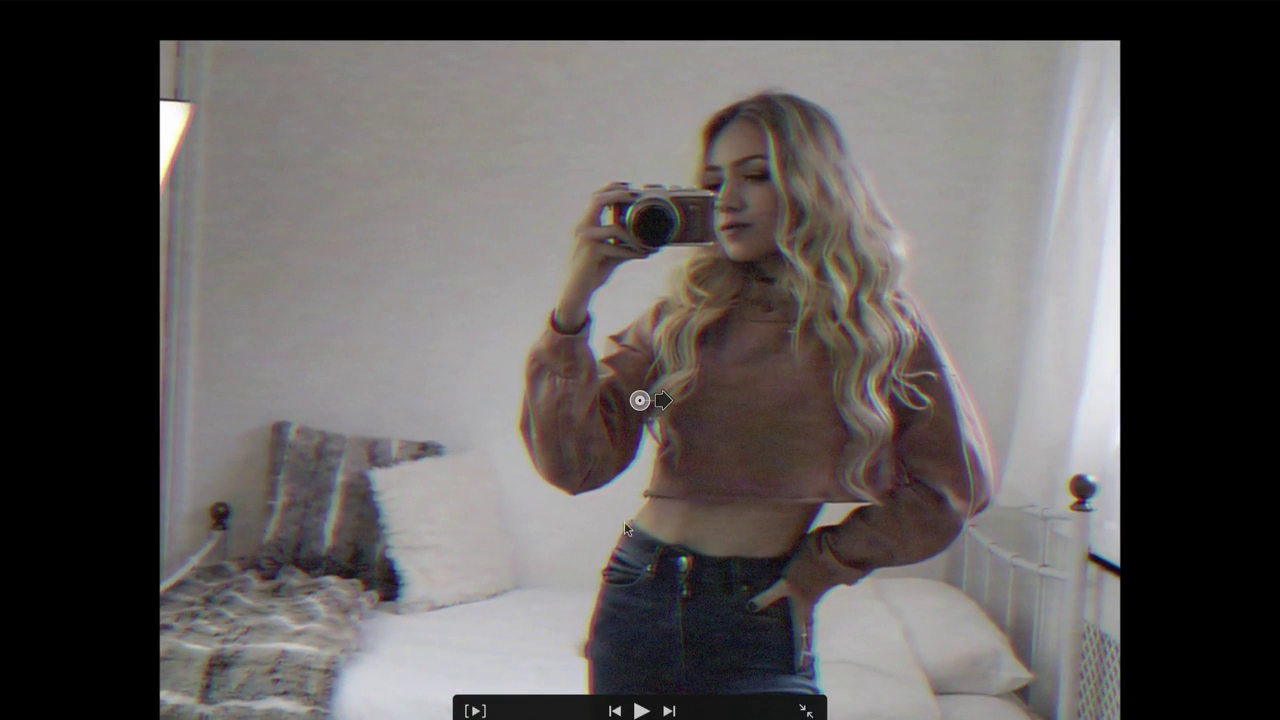
key("Escape")
left_click_drag(628, 508, 725, 510)
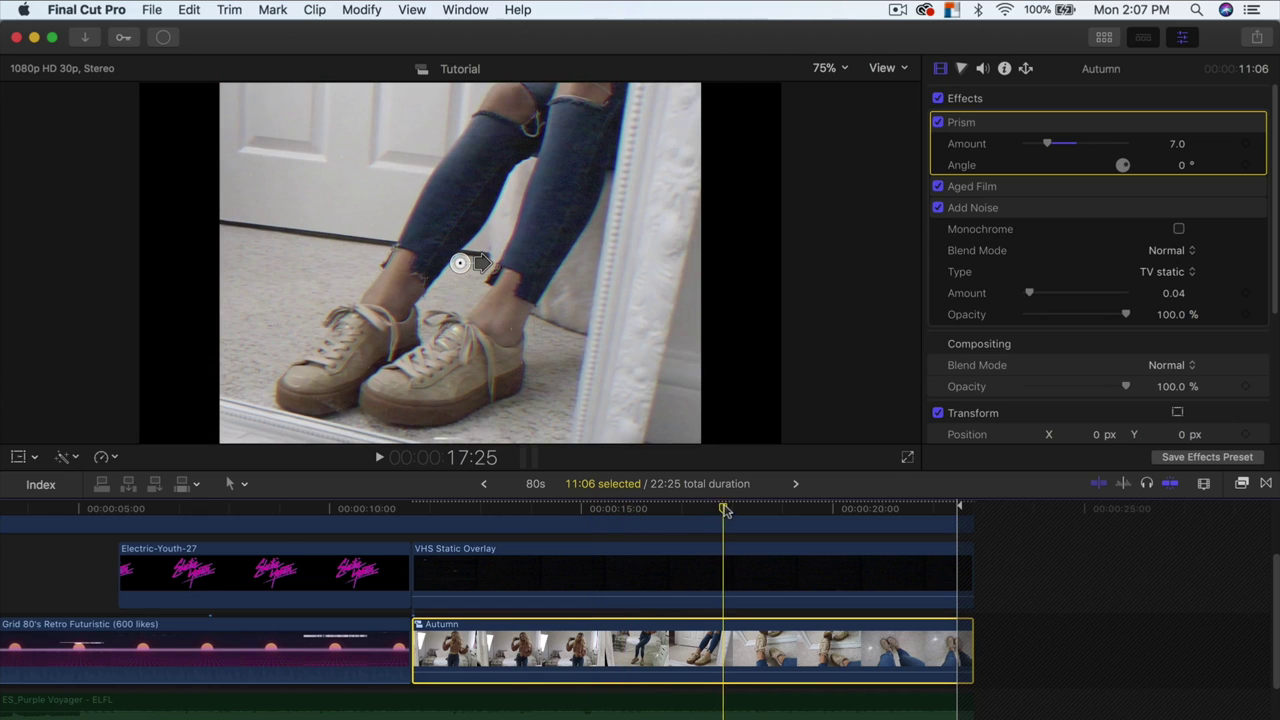
left_click(505, 508)
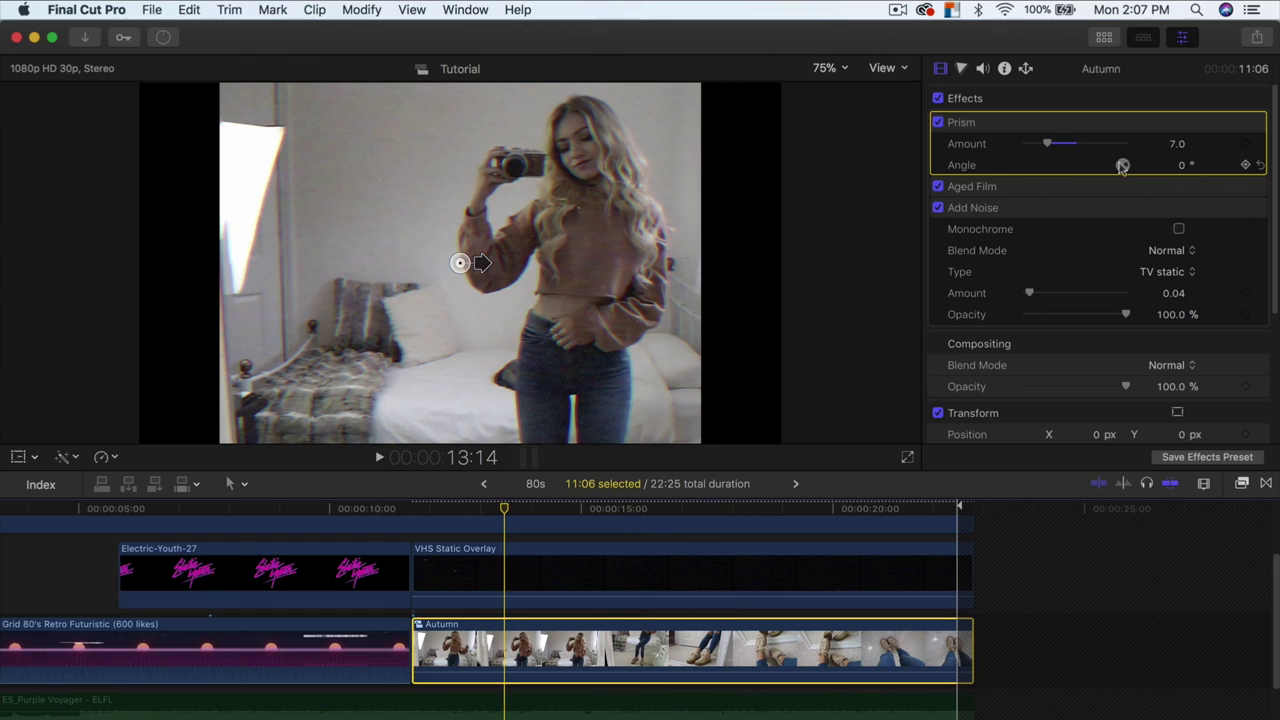
Set the Prism angle to 180°, then test the strength slider and leave Amount at 7.0.
left_click(1183, 167)
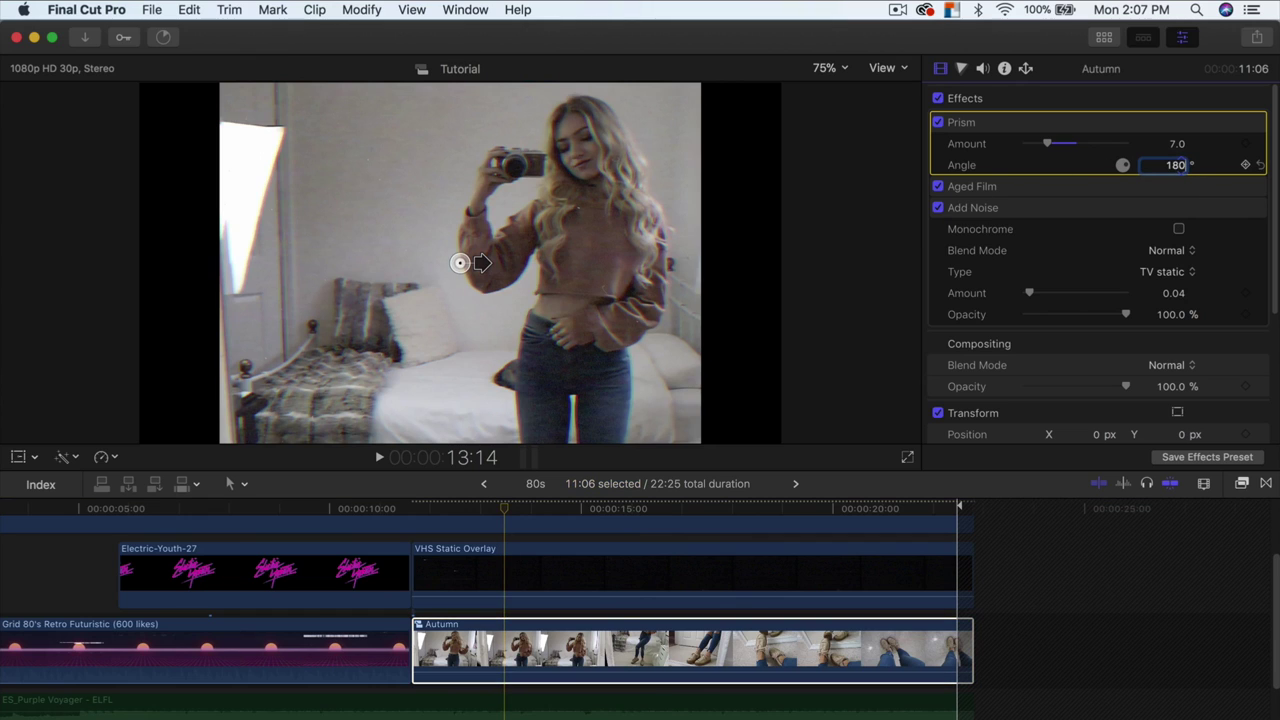
key("Return")
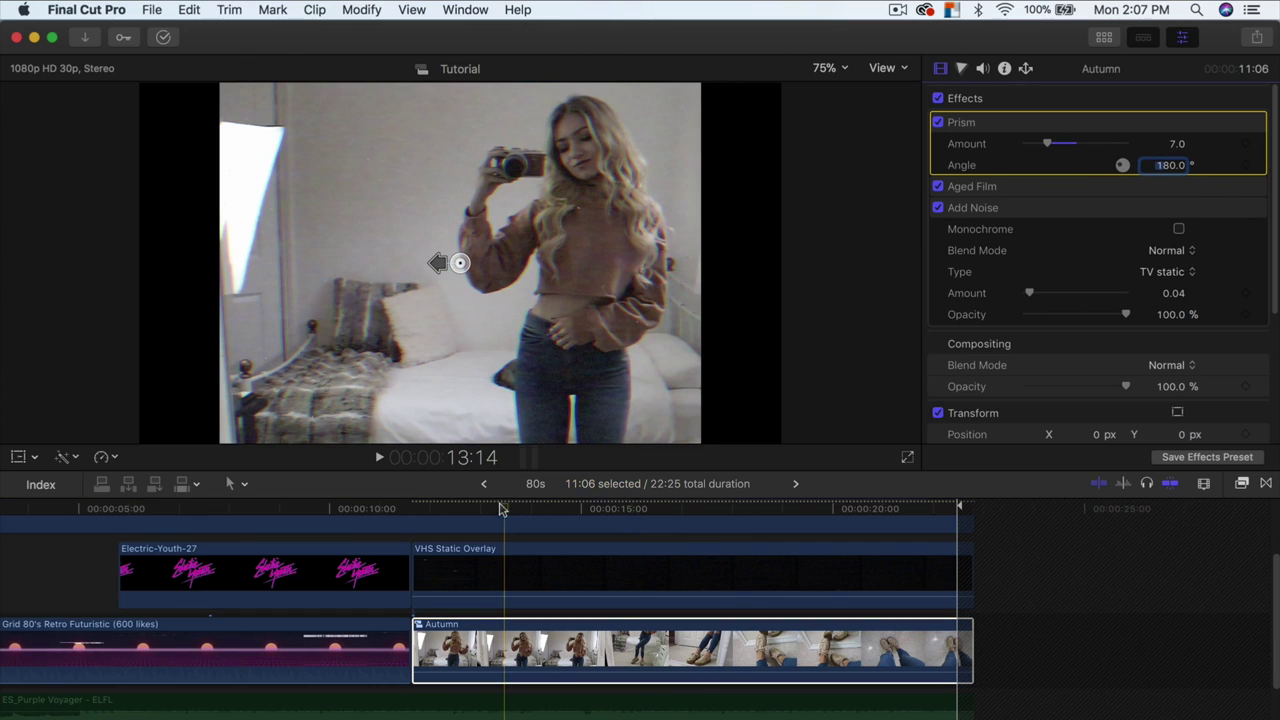
left_click_drag(502, 509, 685, 528)
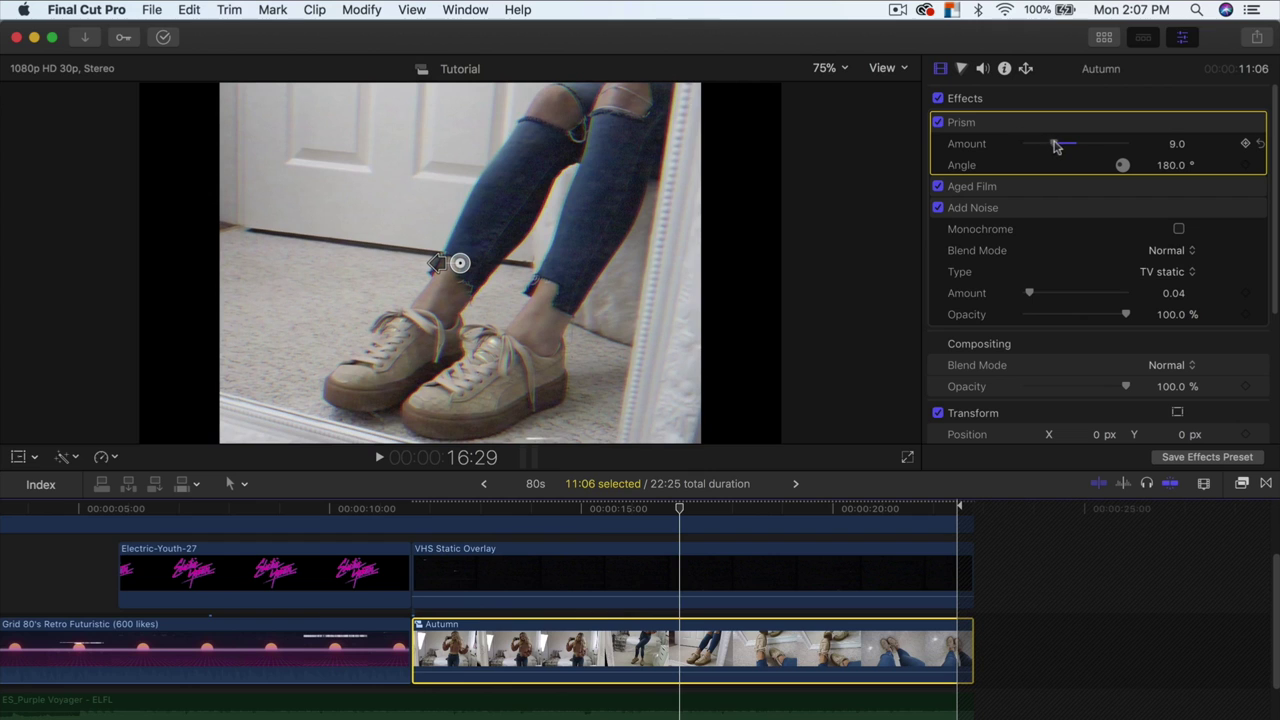
left_click_drag(1090, 149, 1002, 147)
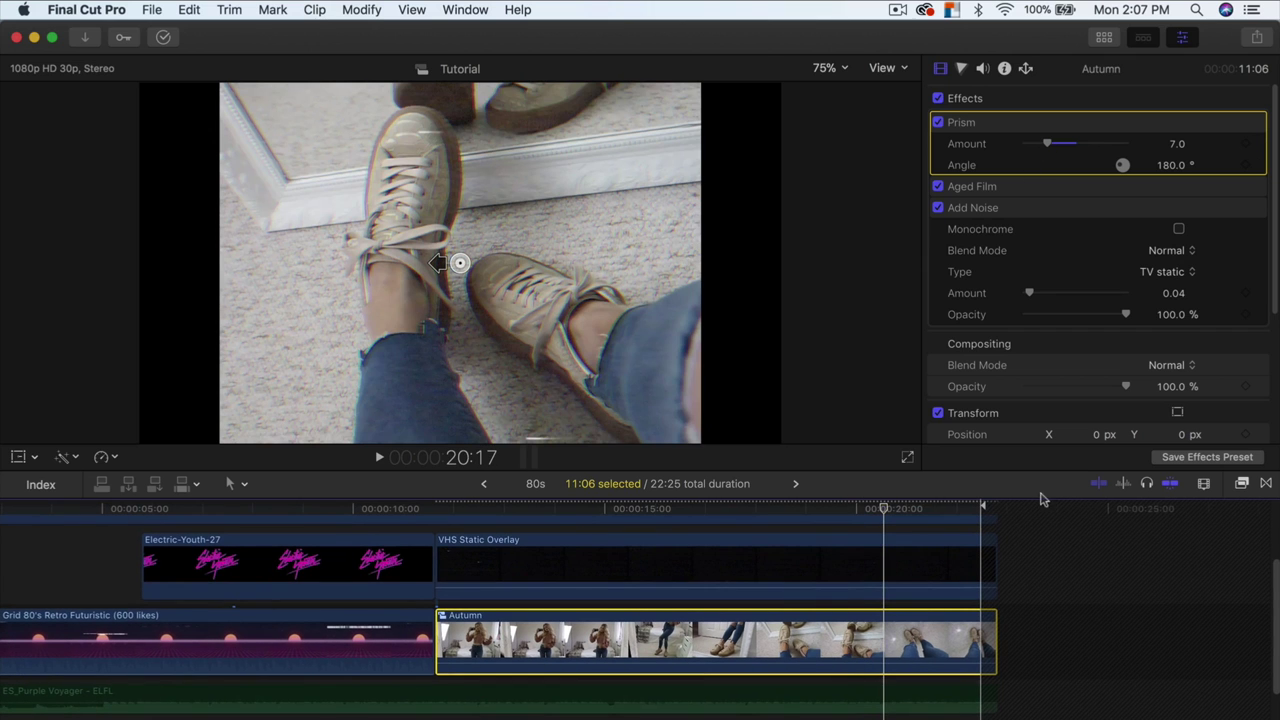
left_click_drag(958, 495, 85, 510)
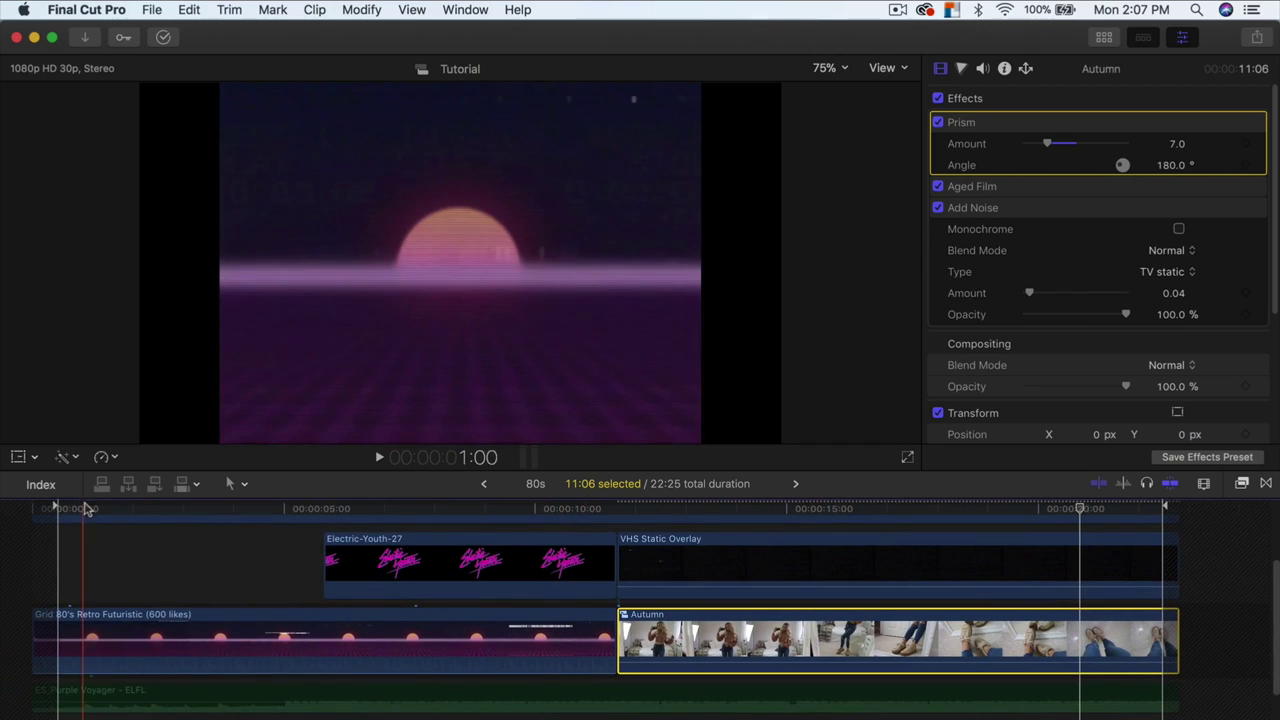
Scrub through the intro toward the Autumn clip and hide the Inspector to widen the viewer.
scroll(400, 560, "up", 1)
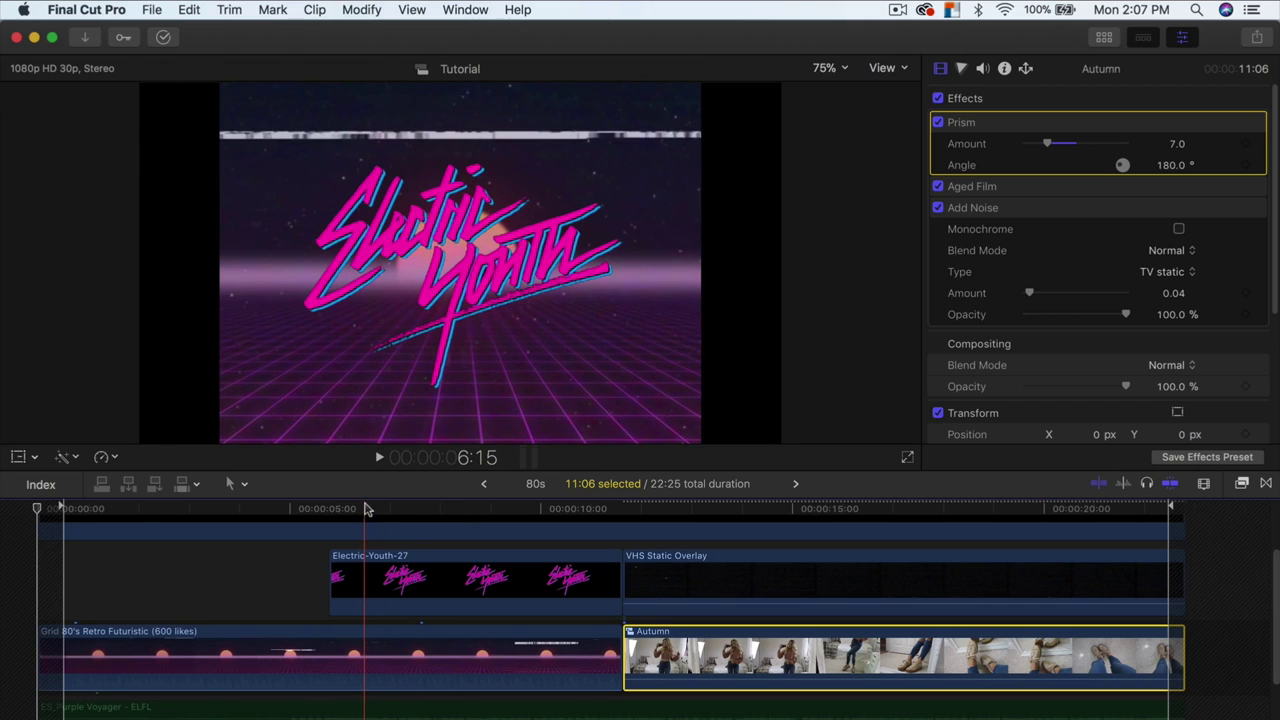
left_click_drag(365, 509, 787, 510)
left_click(1188, 39)
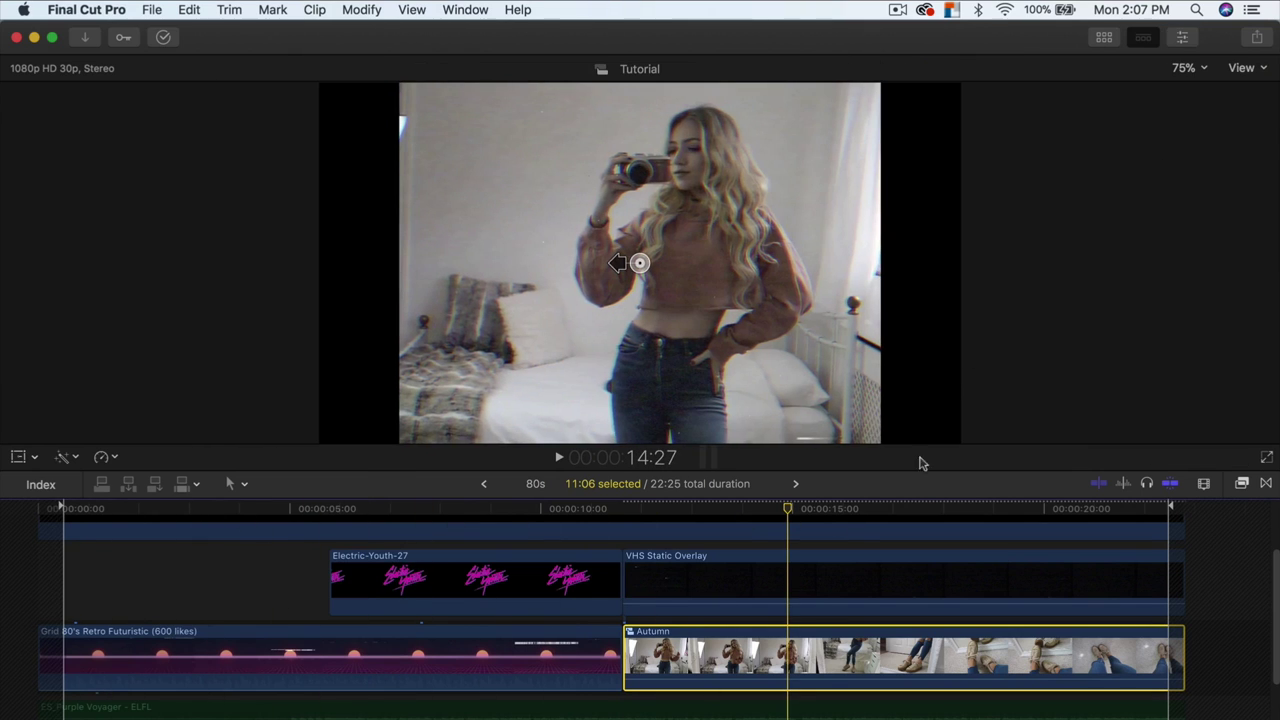
Replay the intro from the sunset opening to the Autumn clip and select the Purple Voyager track.
left_click(180, 509)
left_click_drag(213, 511, 612, 510)
scroll(671, 600, "down", 2)
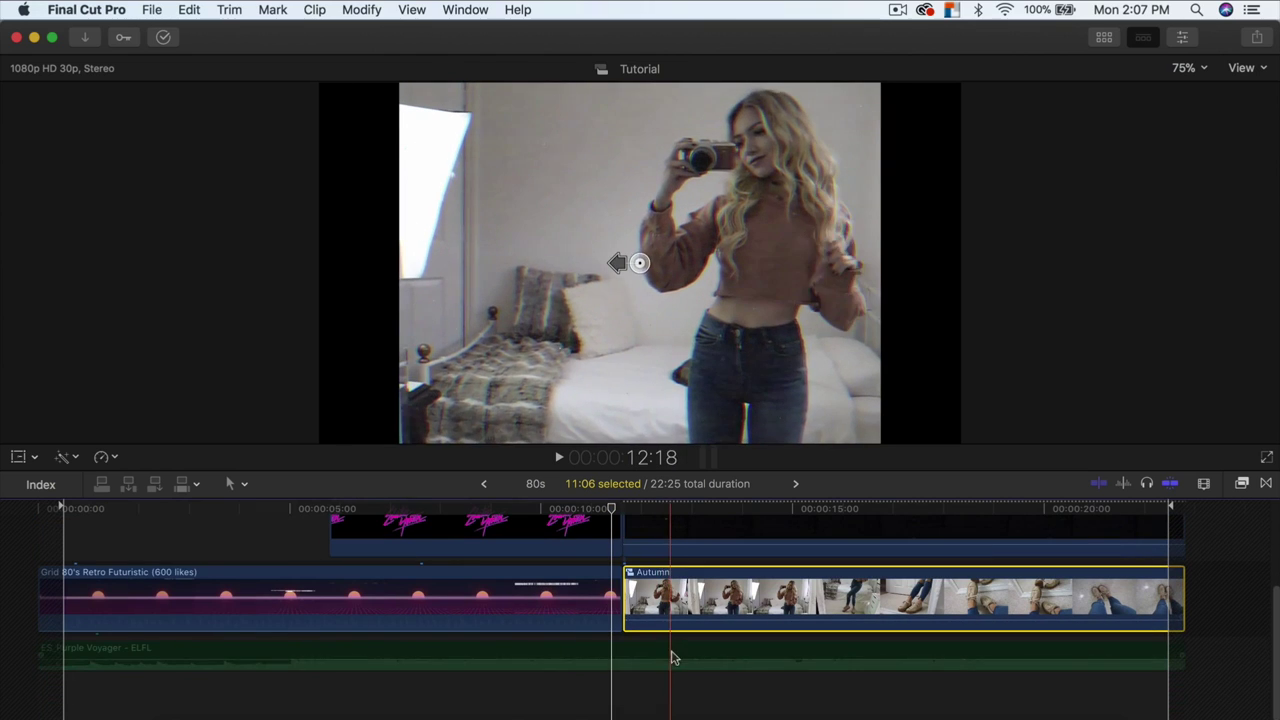
left_click(677, 651)
scroll(700, 650, "up", 1)
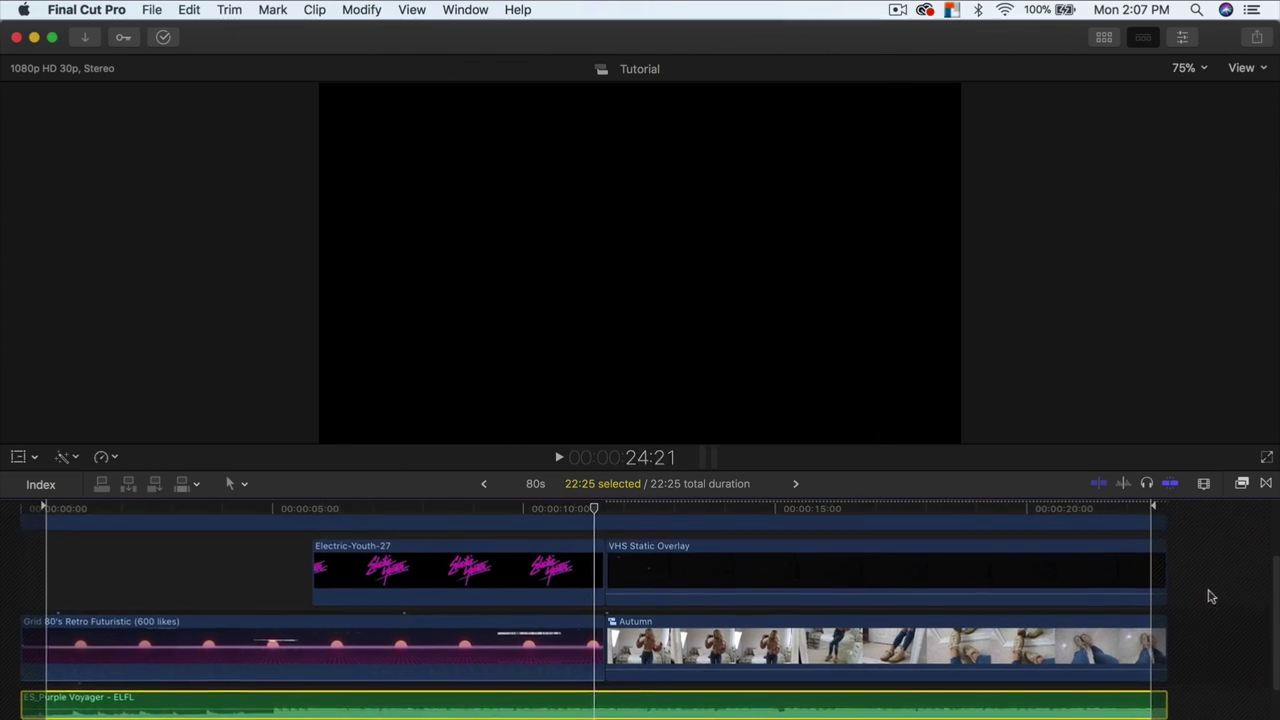
Step up to the TV timeline, then back inside the 80s compound clip.
scroll(1143, 560, "down", 2)
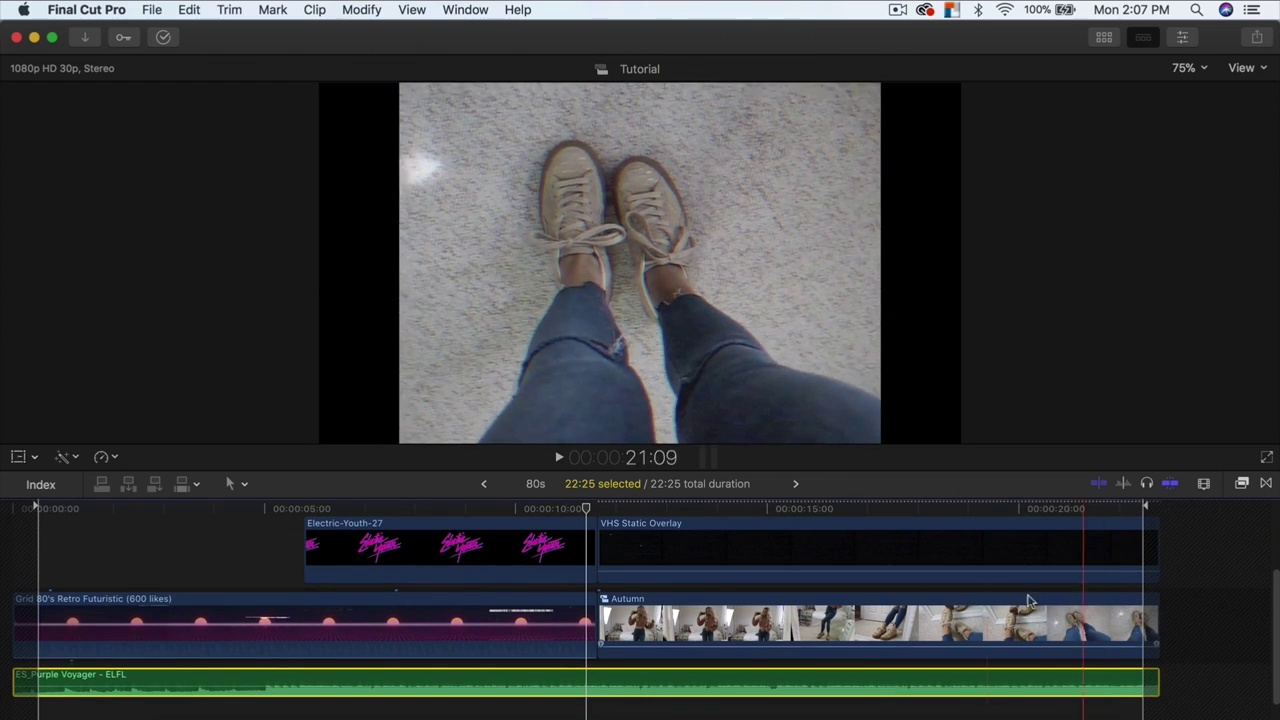
left_click(485, 487)
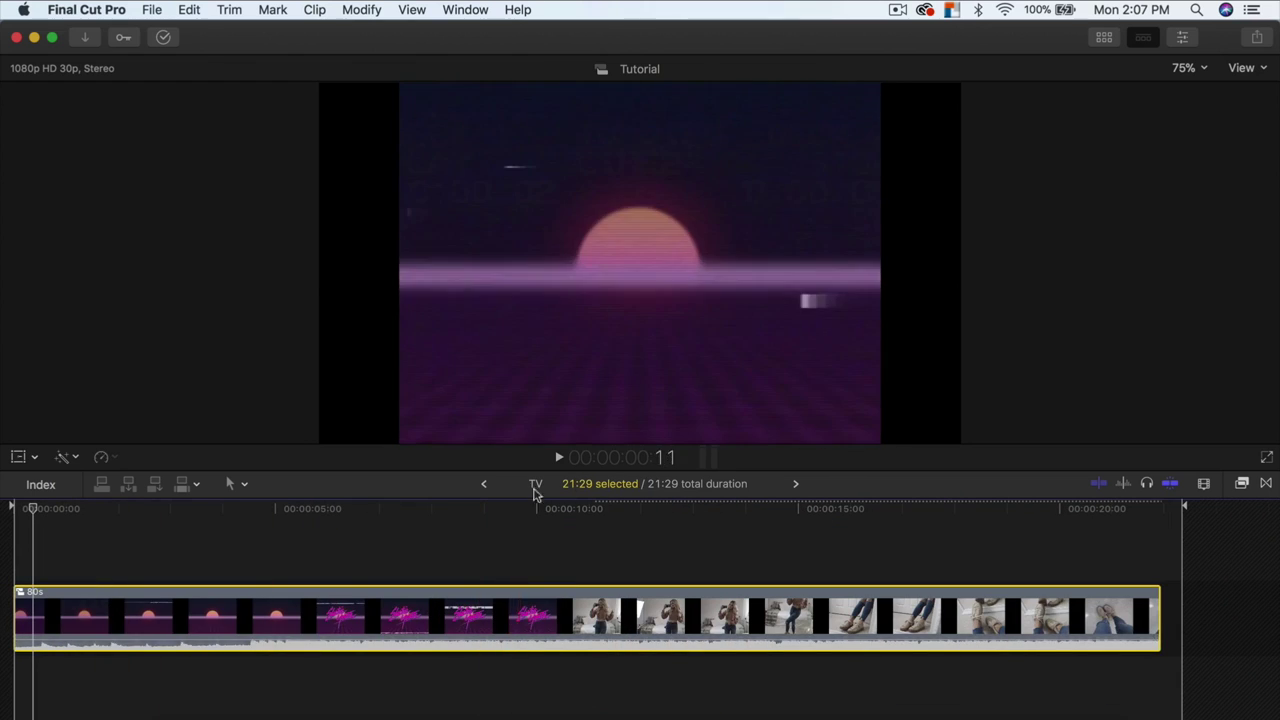
left_click(795, 487)
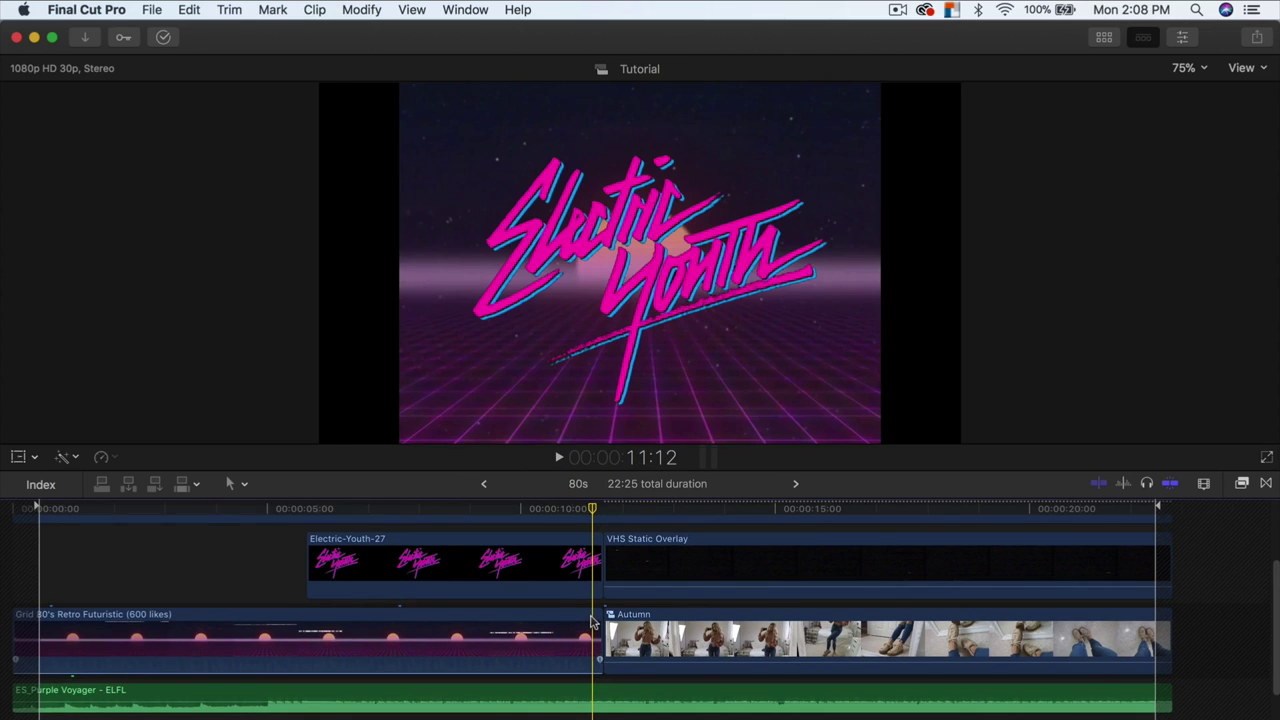
scroll(585, 617, "up", 2)
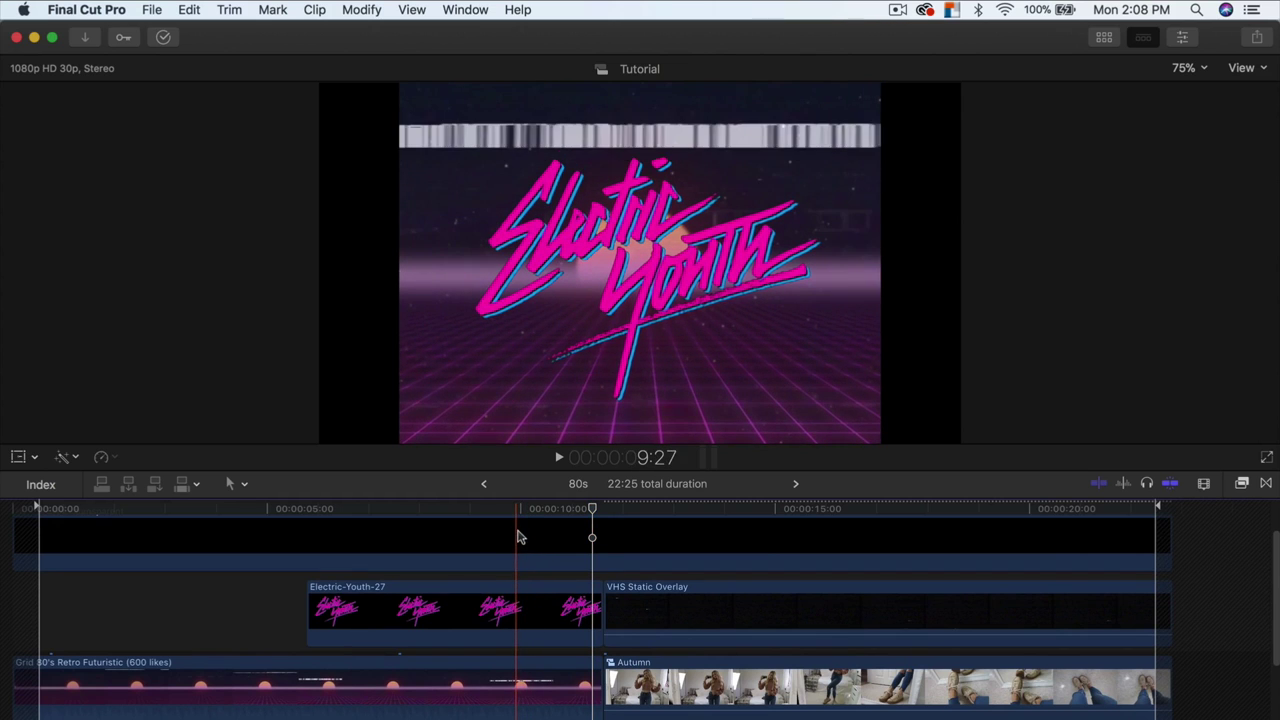
Return to the TV timeline, select the 80s compound clip and scrub through its start.
left_click(484, 488)
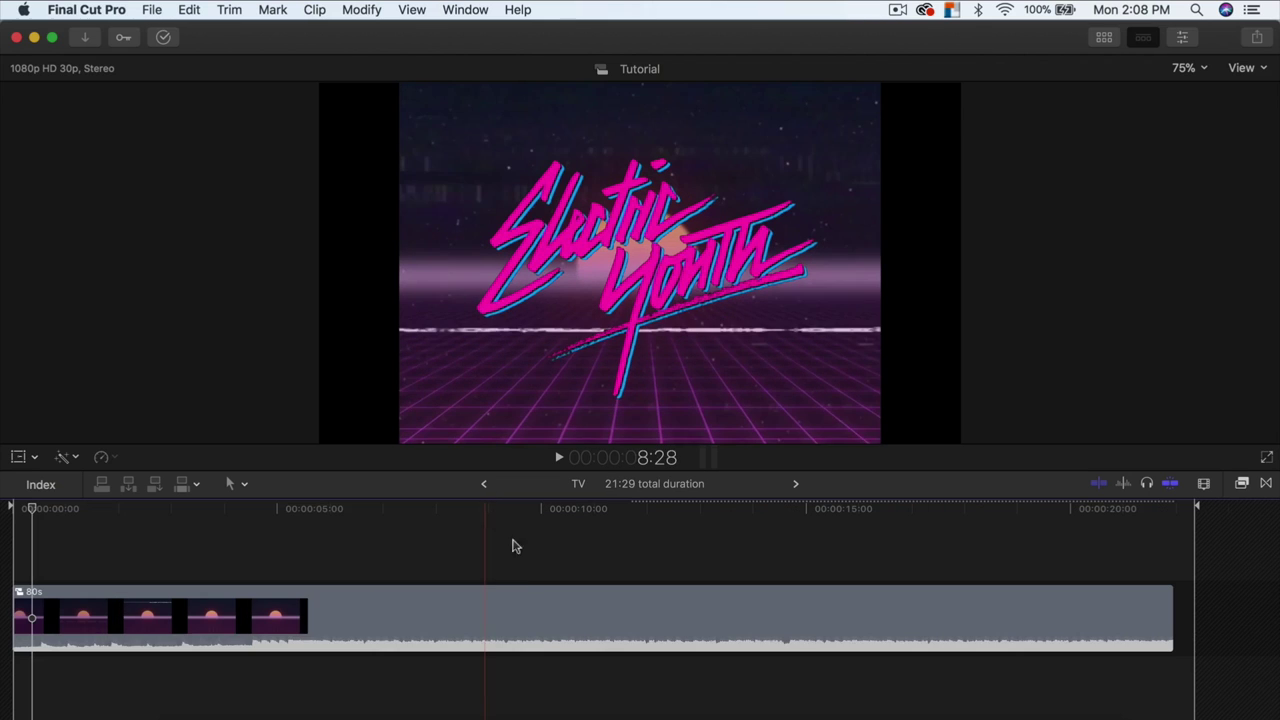
left_click(333, 610)
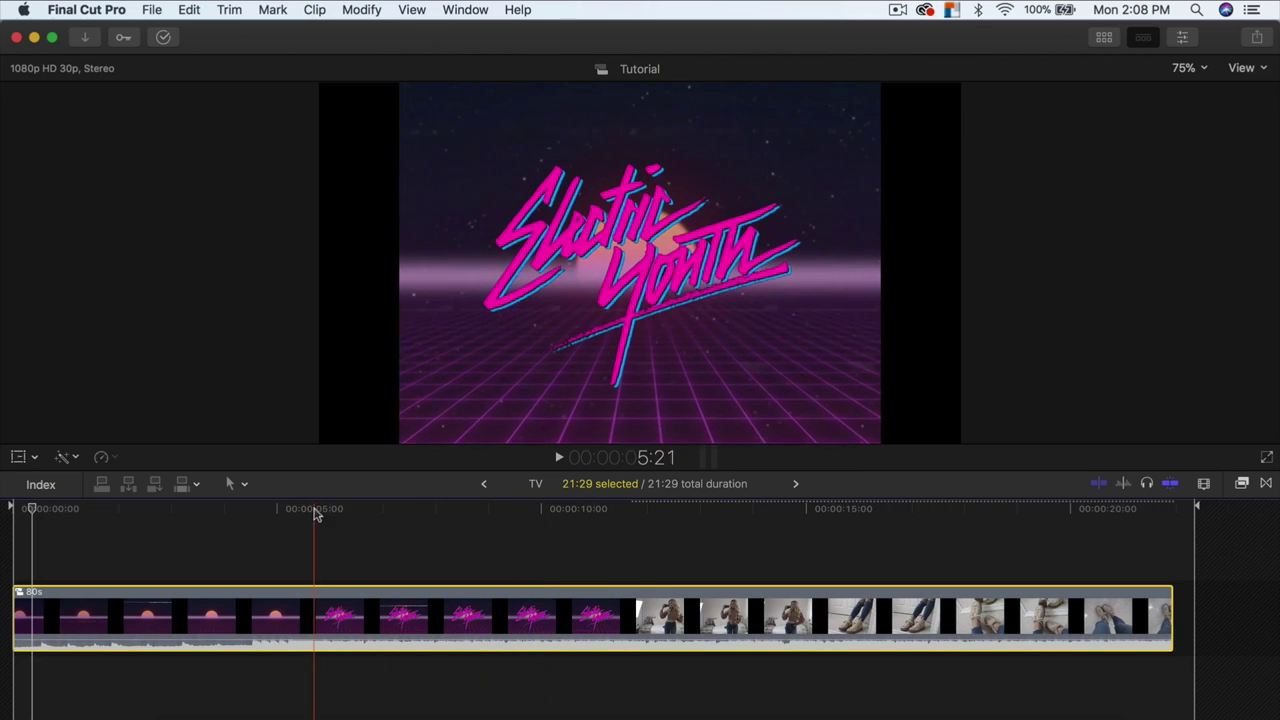
left_click(280, 512)
left_click_drag(280, 512, 688, 520)
left_click_drag(783, 540, 249, 512)
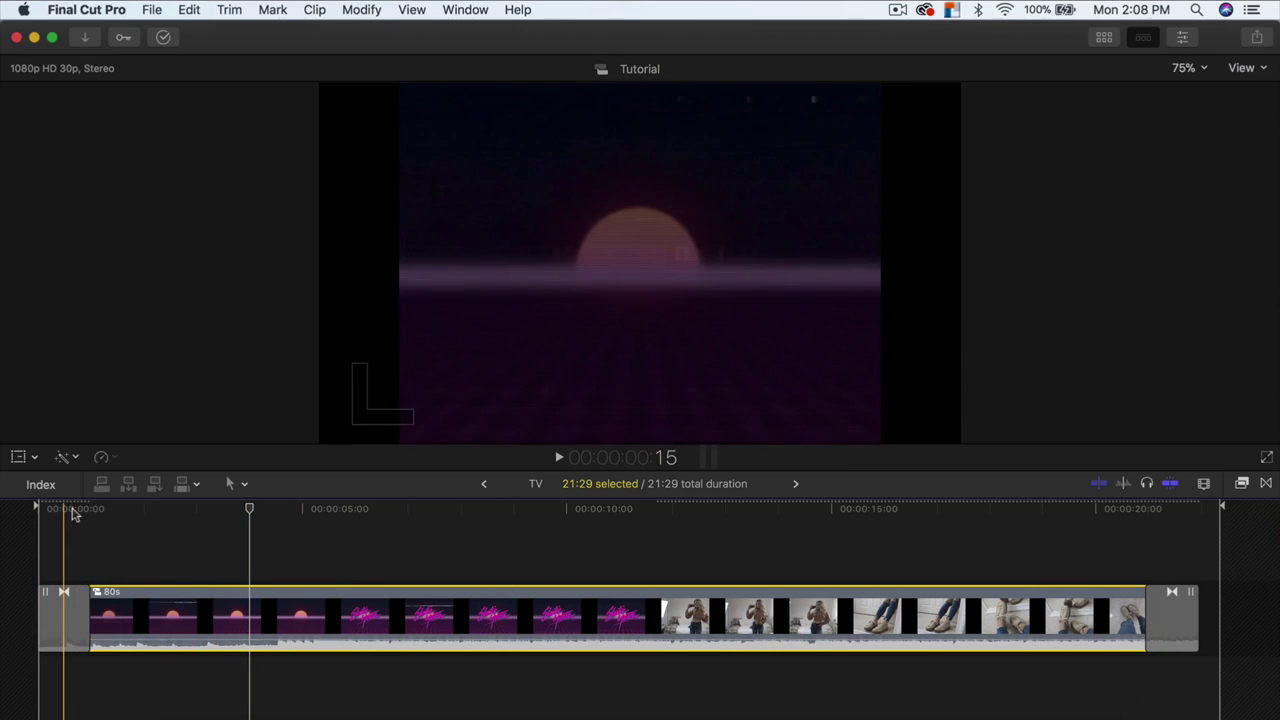
left_click_drag(126, 510, 107, 510)
key("Home")
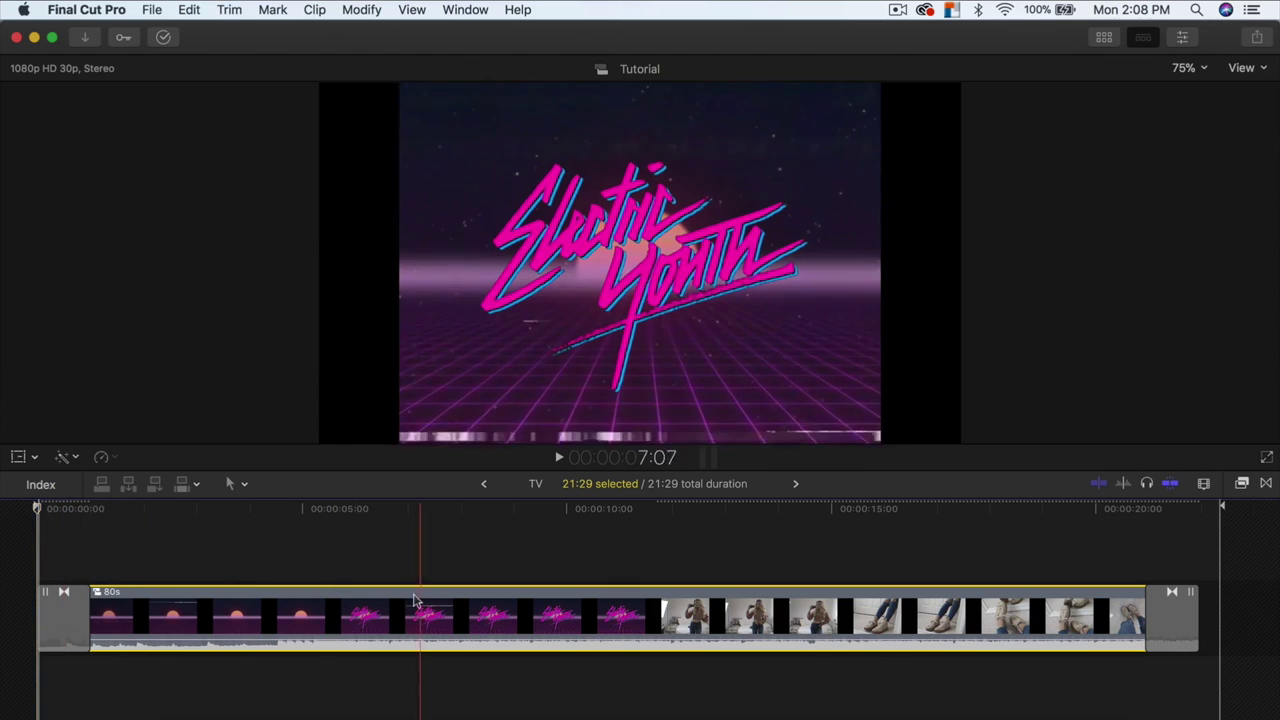
double_click(332, 622)
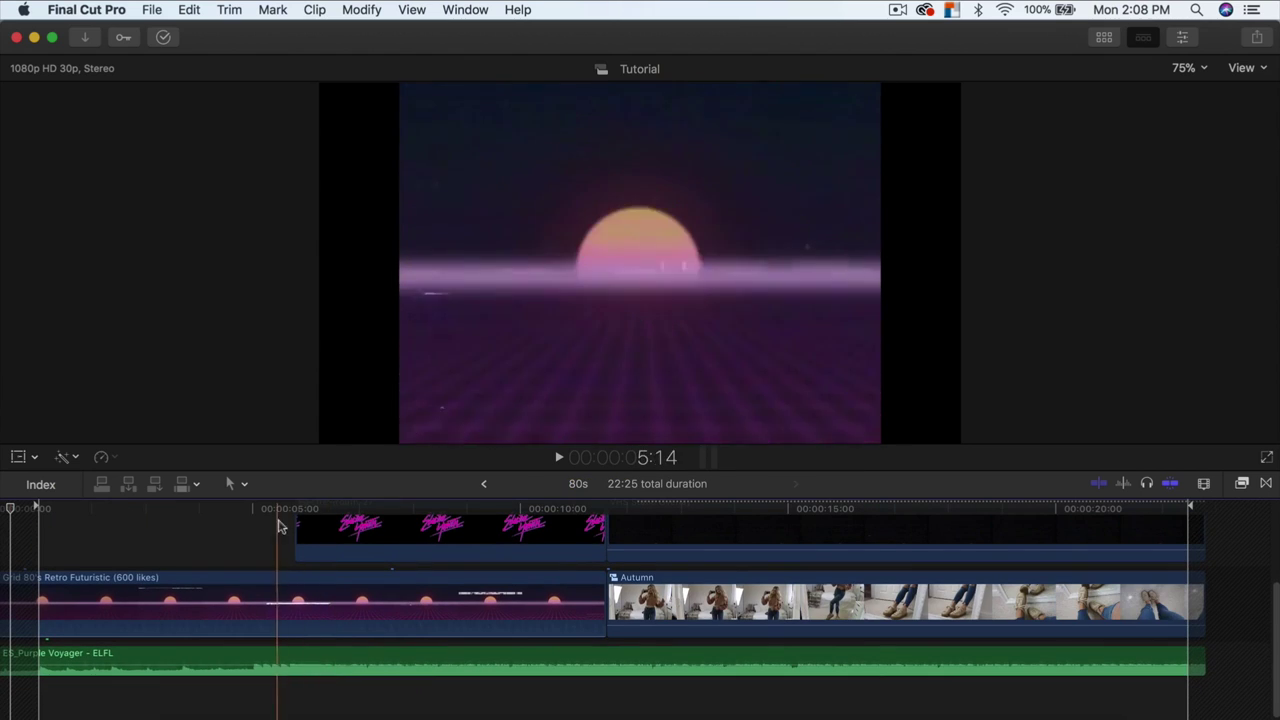
left_click(482, 486)
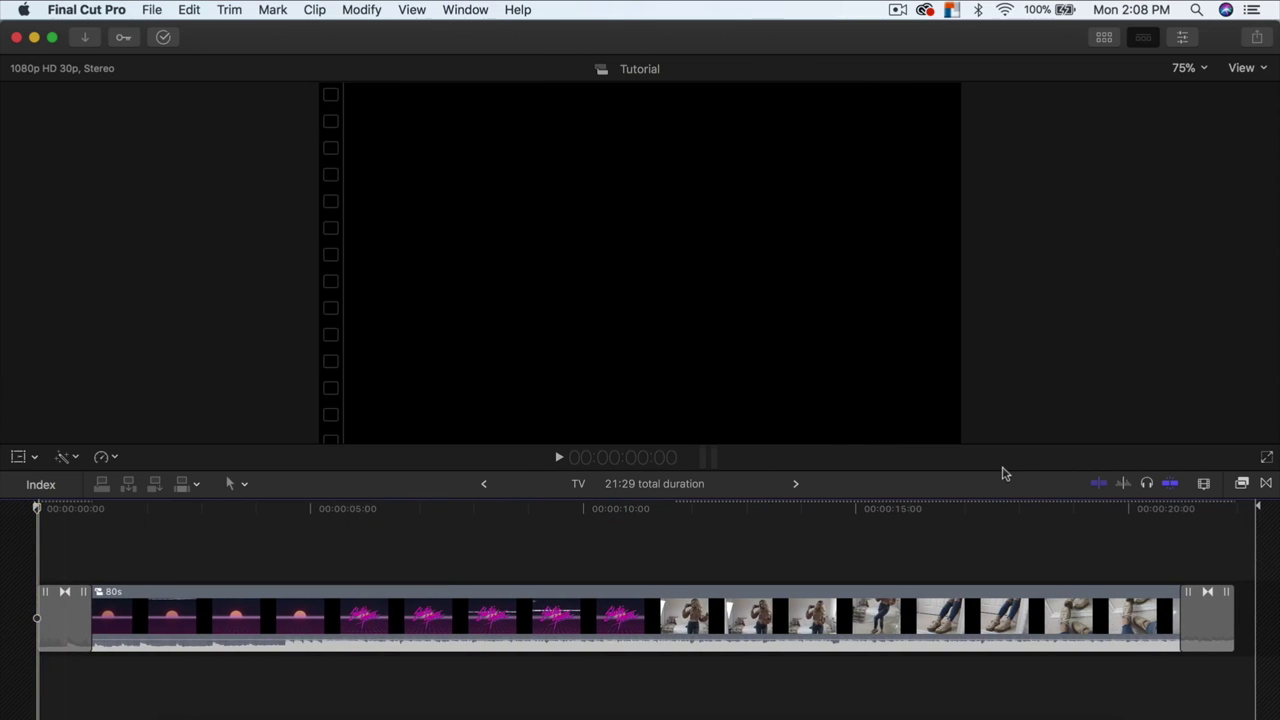
key("space")
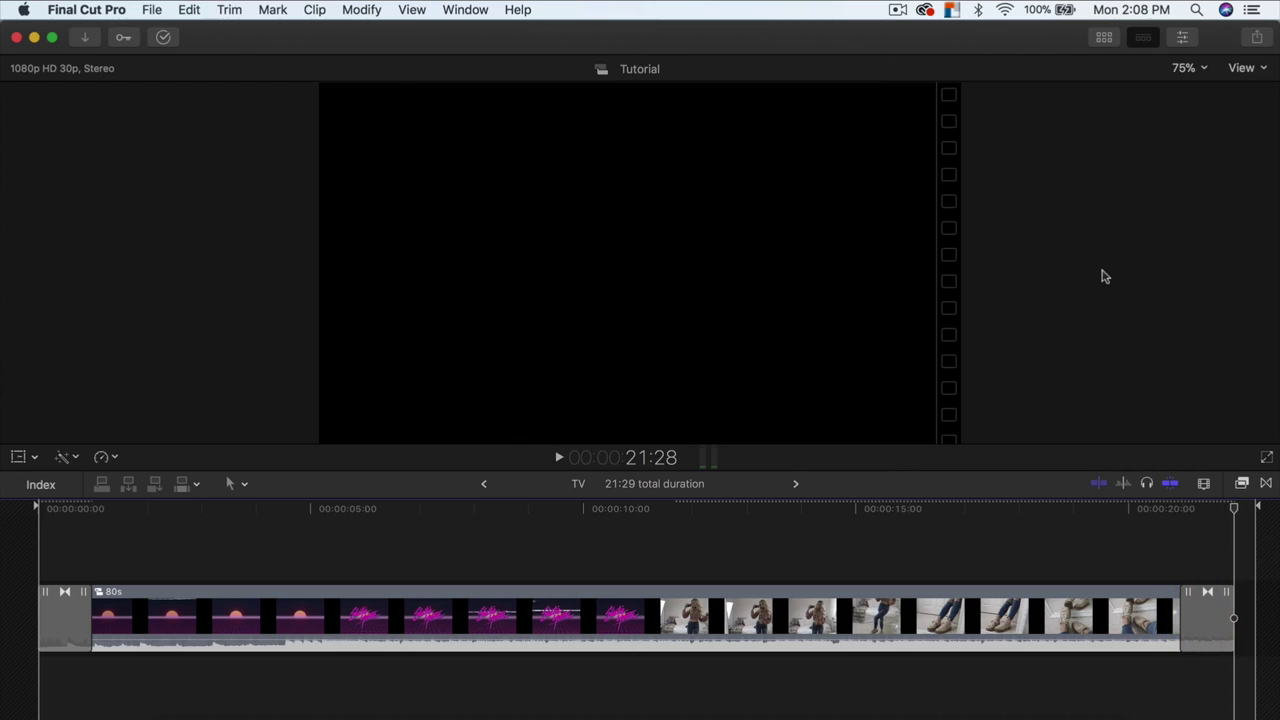
Show the Browser and preview the TV project clip in the viewer.
left_click(1103, 38)
left_click(534, 374)
scroll(534, 376, "up", 3)
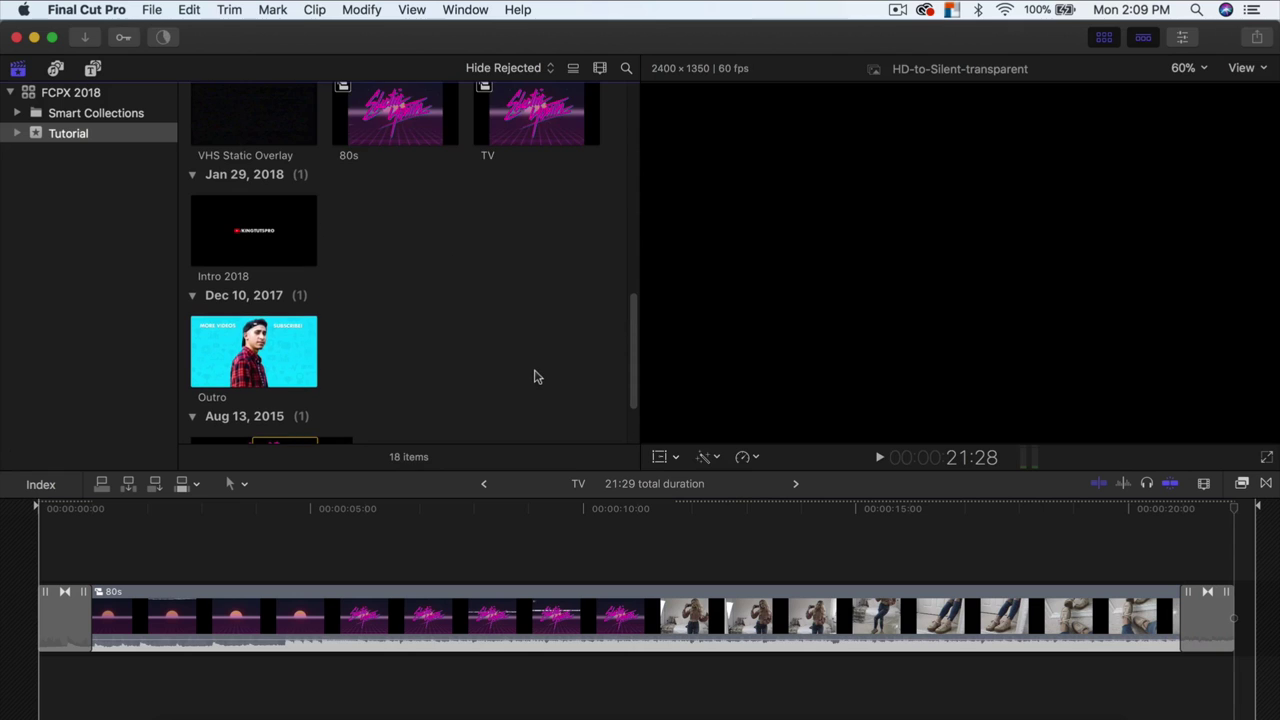
scroll(536, 374, "up", 4)
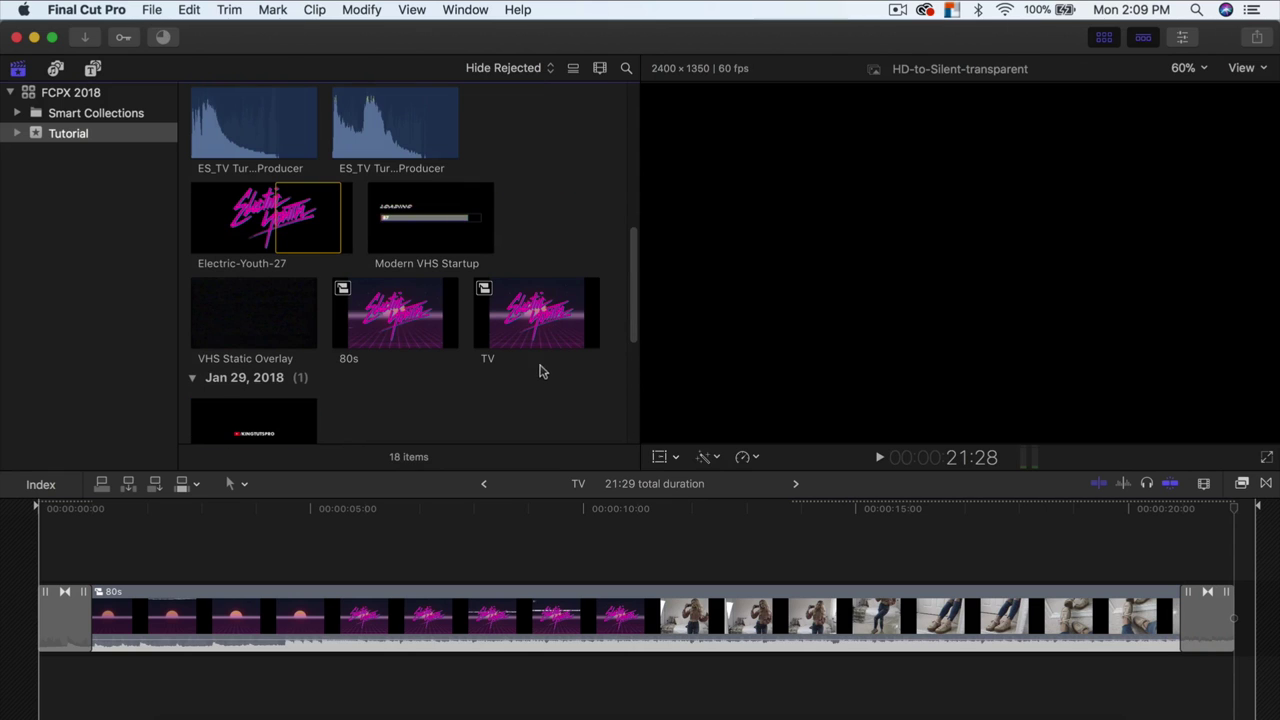
left_click(588, 298)
scroll(583, 251, "up", 2)
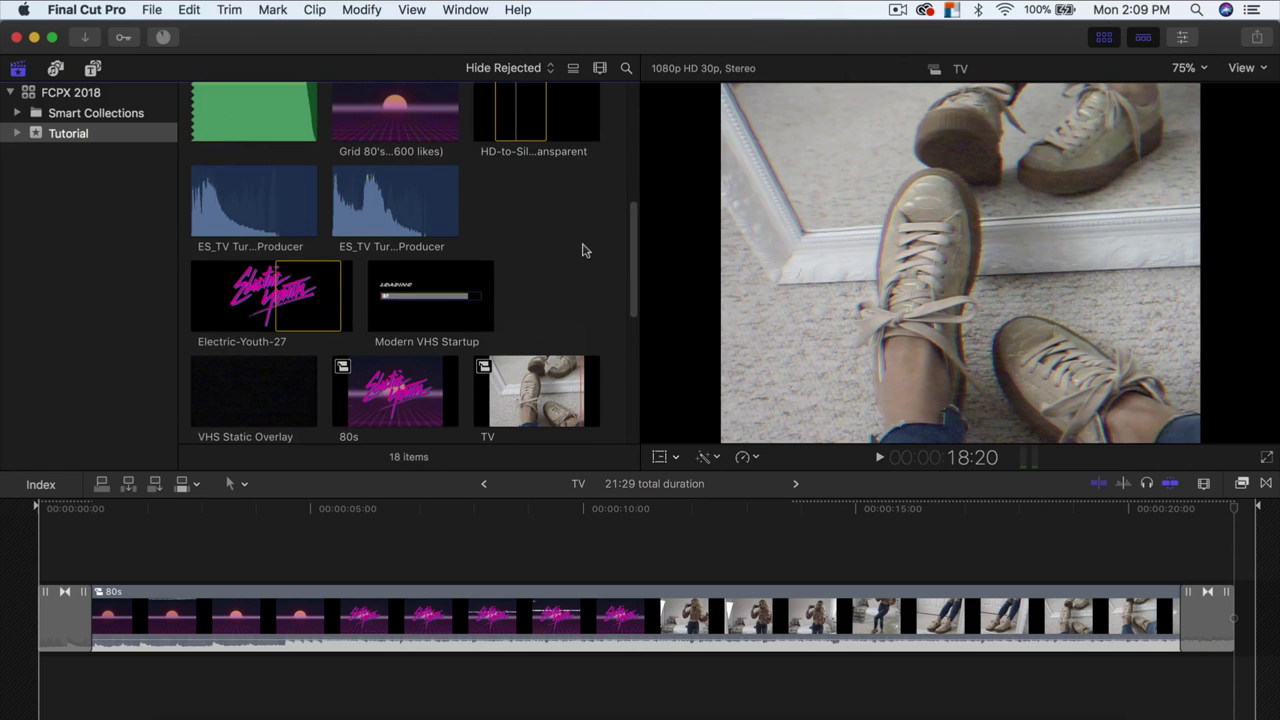
scroll(630, 258, "up", 2)
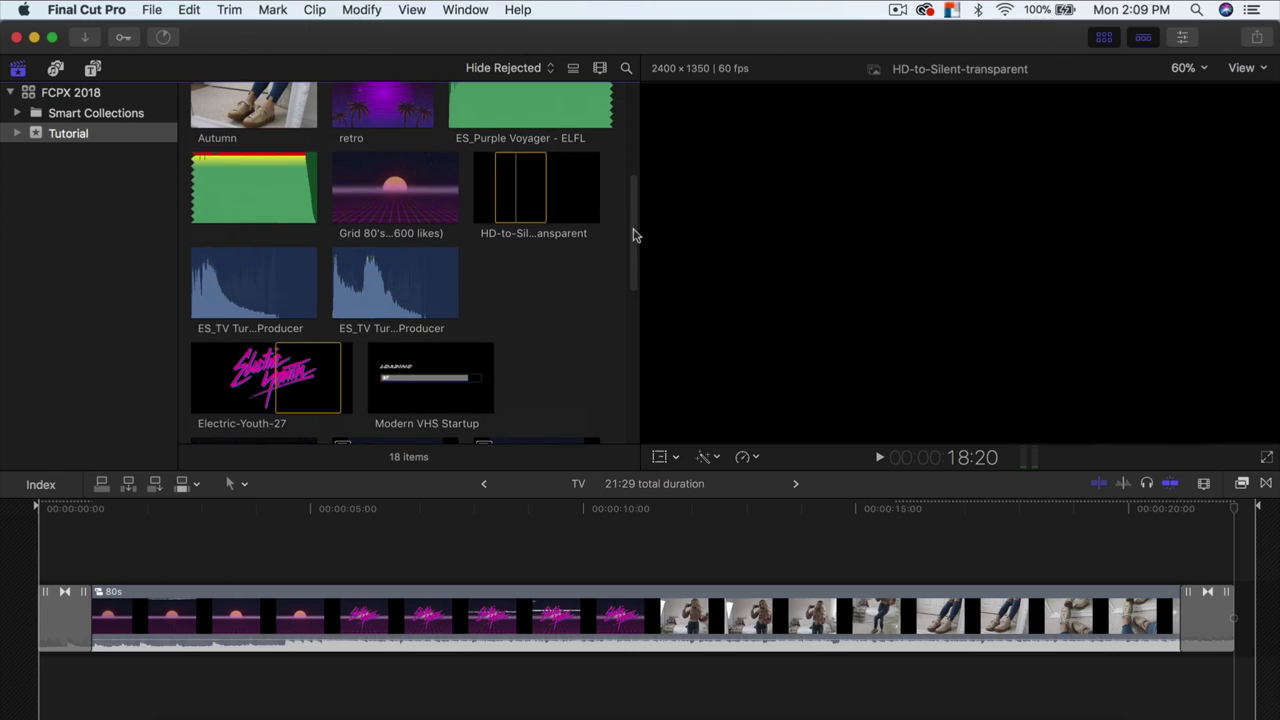
Place ES_TV Turn On - SFX Producer under the start and the second TV sound at the end, then play.
left_click(249, 281)
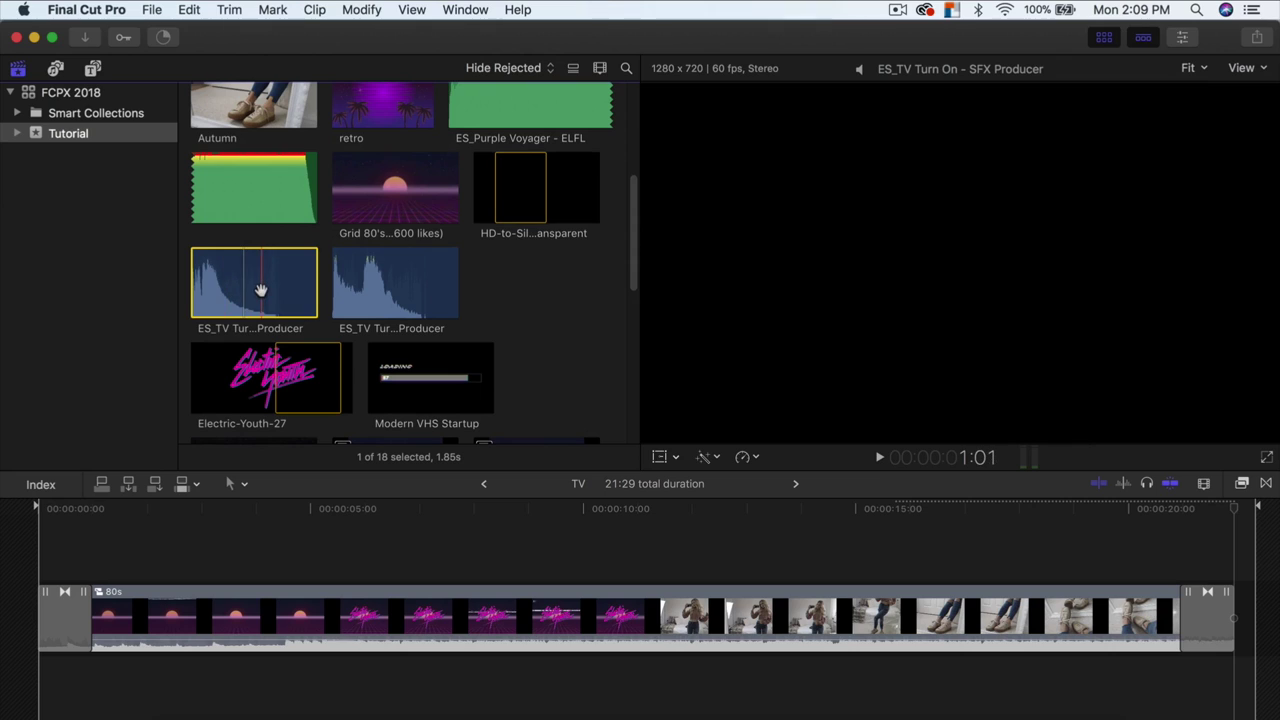
left_click_drag(249, 283, 49, 700)
left_click_drag(340, 302, 1224, 675)
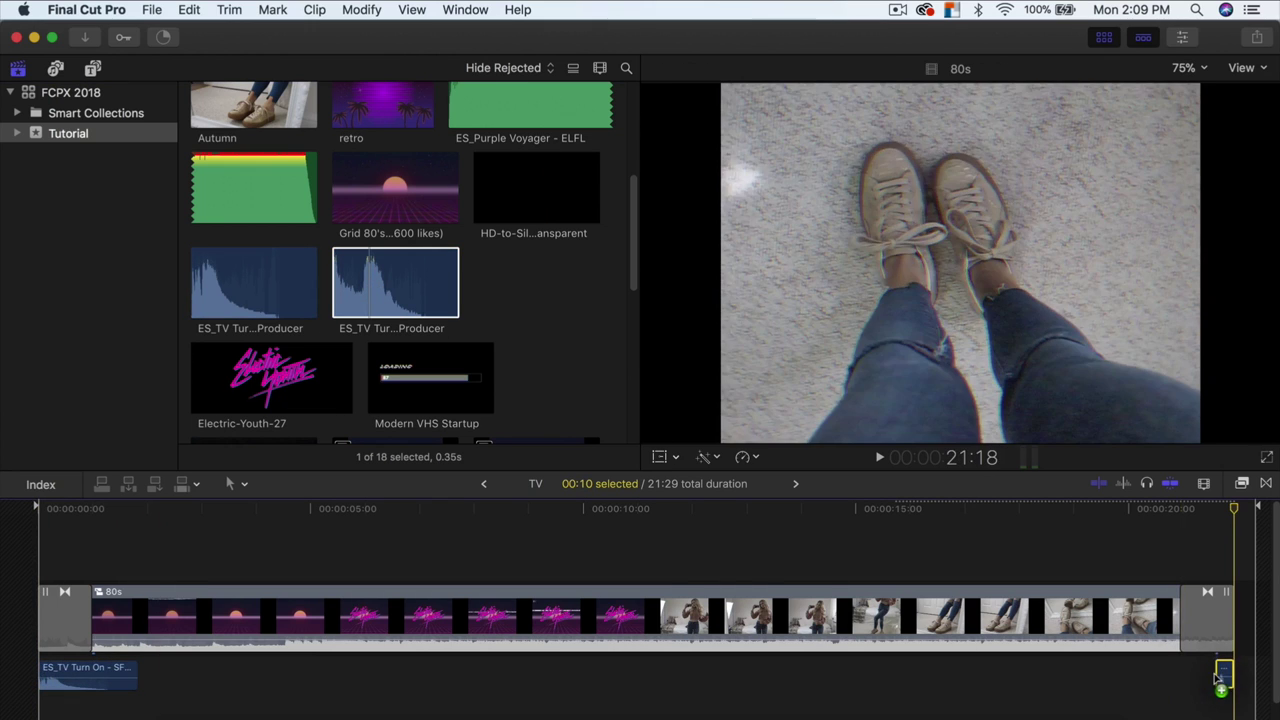
left_click(45, 508)
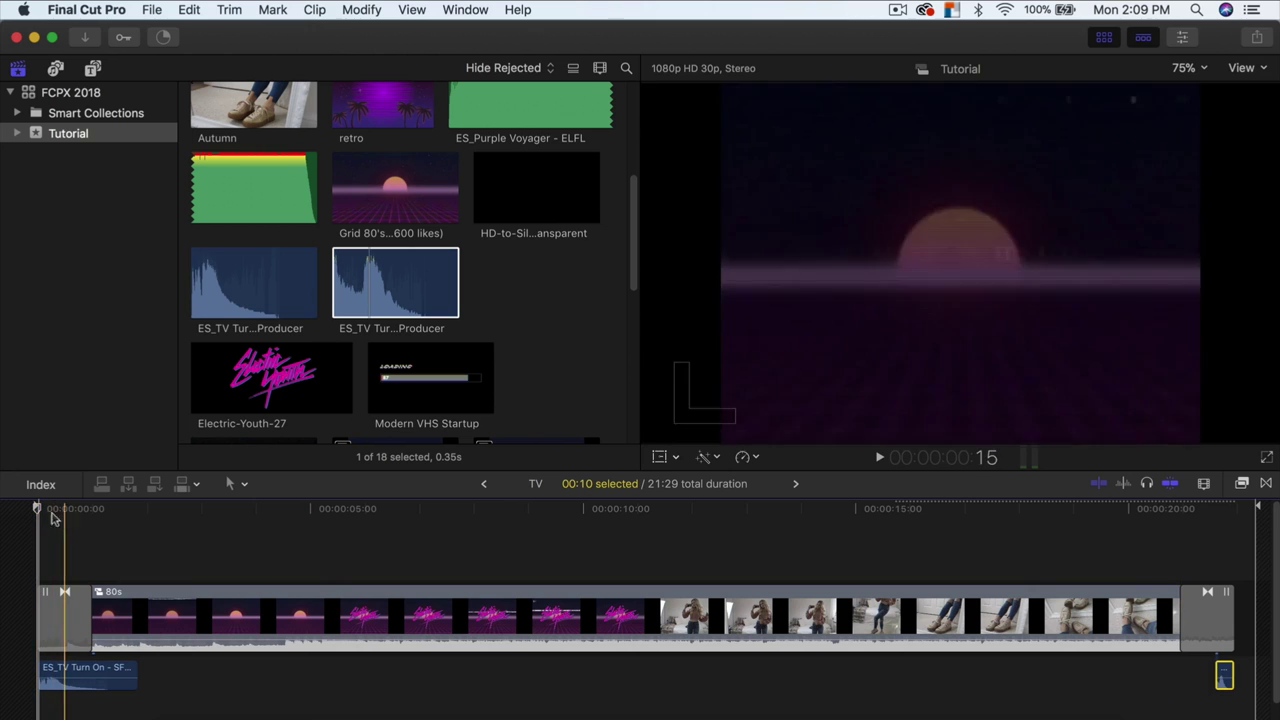
left_click(30, 510)
key("space")
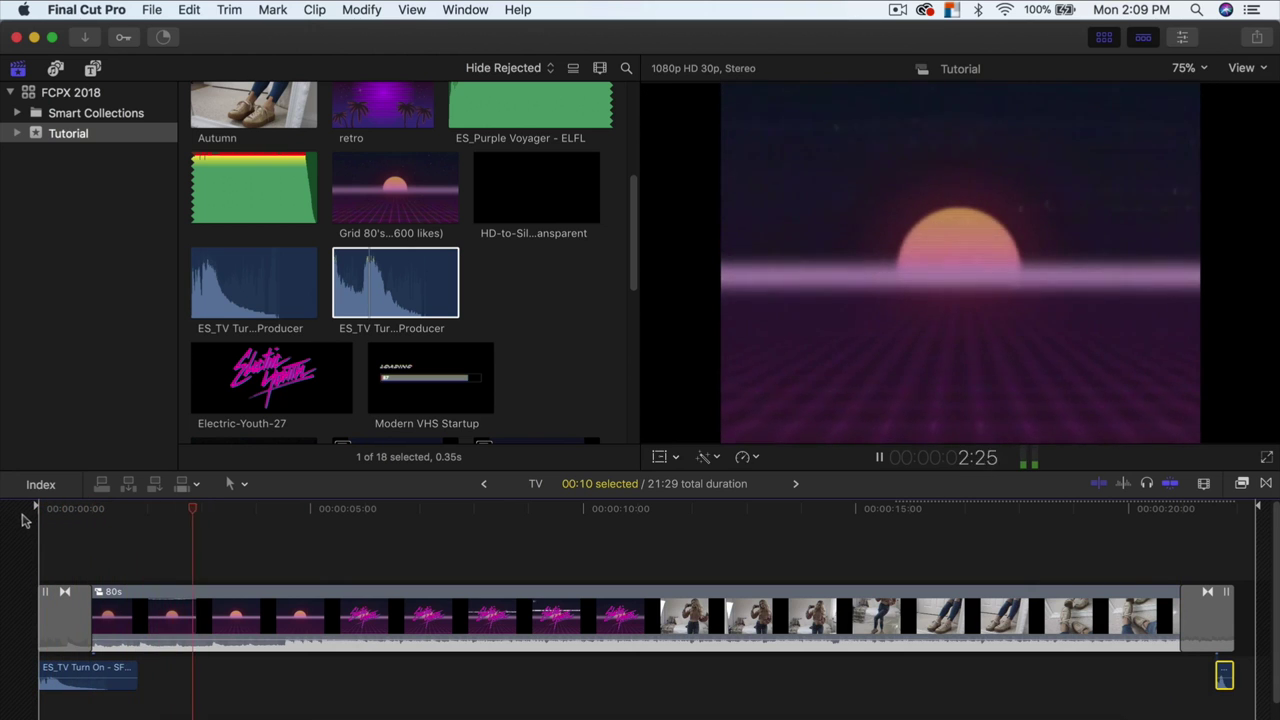
key("space")
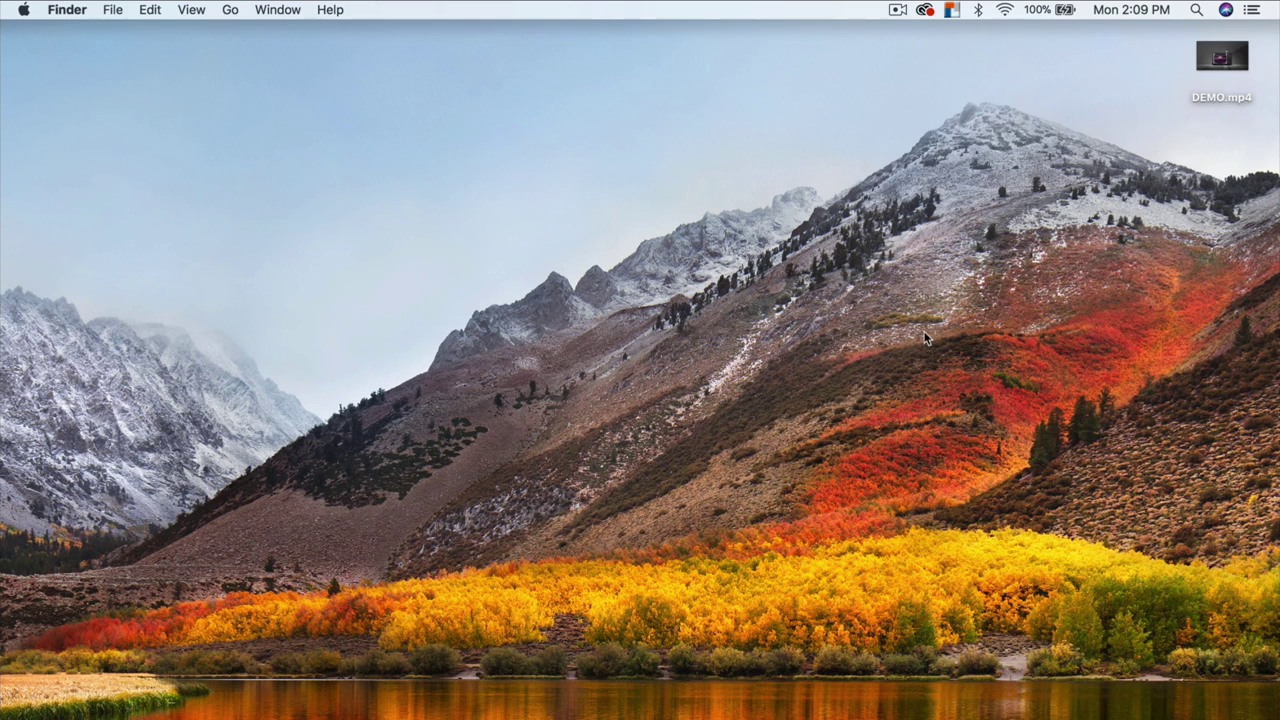
Play DEMO.mp4 in QuickTime to its 00:22 end, quit, and return to Final Cut Pro.
double_click(1244, 60)
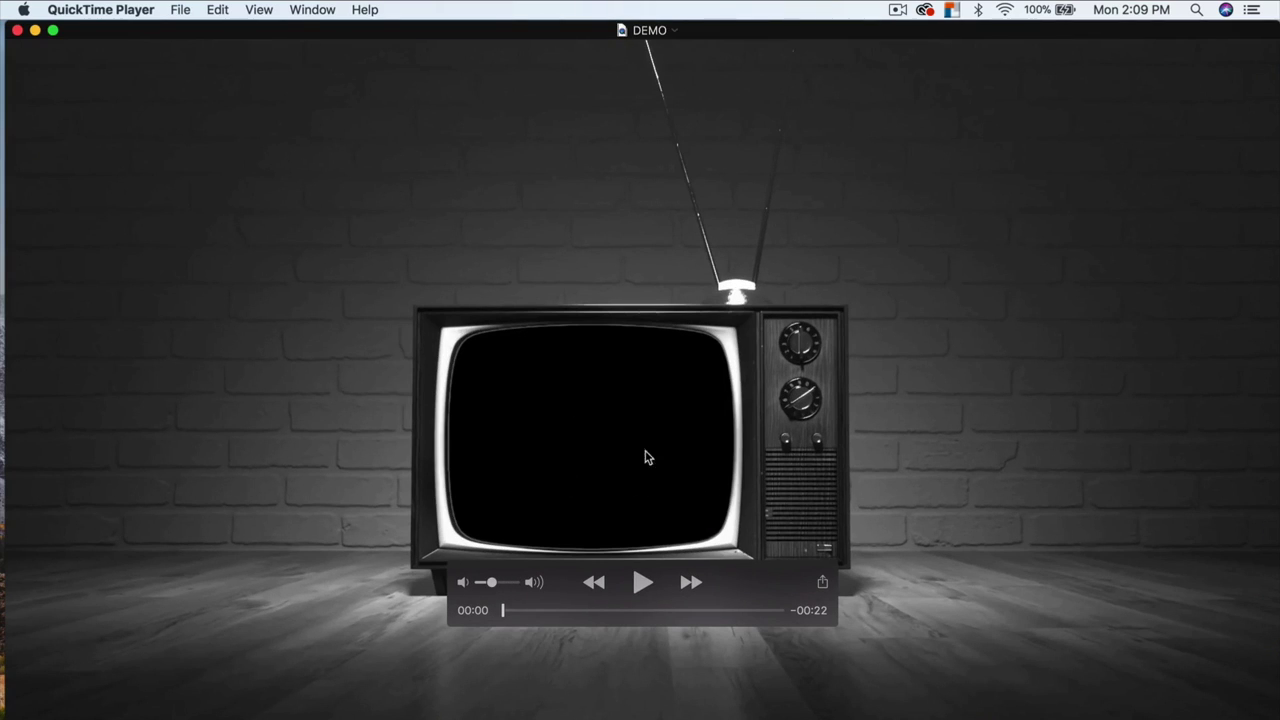
key("space")
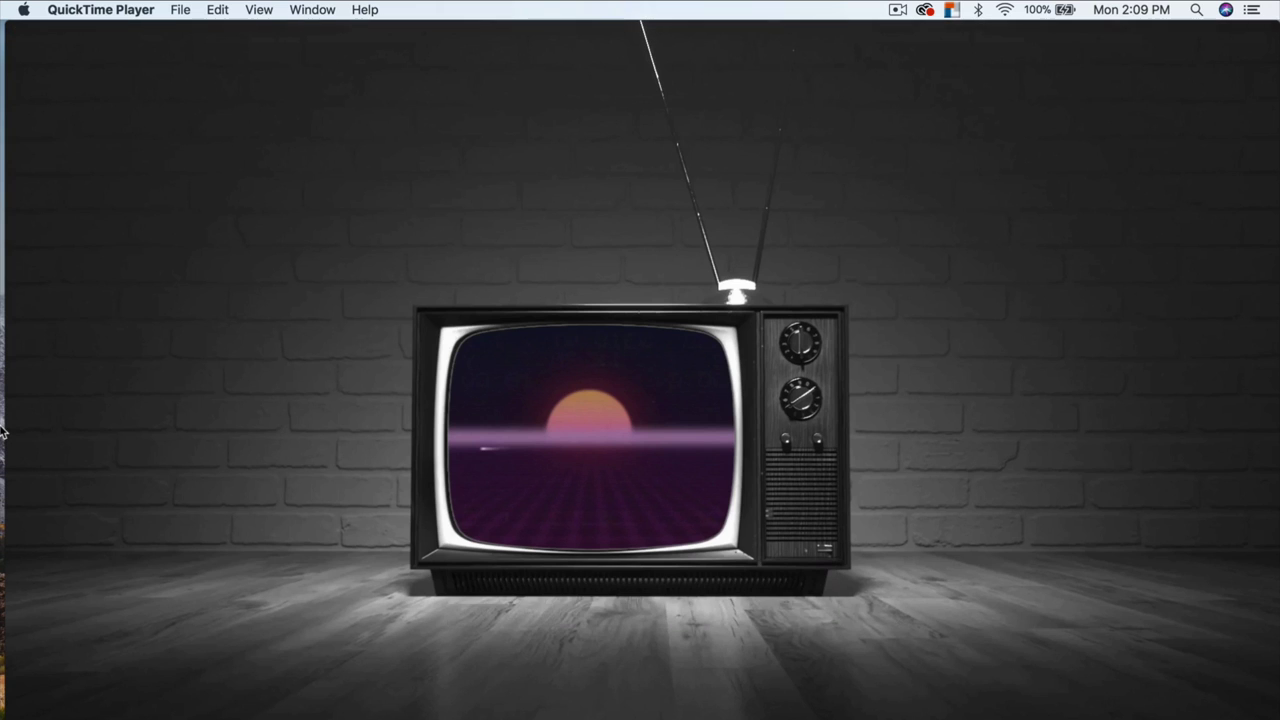
left_click(772, 610)
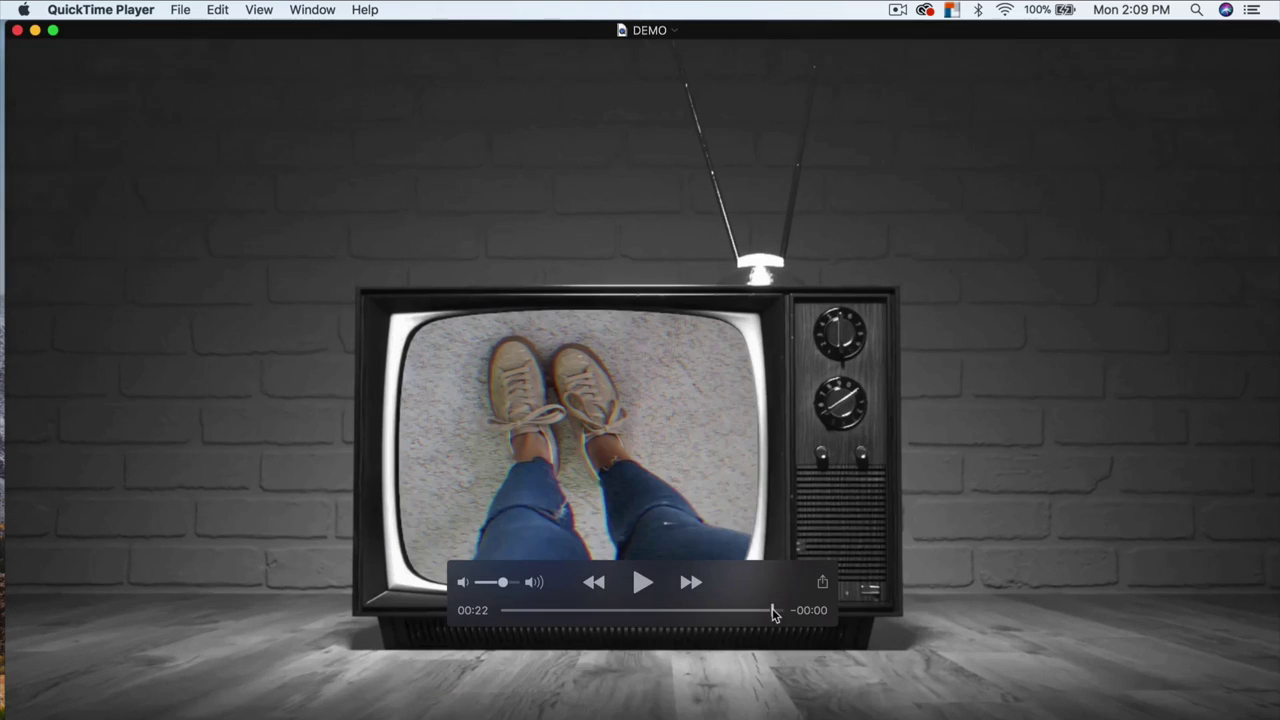
key("space")
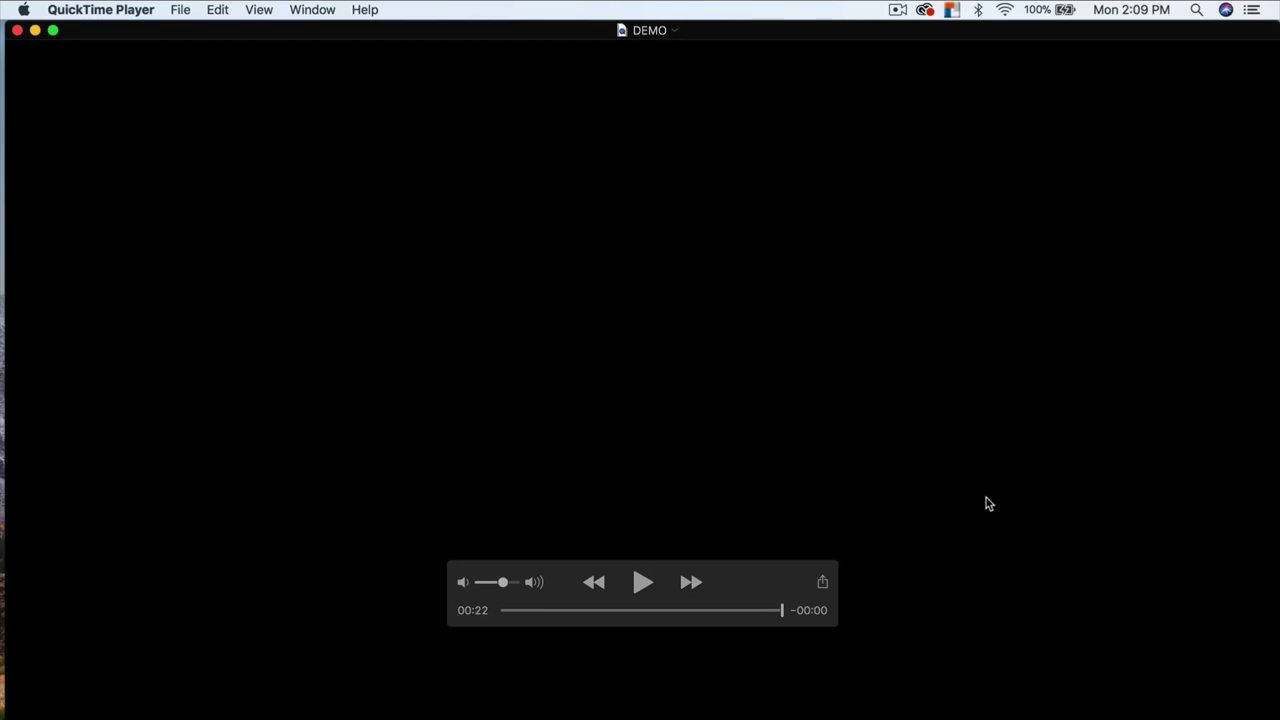
key("super+q")
left_click(443, 712)
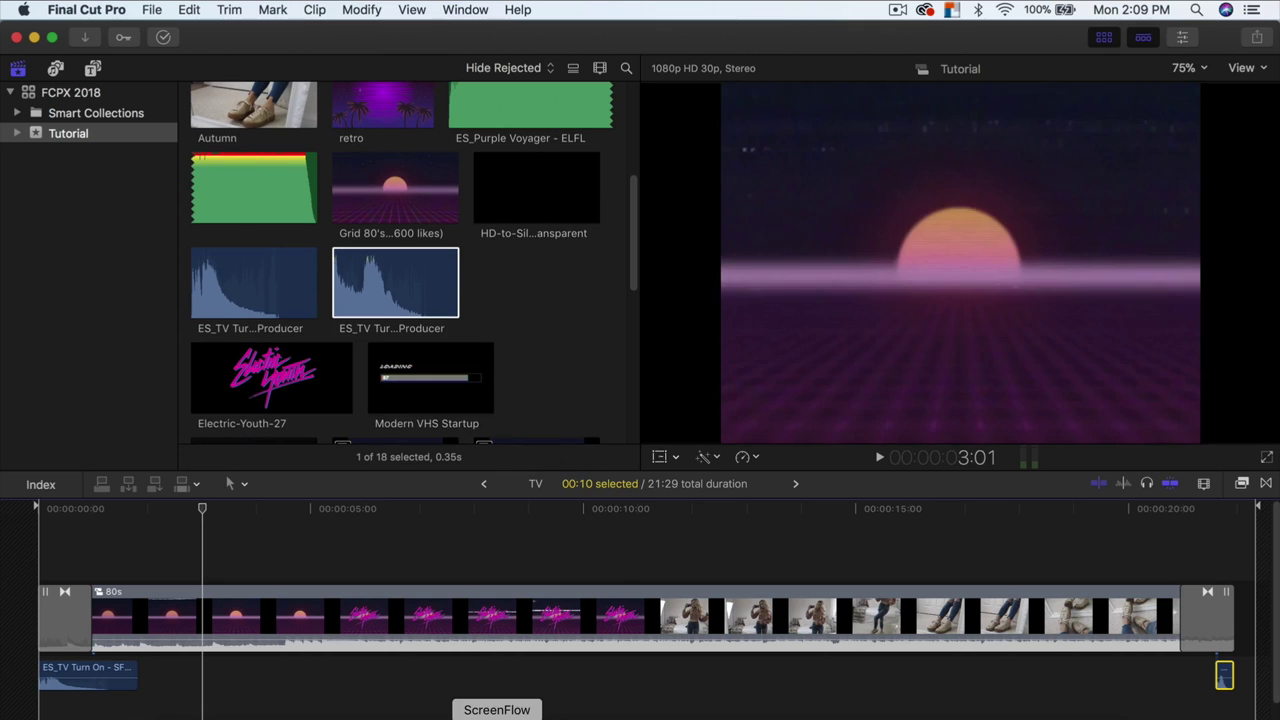
Move the short sound clip about 10 frames past the video's end, making the project 22:09.
scroll(1200, 597, "right", 2)
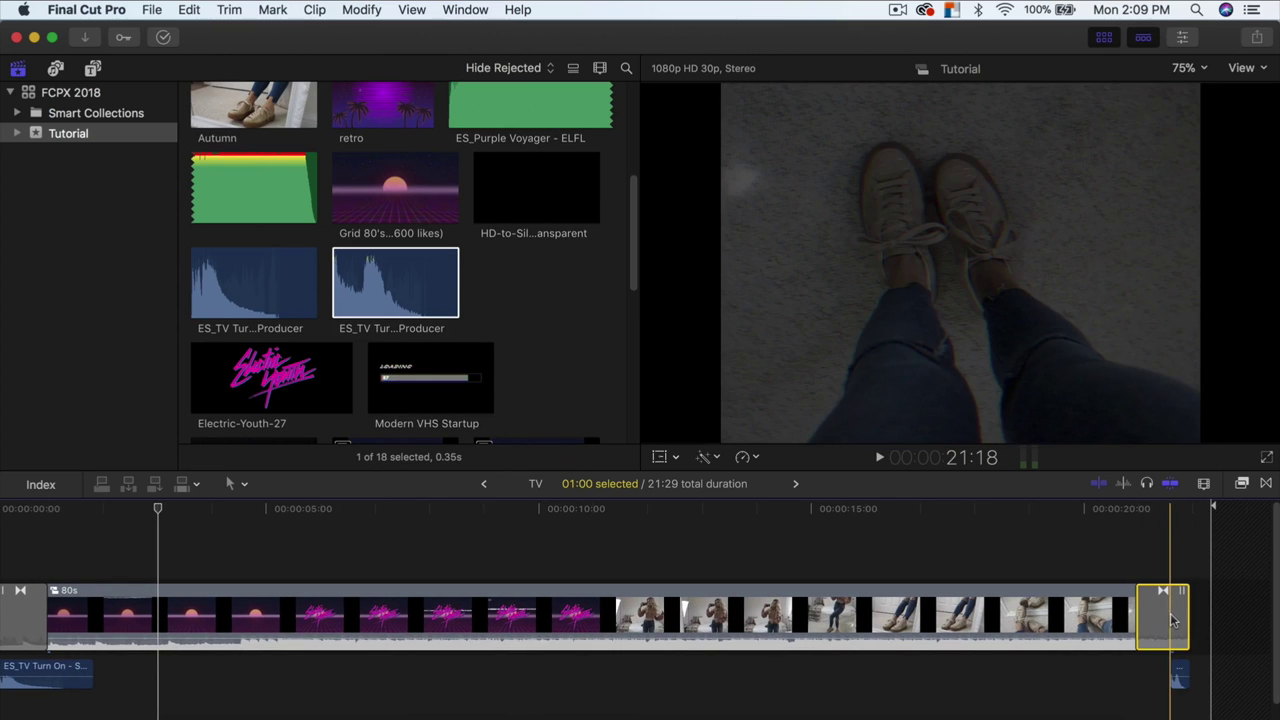
left_click(1182, 612)
left_click_drag(1180, 676, 1199, 676)
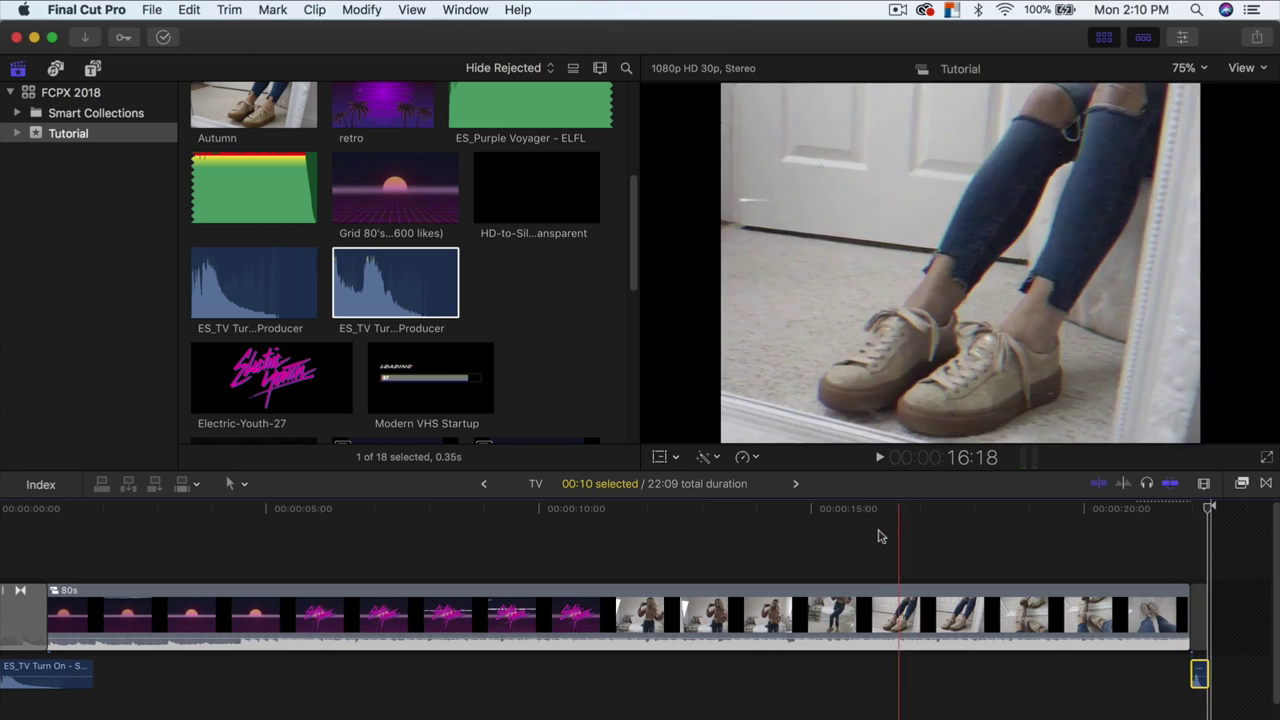
left_click(672, 540)
key("Home")
key("space")
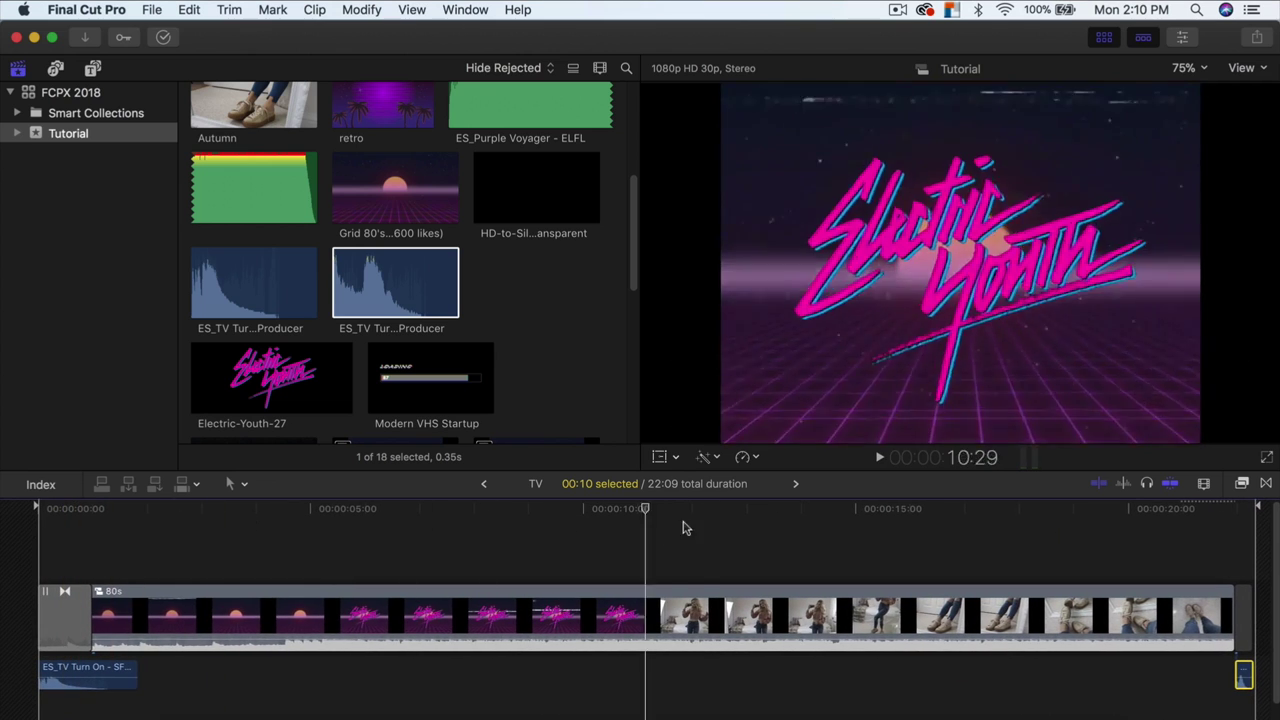
left_click(704, 521)
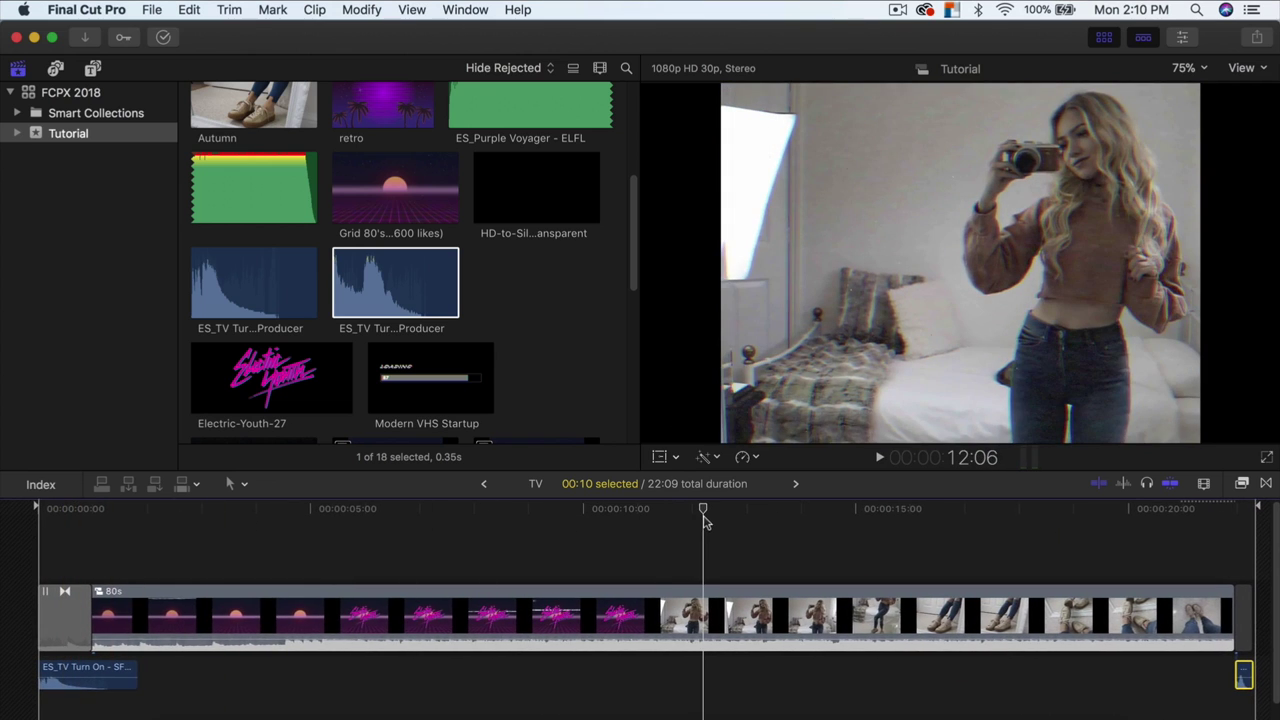
Hide the Browser and scrub back to review the Electric Youth title.
left_click(1106, 41)
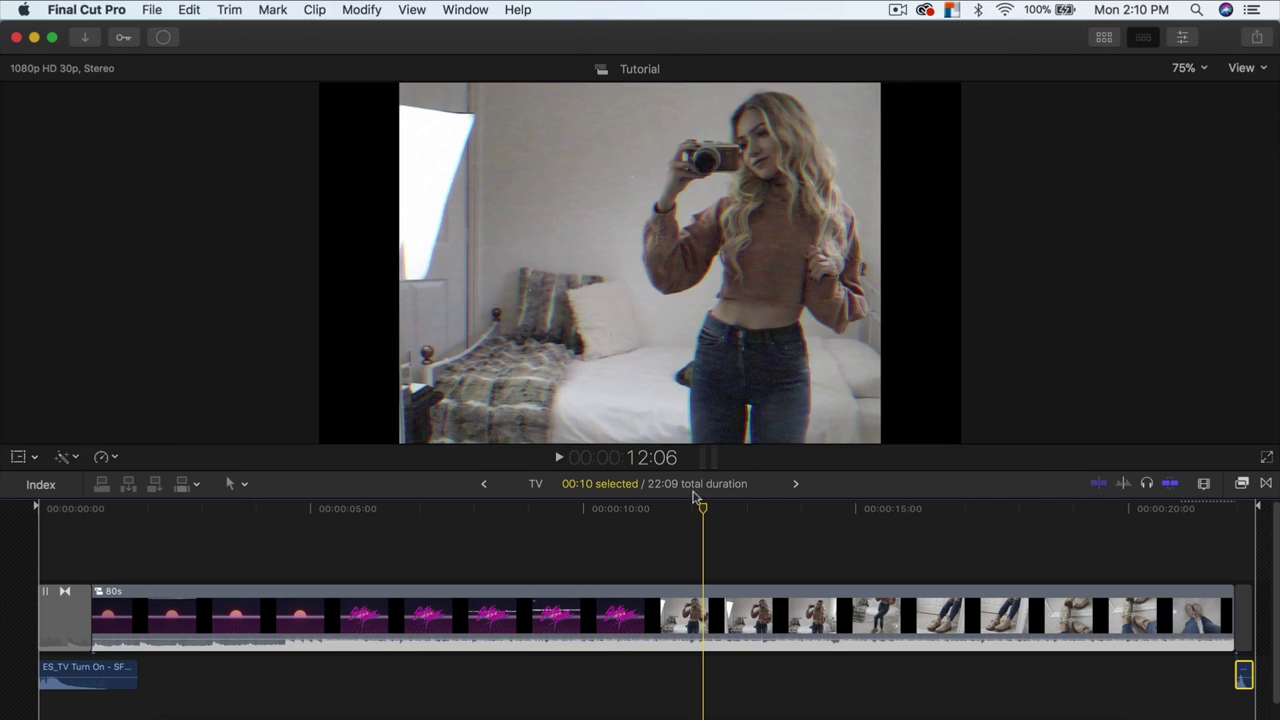
left_click(629, 510)
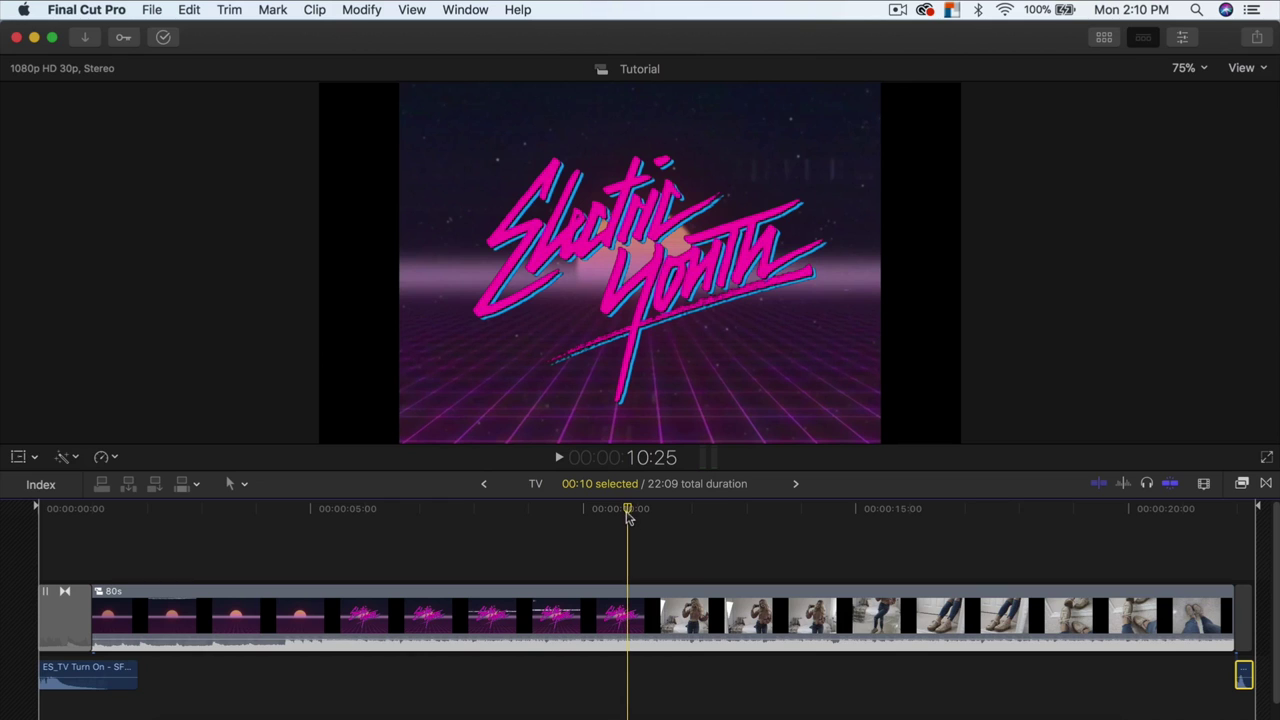
left_click_drag(628, 517, 560, 537)
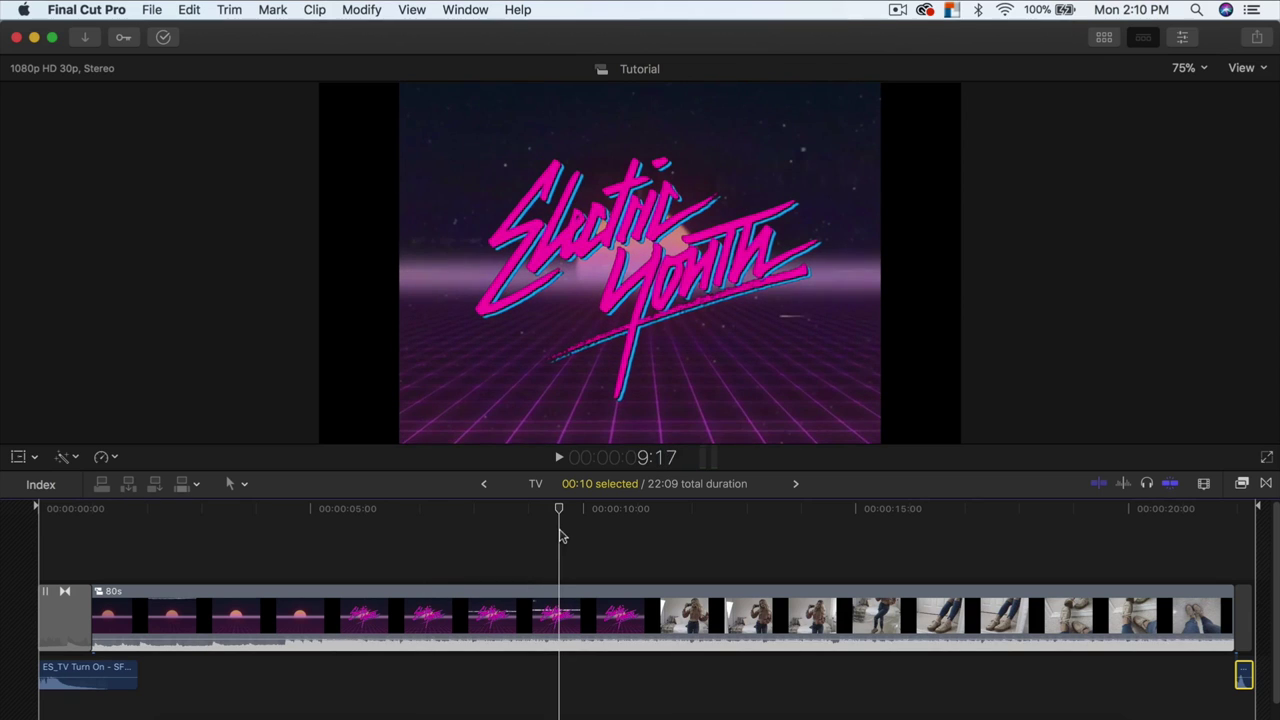